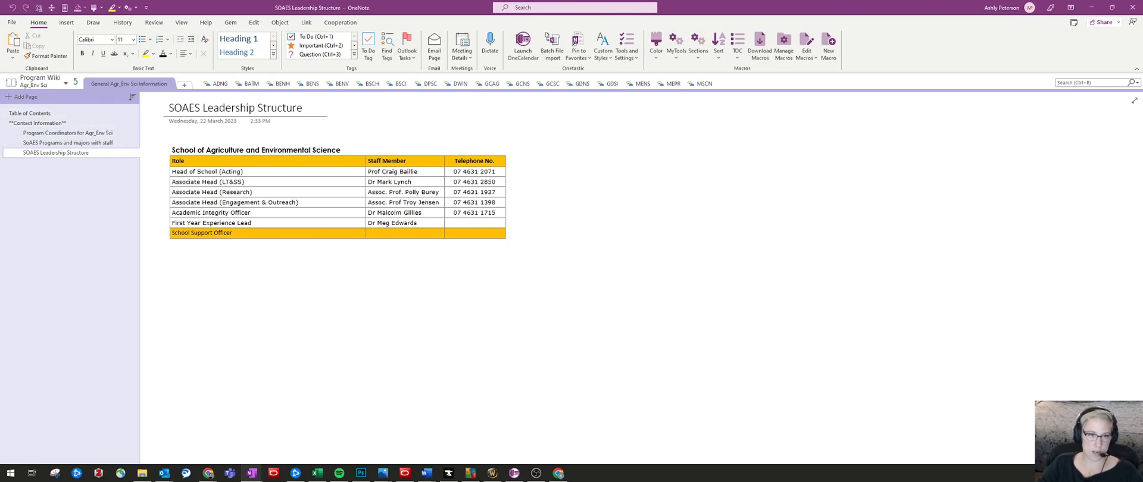
Step: Open the Table of Contents page and add a blank line below Impact Statements in the ADNG list
{"action": "left_click", "coordinate": [36, 113]}
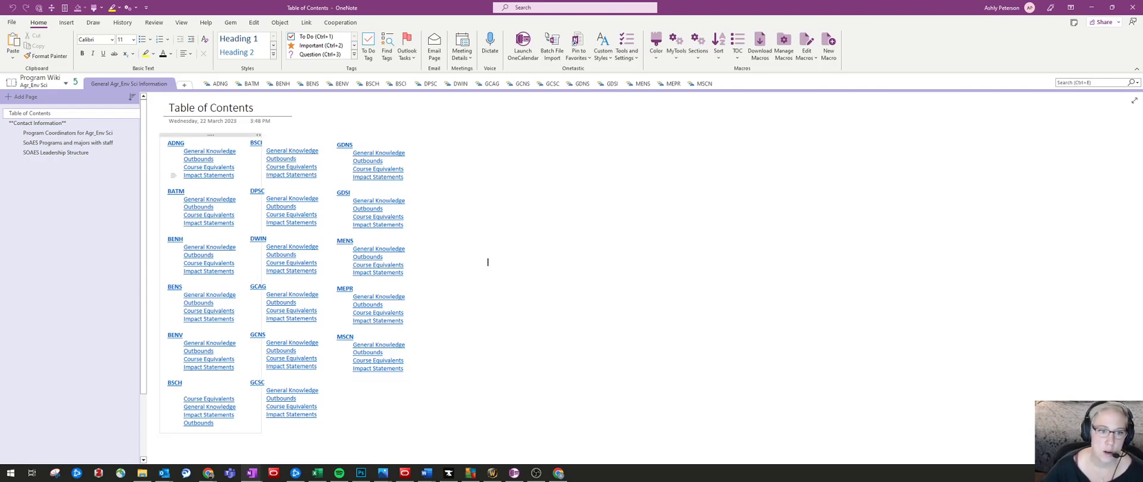
{"action": "left_click", "coordinate": [235, 175]}
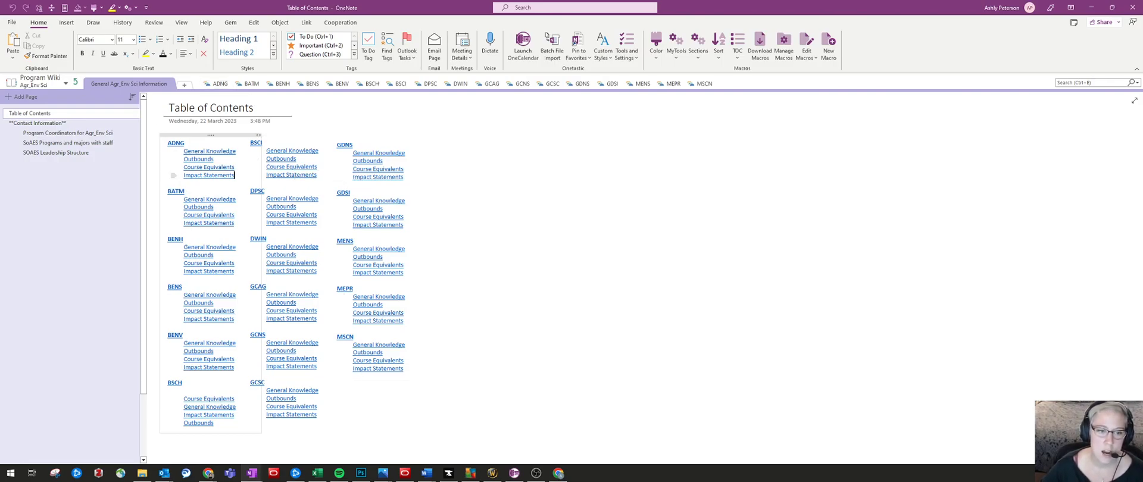
{"action": "key", "text": "Return"}
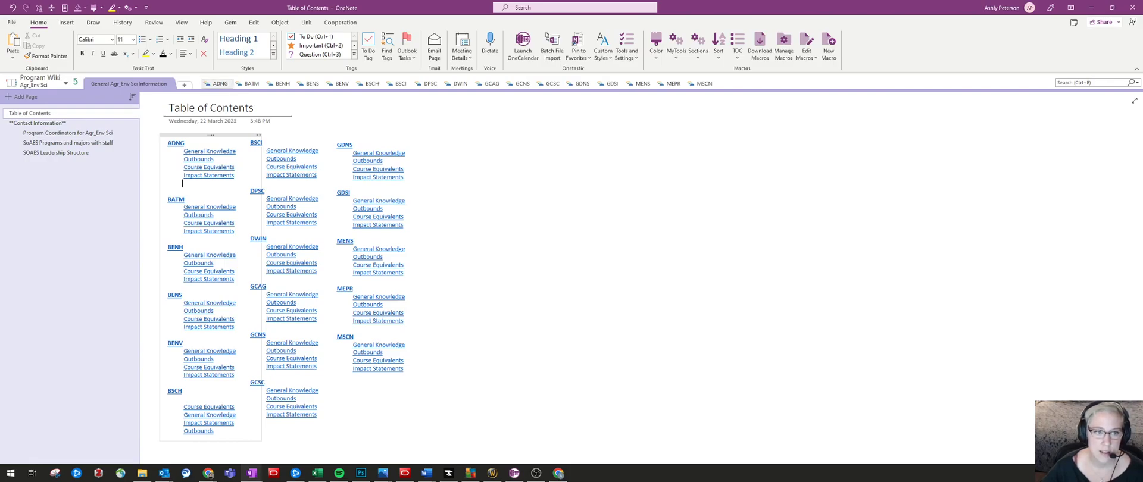
Step: Open the ADNG section group and create a new section named International in it
{"action": "left_click", "coordinate": [218, 84]}
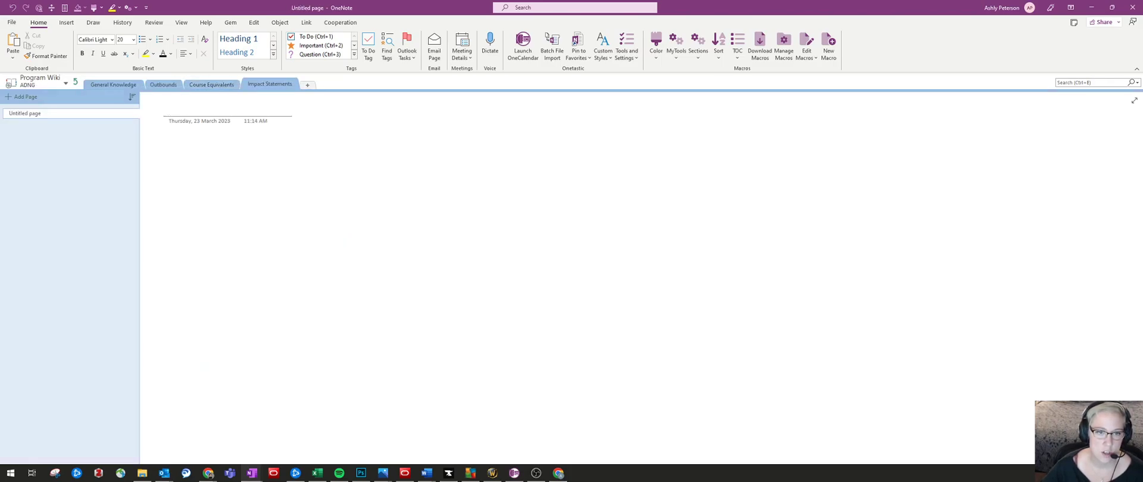
{"action": "key", "text": "ctrl+t"}
{"action": "type", "text": "International"}
{"action": "key", "text": "Return"}
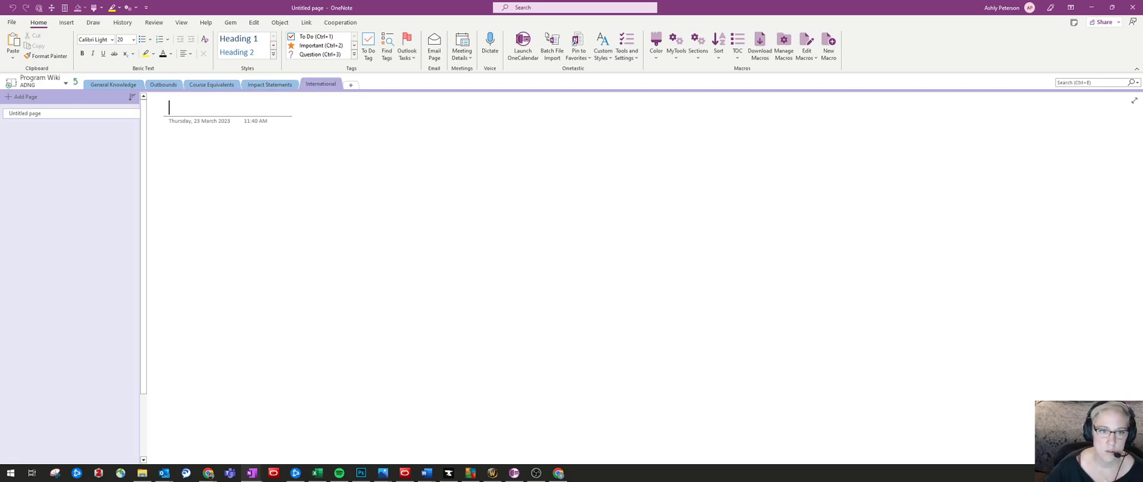
Step: Copy the link to the International section and return to the Table of Contents page
{"action": "right_click", "coordinate": [322, 84]}
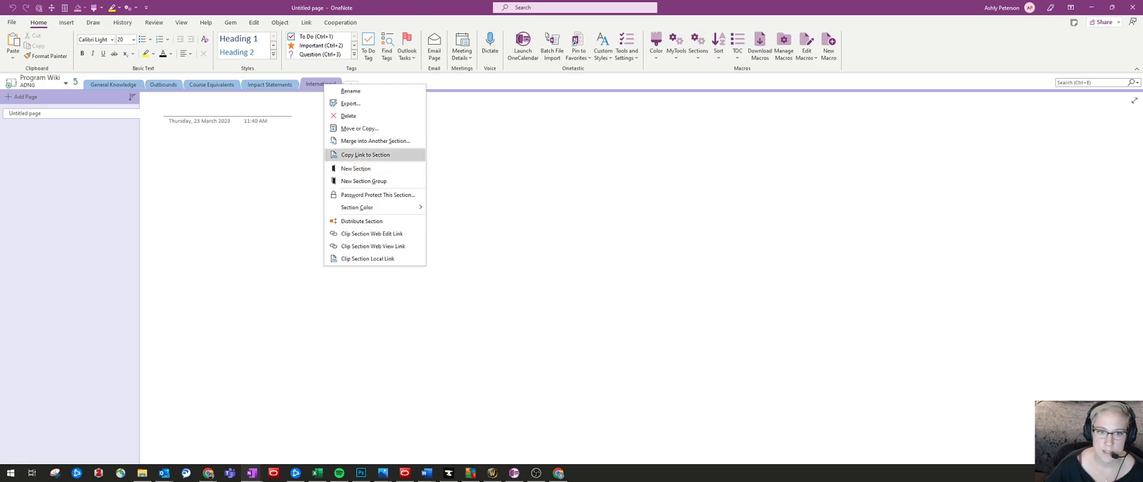
{"action": "left_click", "coordinate": [365, 155]}
{"action": "left_click", "coordinate": [75, 82]}
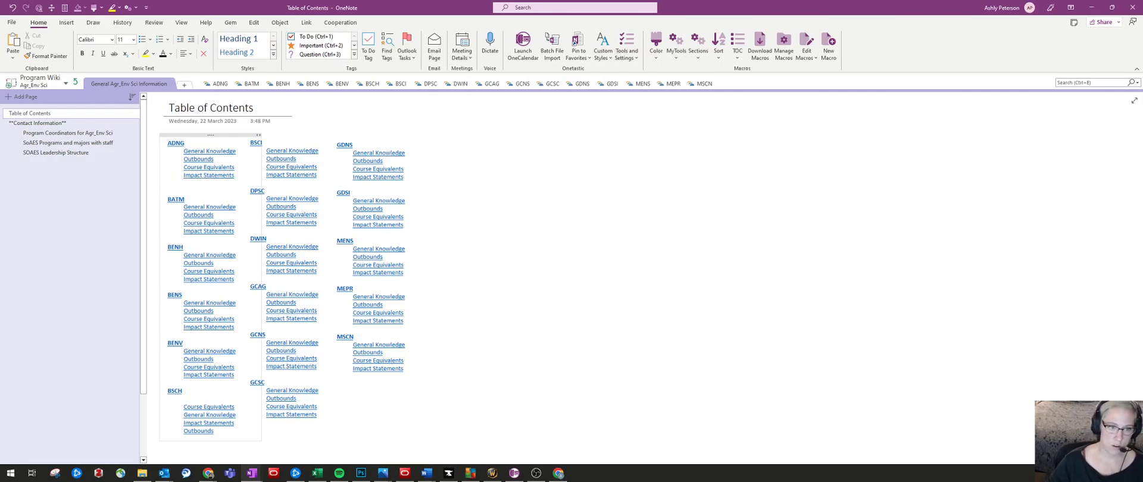
Step: Enter "International" on the blank line under ADNG and hyperlink the word to the copied section address
{"action": "type", "text": "International"}
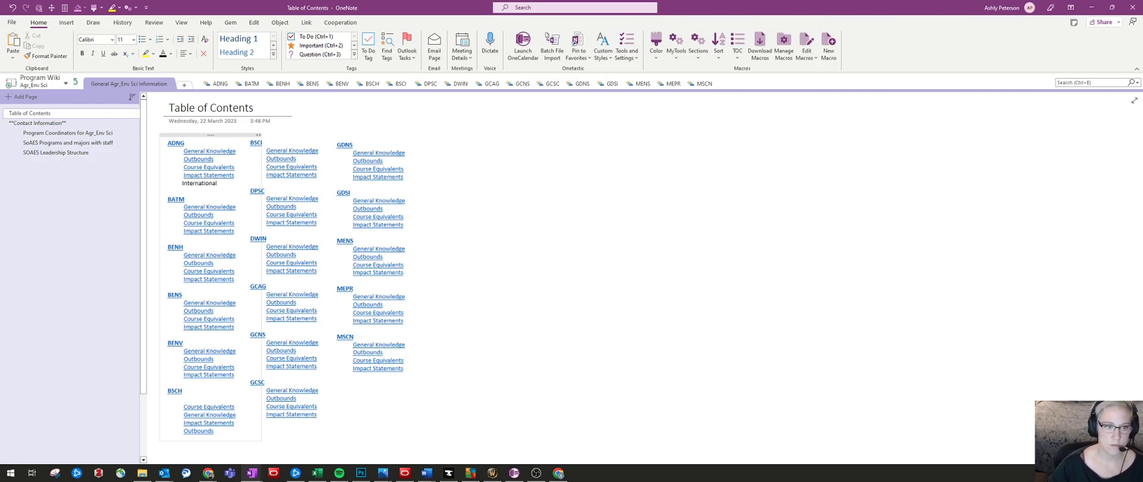
{"action": "key", "text": "shift+Left"}
{"action": "key", "text": "shift+Left"}
{"action": "key", "text": "shift+Left"}
{"action": "key", "text": "shift+Left"}
{"action": "key", "text": "shift+Left"}
{"action": "key", "text": "shift+Left"}
{"action": "key", "text": "shift+Left"}
{"action": "key", "text": "shift+Left"}
{"action": "key", "text": "shift+Left"}
{"action": "key", "text": "shift+Left"}
{"action": "key", "text": "shift+Left"}
{"action": "key", "text": "shift+Left"}
{"action": "key", "text": "shift+Left"}
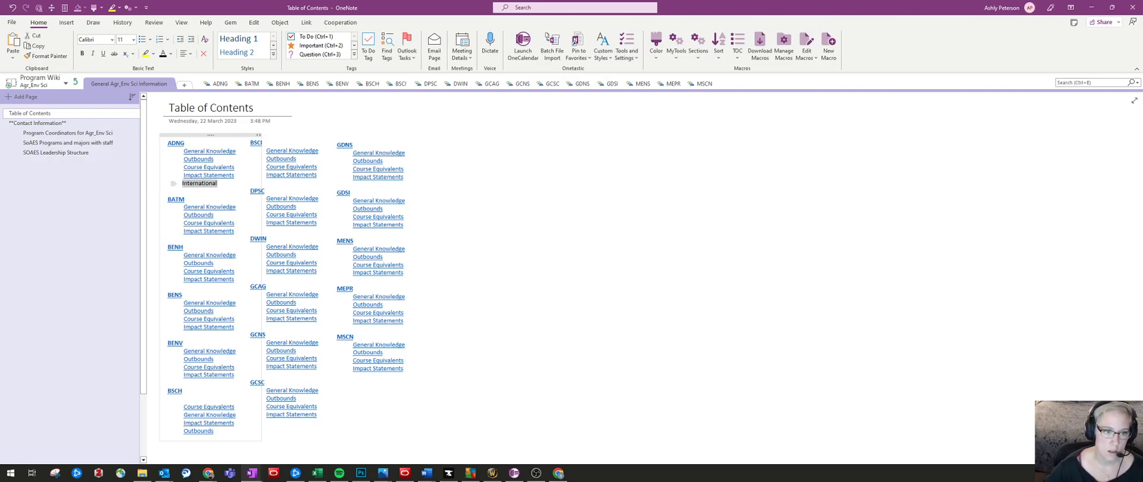
{"action": "right_click", "coordinate": [190, 183]}
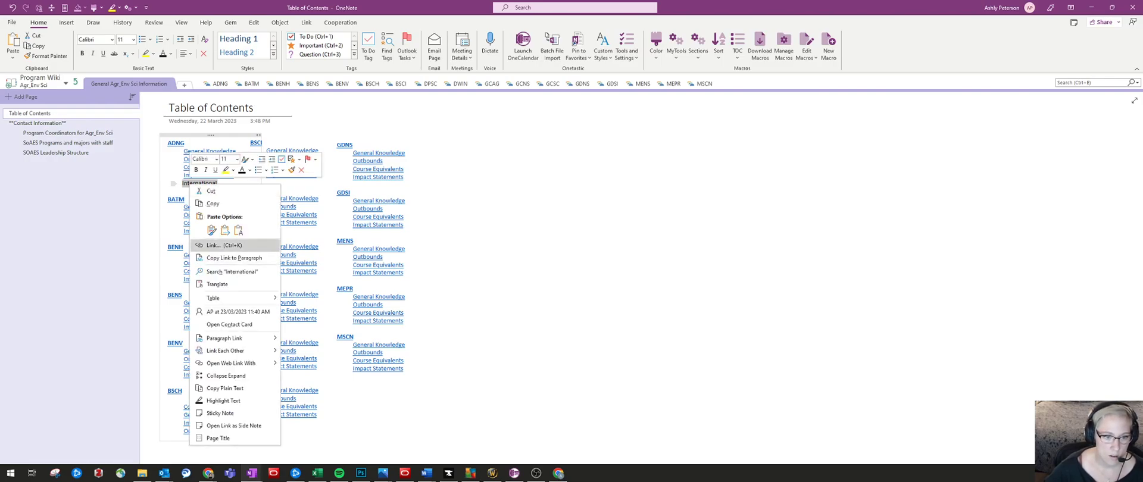
{"action": "left_click", "coordinate": [215, 245]}
{"action": "key", "text": "ctrl+v"}
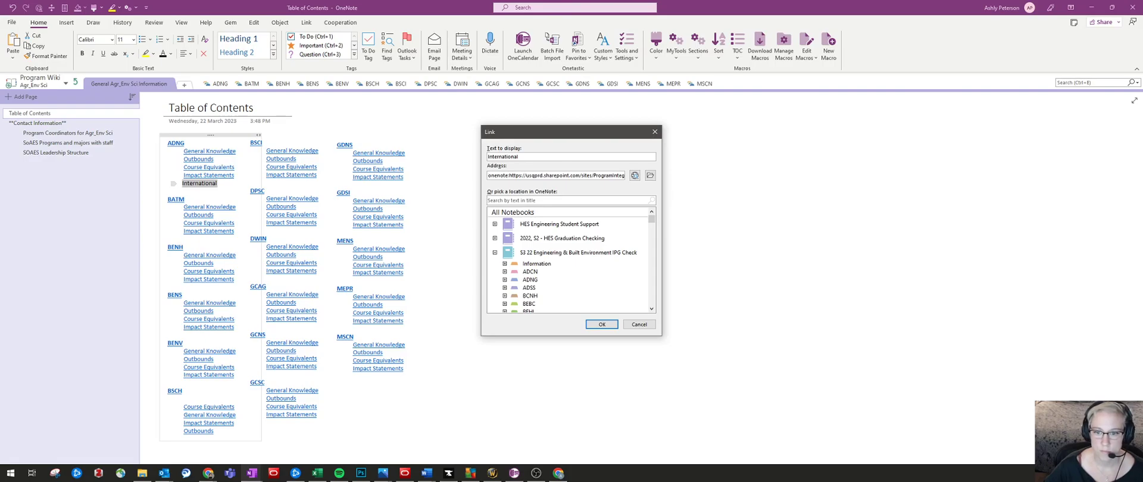
{"action": "left_click", "coordinate": [602, 324]}
{"action": "left_click", "coordinate": [462, 238]}
Step: Test the International link under ADNG and go back to the Table of Contents
{"action": "left_click", "coordinate": [200, 183]}
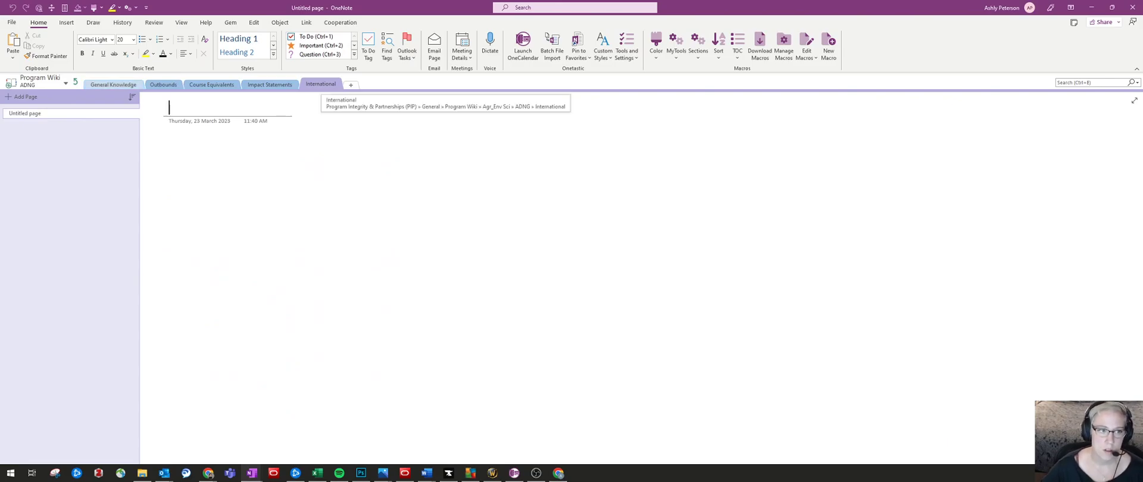
{"action": "key", "text": "alt+Left"}
{"action": "left_click_drag", "start_coordinate": [218, 184], "coordinate": [181, 183]}
{"action": "left_click", "coordinate": [344, 192]}
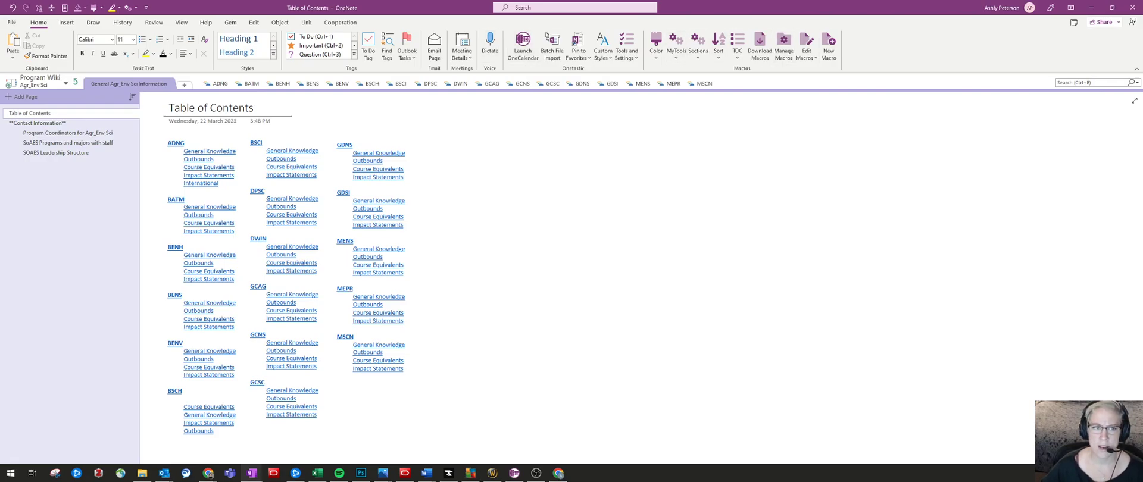
{"action": "left_click", "coordinate": [231, 22]}
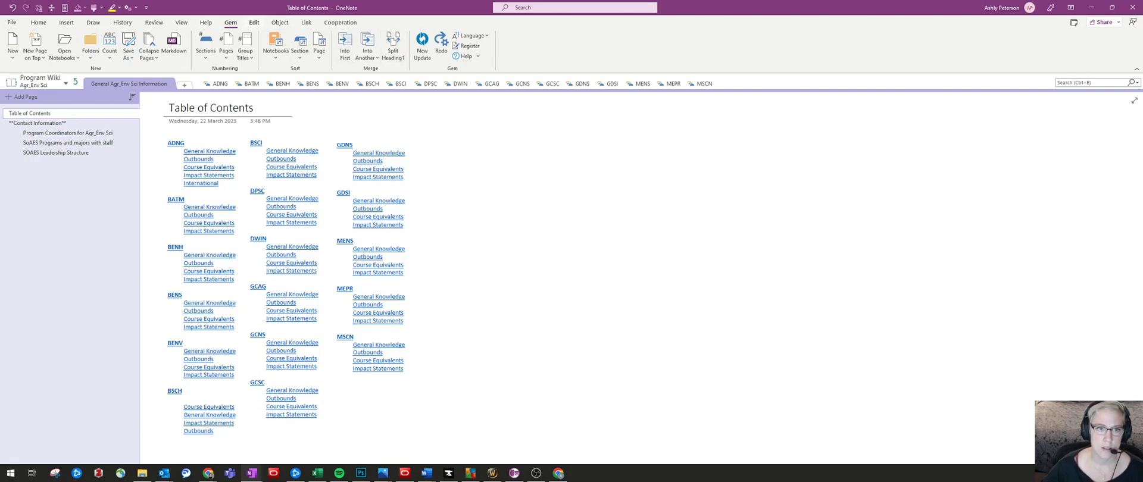
{"action": "left_click", "coordinate": [254, 23]}
{"action": "left_click", "coordinate": [280, 23]}
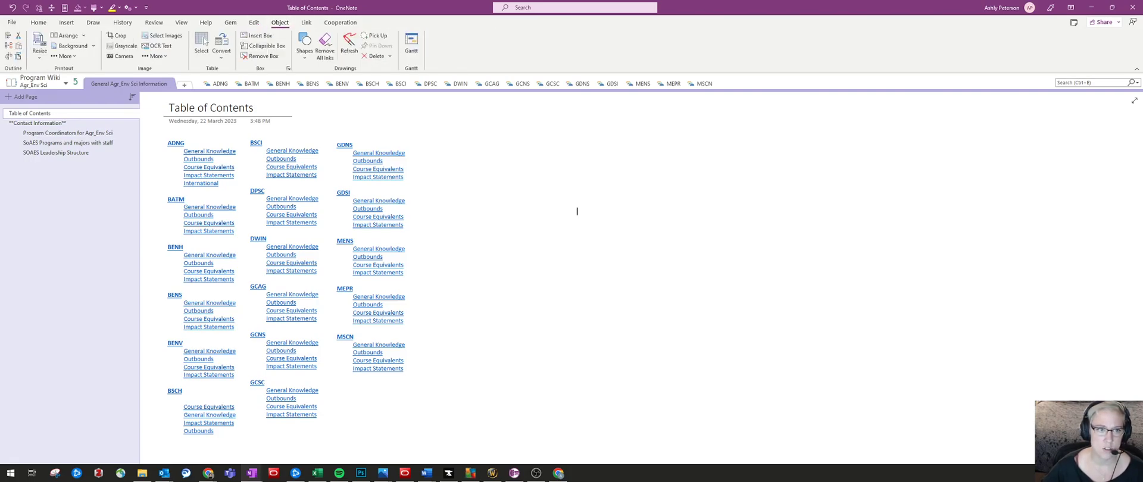
{"action": "left_click", "coordinate": [306, 22]}
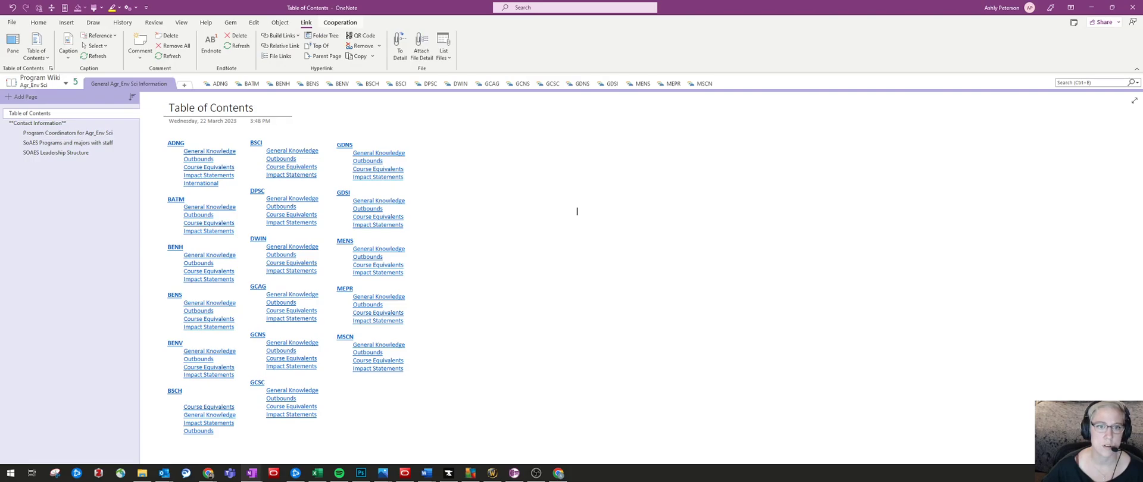
{"action": "left_click", "coordinate": [340, 22]}
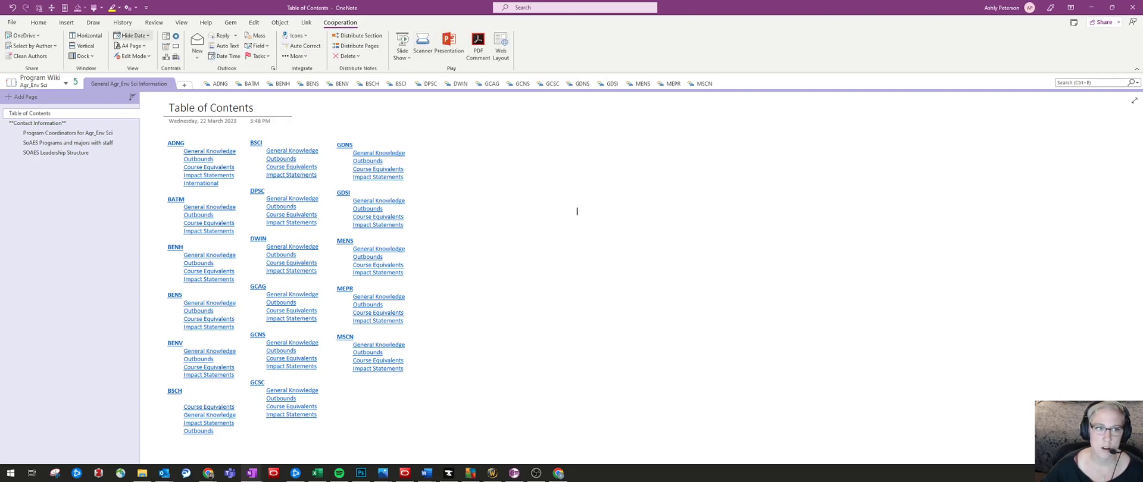
{"action": "left_click", "coordinate": [38, 22]}
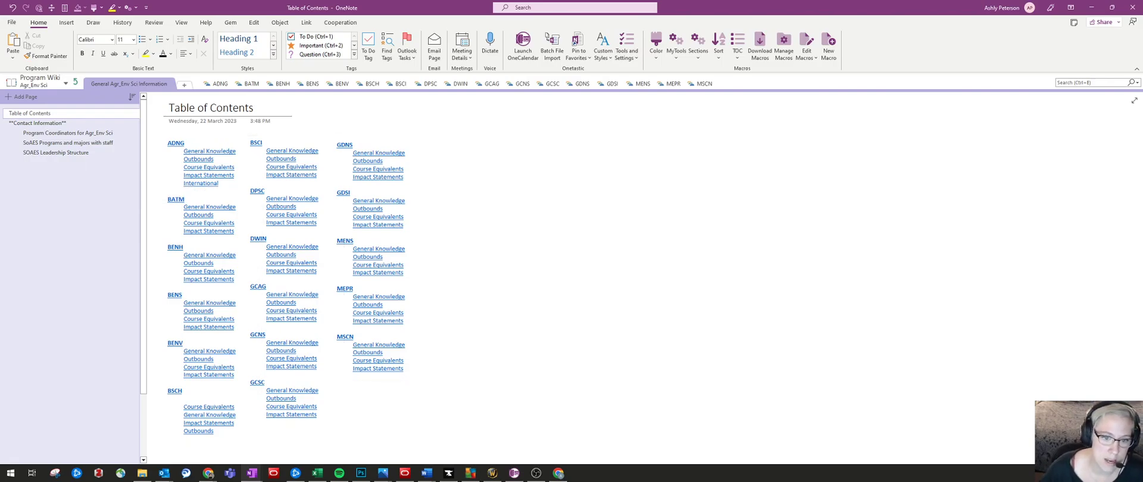
Step: Delete the International entry and its empty line from the ADNG list in the Table of Contents
{"action": "left_click_drag", "start_coordinate": [219, 184], "coordinate": [186, 183]}
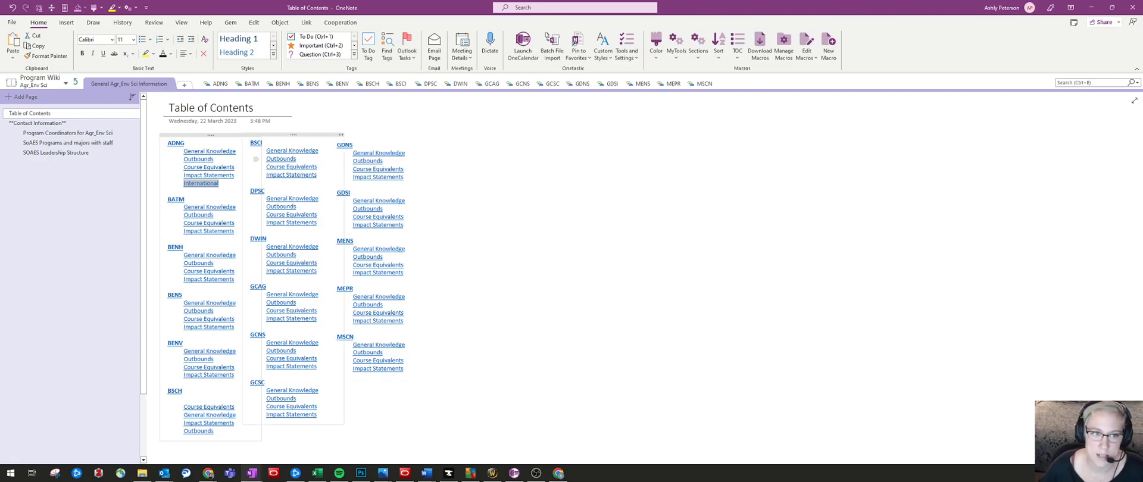
{"action": "key", "text": "Delete"}
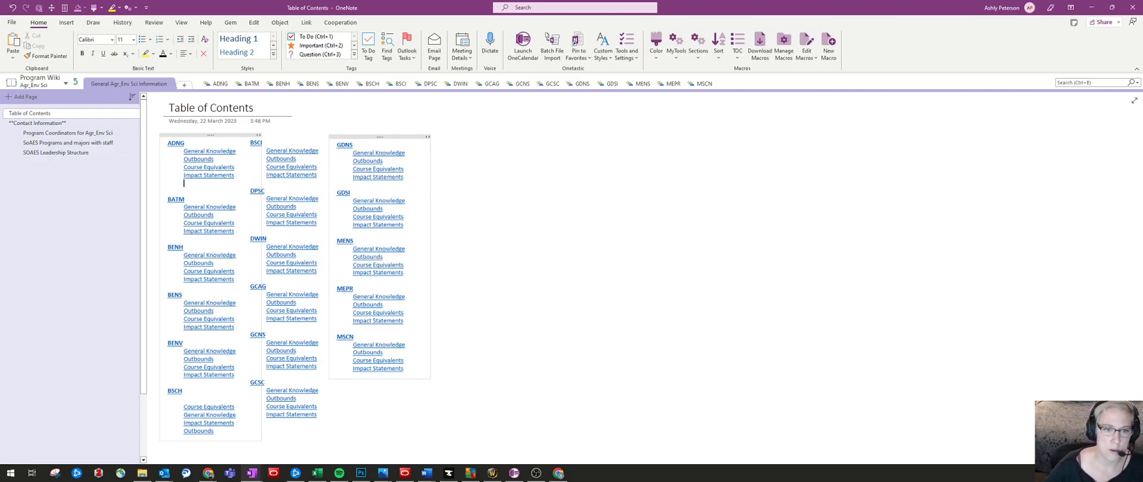
{"action": "key", "text": "BackSpace"}
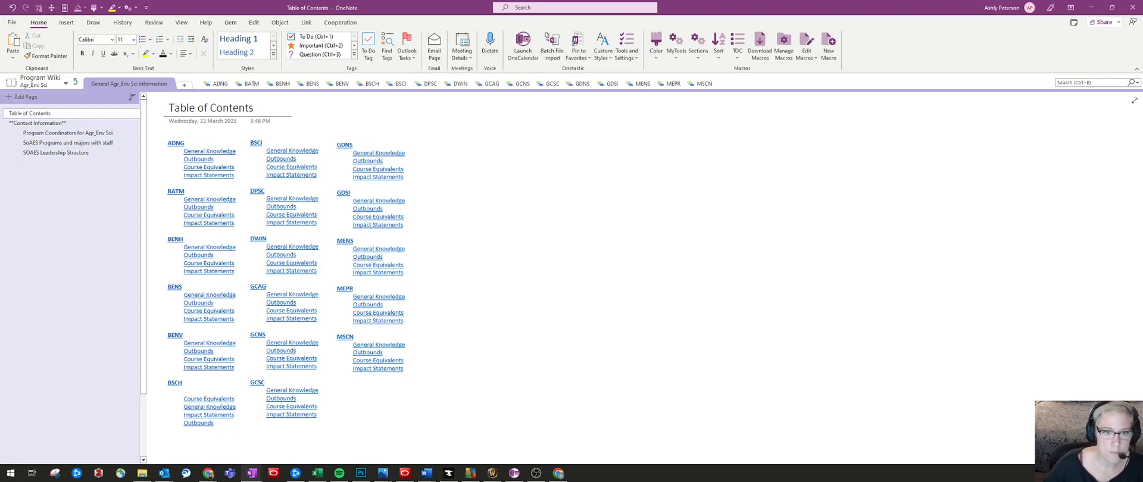
Step: Go through the Contact Information page to the Program Coordinators for Agr_Env Sci page and examine its table of programs, majors and coordinators
{"action": "key", "text": "ctrl+Page_Down"}
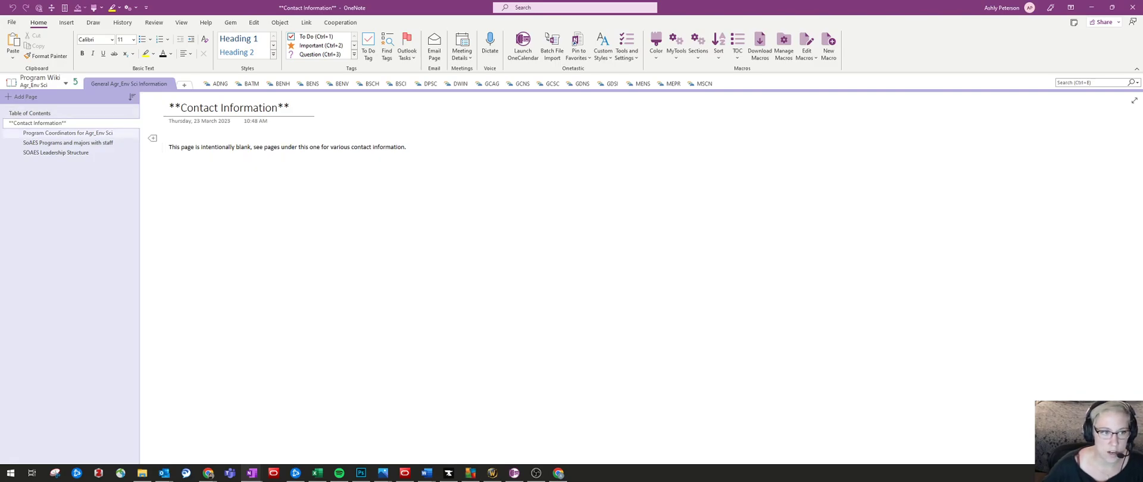
{"action": "left_click", "coordinate": [68, 133]}
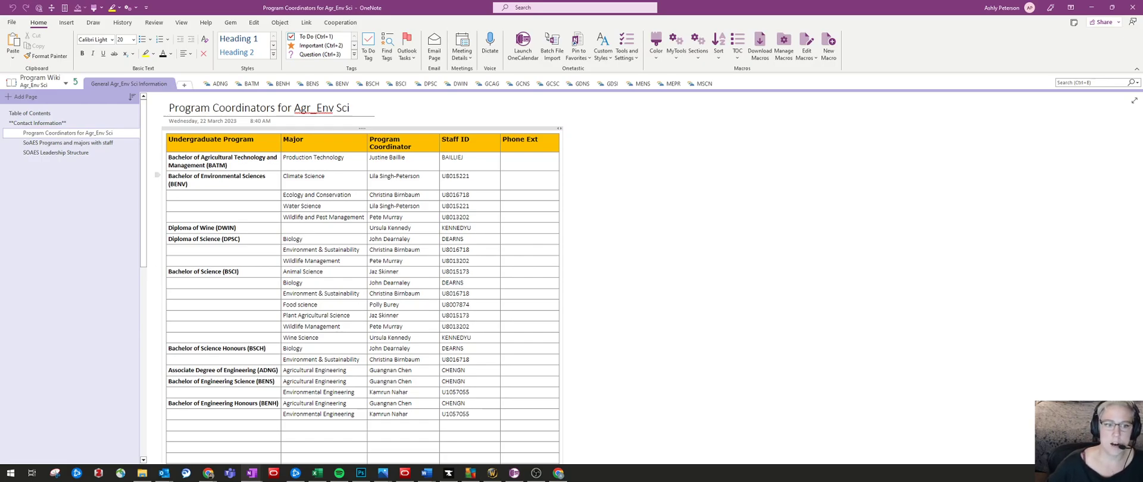
{"action": "scroll", "coordinate": [362, 274], "scroll_direction": "down", "scroll_amount": 4}
{"action": "scroll", "coordinate": [363, 273], "scroll_direction": "up", "scroll_amount": 4}
{"action": "scroll", "coordinate": [362, 274], "scroll_direction": "down", "scroll_amount": 1}
{"action": "scroll", "coordinate": [363, 274], "scroll_direction": "up", "scroll_amount": 1}
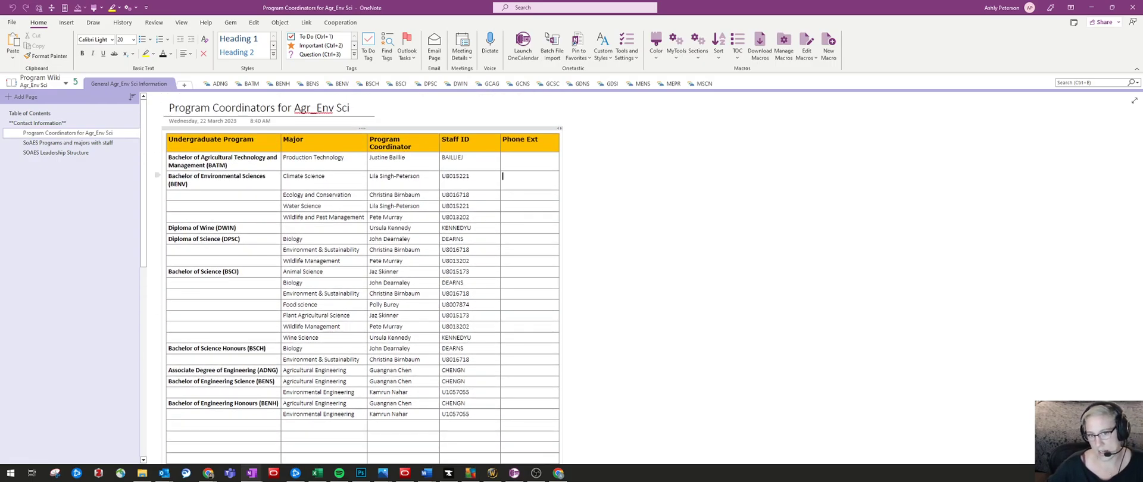
{"action": "scroll", "coordinate": [503, 176], "scroll_direction": "down", "scroll_amount": 4}
{"action": "scroll", "coordinate": [503, 176], "scroll_direction": "up", "scroll_amount": 4}
{"action": "left_click", "coordinate": [633, 187]}
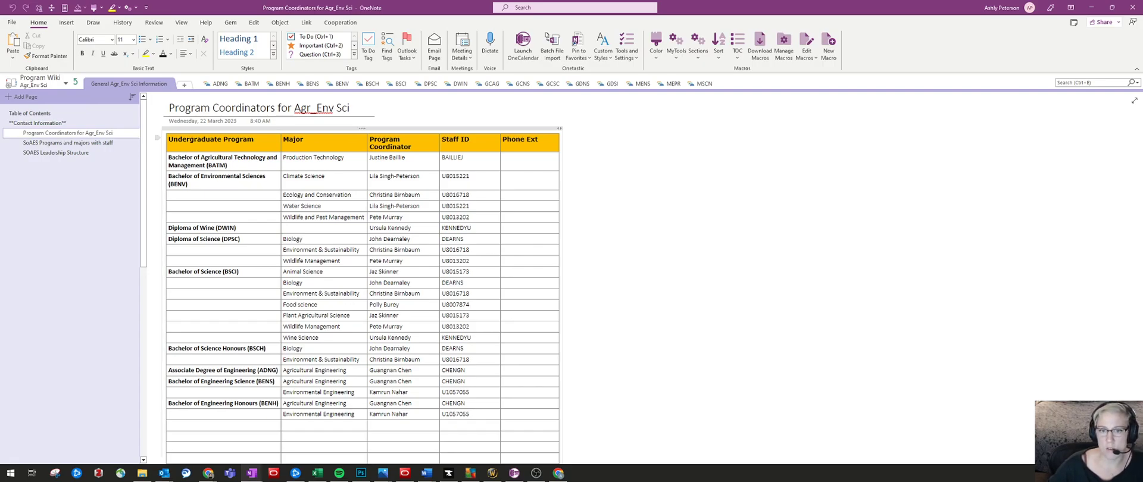
Step: Narrow the Staff ID and Phone Ext columns of the program coordinators table slightly
{"action": "left_click_drag", "start_coordinate": [500, 144], "coordinate": [491, 144]}
{"action": "left_click", "coordinate": [630, 153]}
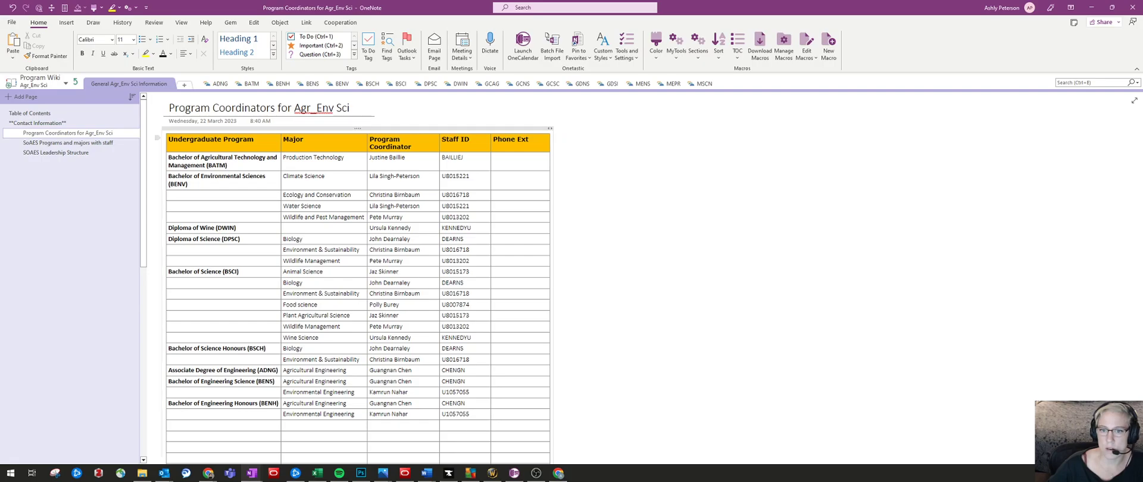
{"action": "left_click", "coordinate": [618, 149]}
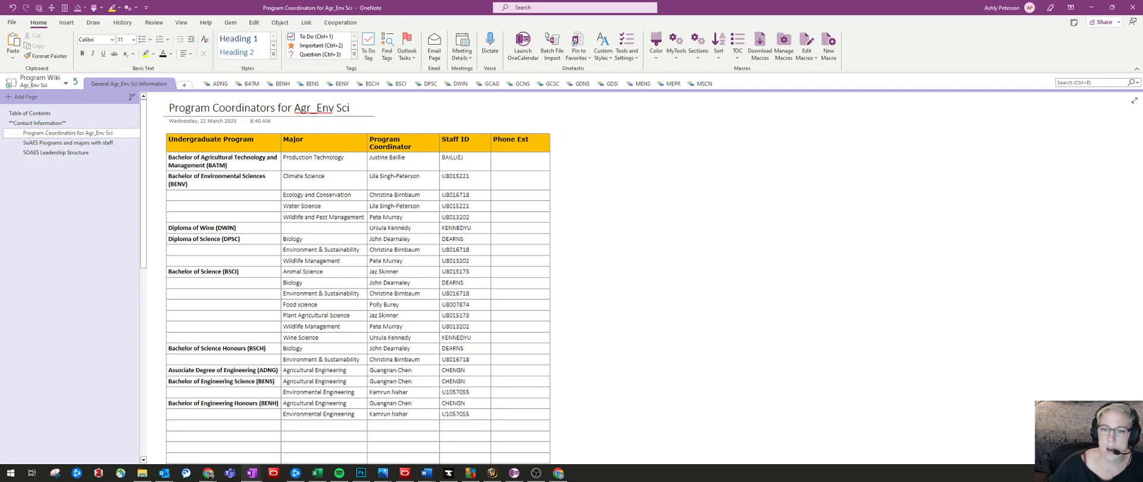
{"action": "left_click_drag", "start_coordinate": [550, 146], "coordinate": [542, 146]}
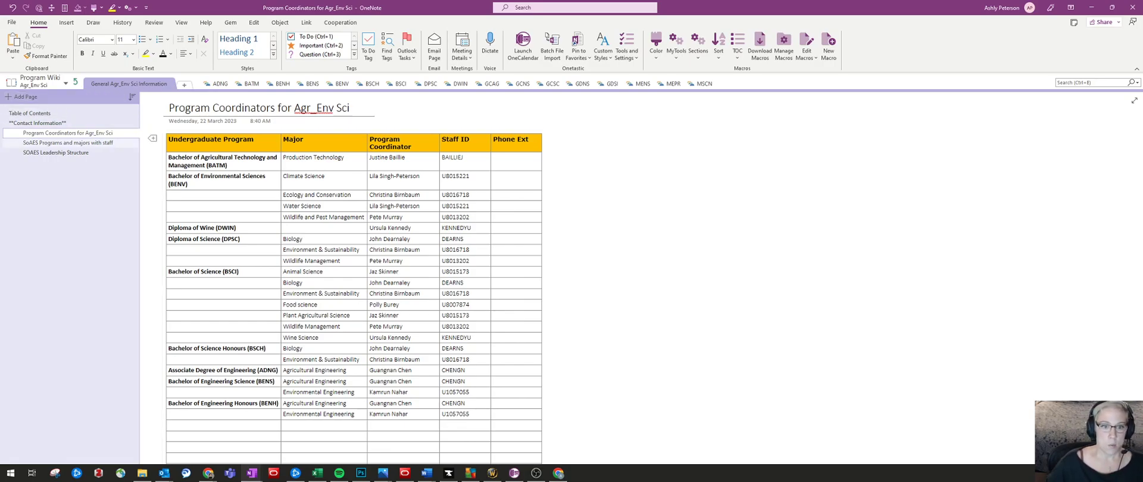
Step: Examine the undergraduate and postgraduate tables on the SoAES Programs and majors with staff page against the Program Coordinators page
{"action": "left_click", "coordinate": [68, 143]}
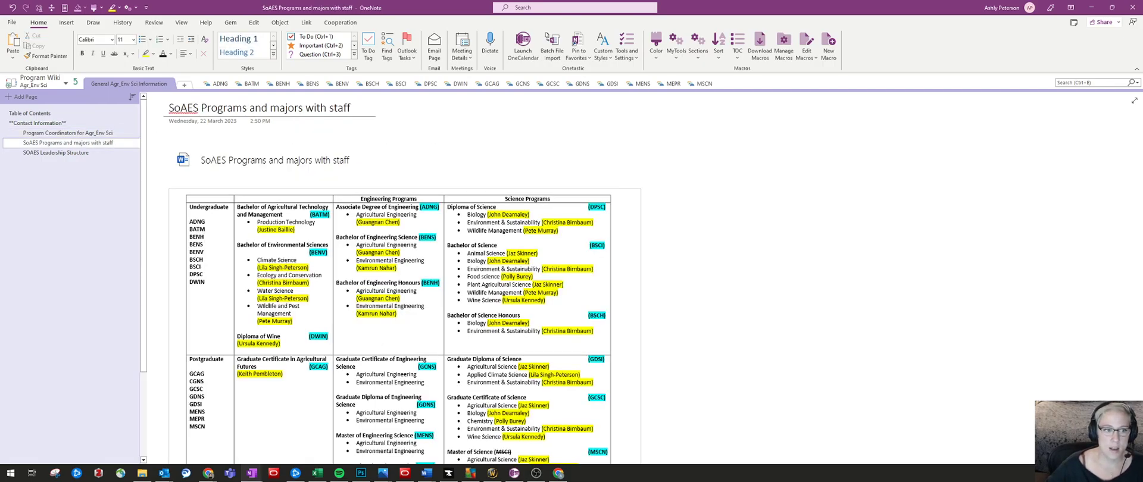
{"action": "scroll", "coordinate": [701, 200], "scroll_direction": "down", "scroll_amount": 5}
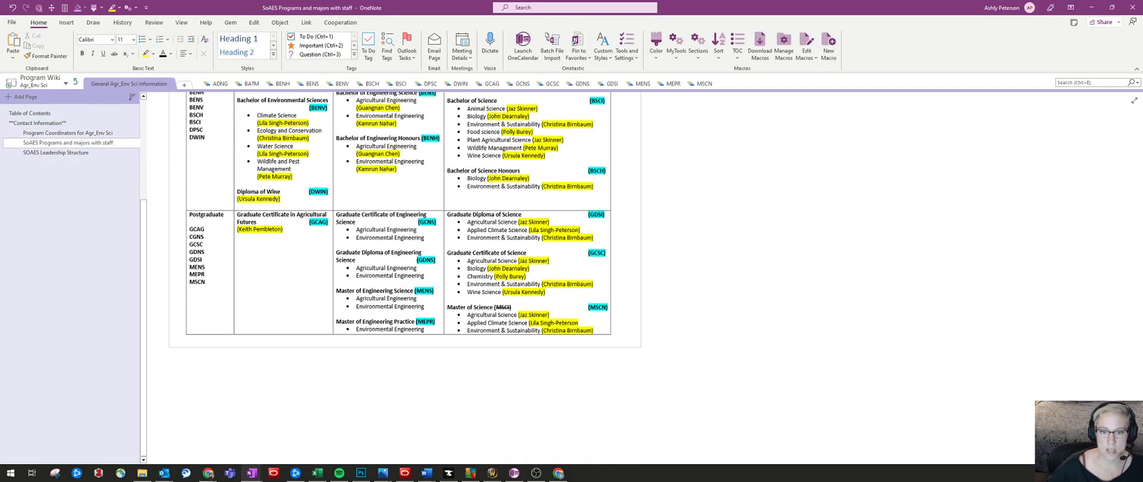
{"action": "scroll", "coordinate": [702, 200], "scroll_direction": "up", "scroll_amount": 5}
{"action": "left_click", "coordinate": [68, 133]}
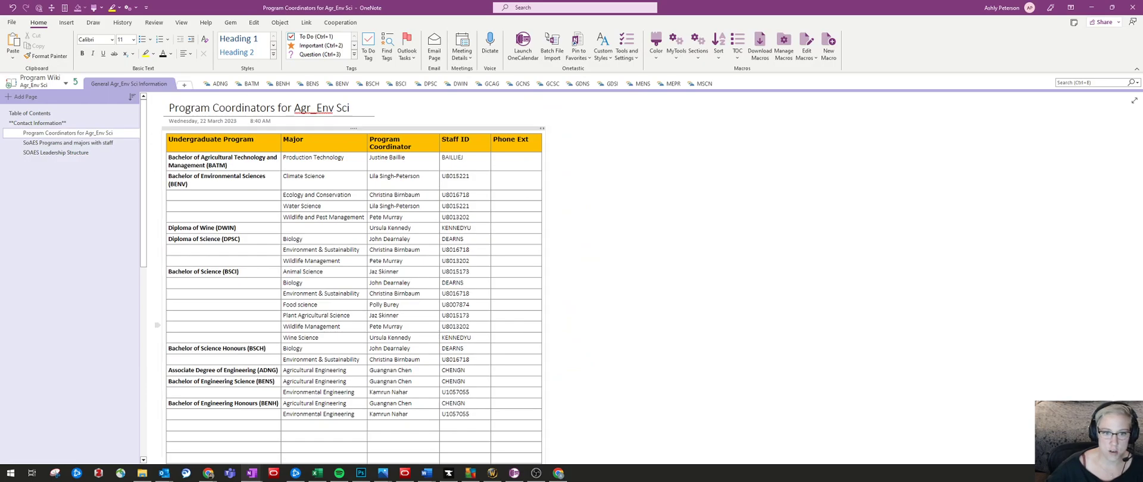
{"action": "left_click", "coordinate": [68, 143]}
{"action": "scroll", "coordinate": [702, 201], "scroll_direction": "down", "scroll_amount": 3}
{"action": "scroll", "coordinate": [701, 200], "scroll_direction": "up", "scroll_amount": 3}
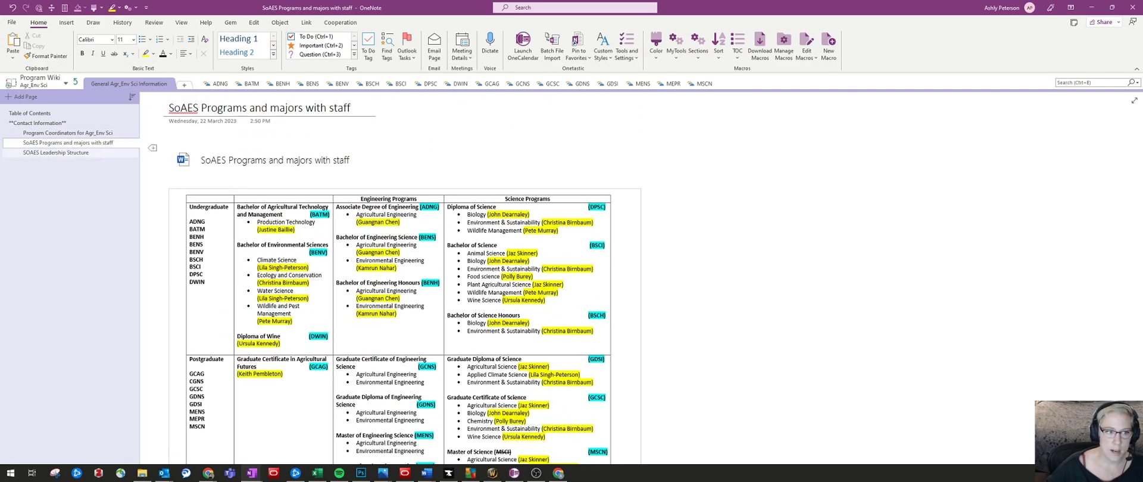
Step: On the SOAES Leadership Structure page, insert two blank table rows between Academic Integrity Officer and First Year Experience Lead
{"action": "left_click", "coordinate": [71, 153]}
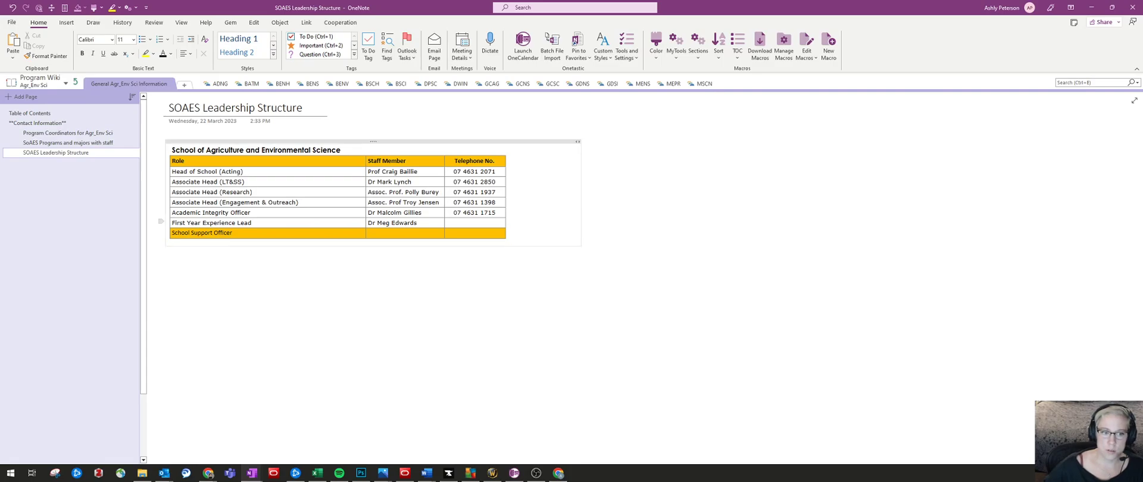
{"action": "left_click_drag", "start_coordinate": [174, 224], "coordinate": [470, 224]}
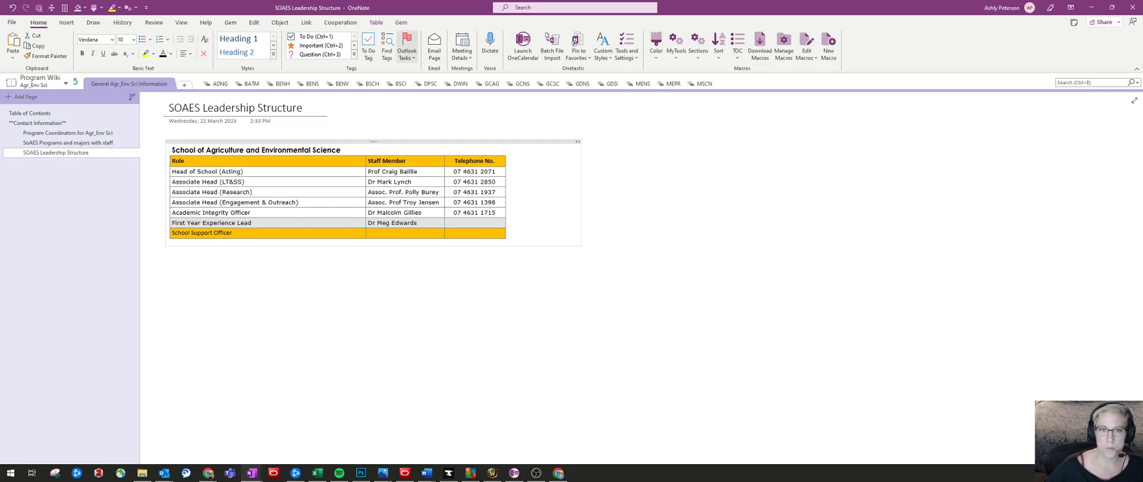
{"action": "left_click", "coordinate": [376, 22]}
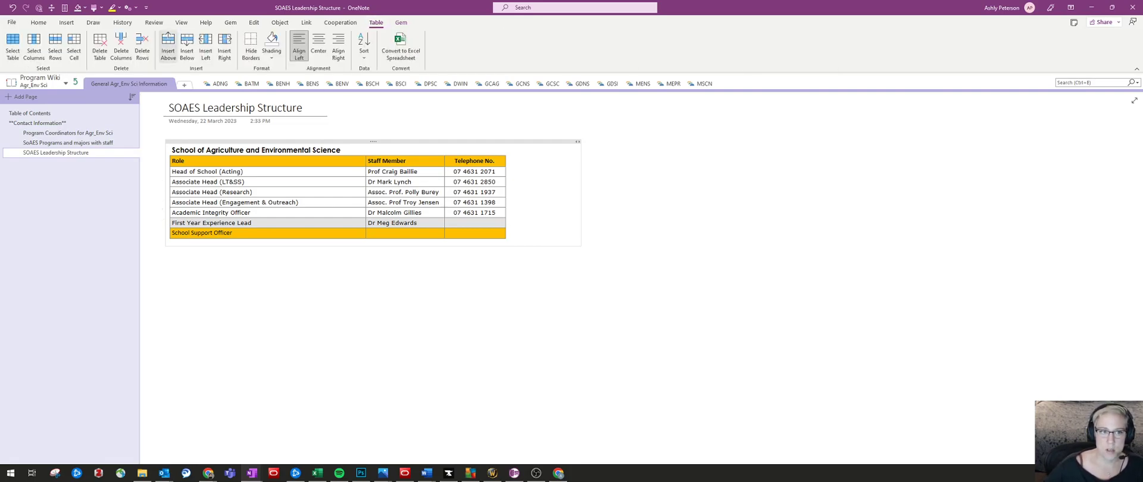
{"action": "left_click", "coordinate": [169, 43]}
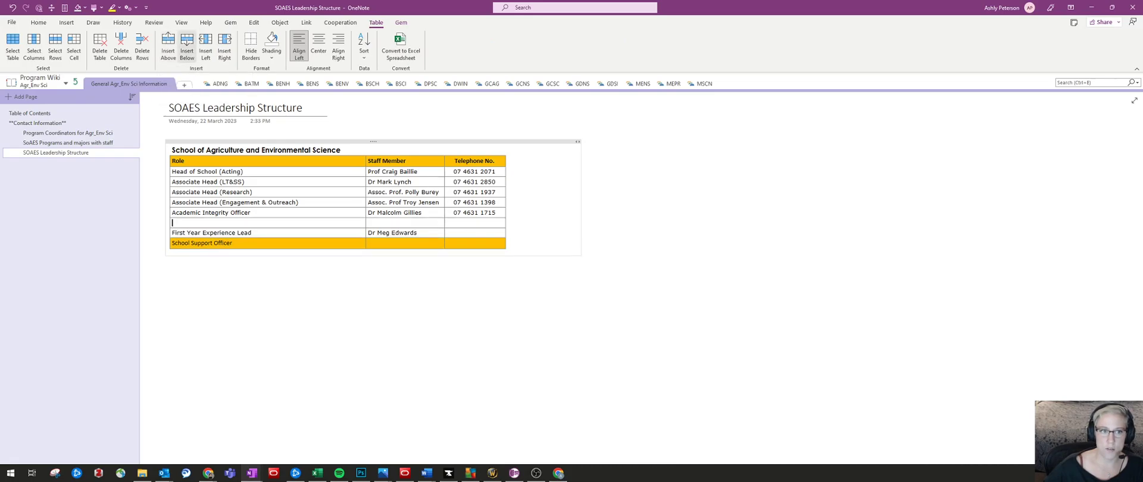
{"action": "left_click", "coordinate": [187, 47]}
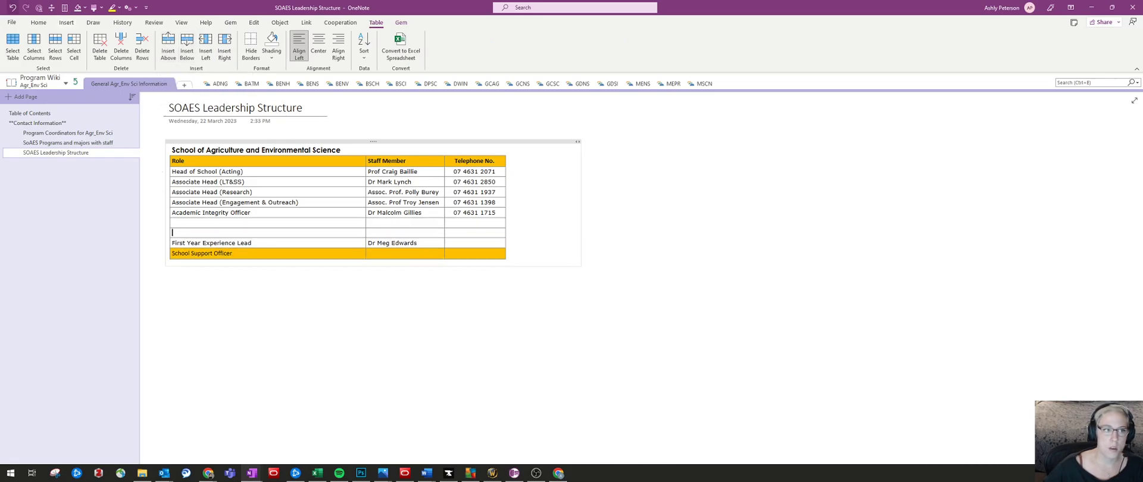
Step: Undo both blank row insertions in the leadership table and deselect the table
{"action": "left_click", "coordinate": [12, 7]}
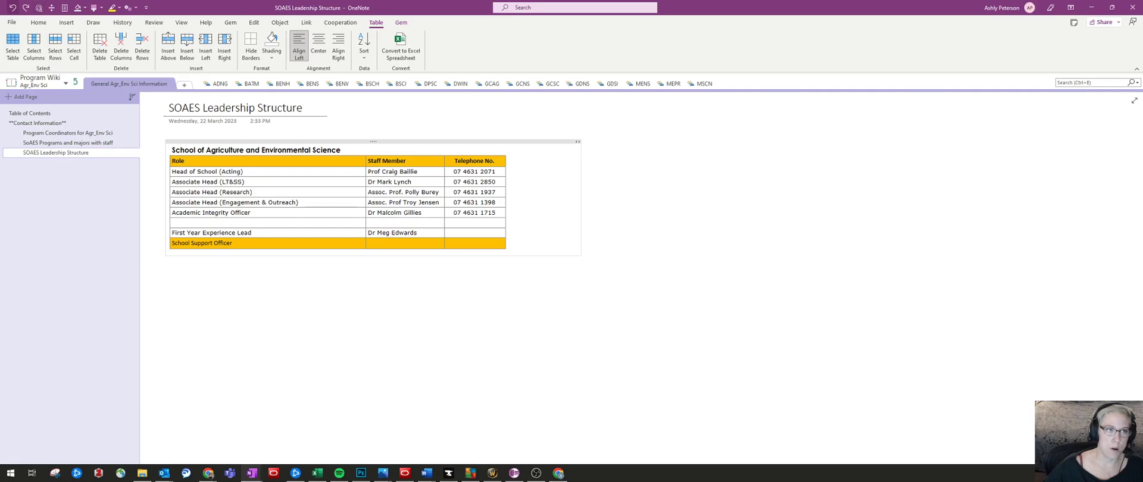
{"action": "left_click", "coordinate": [12, 8]}
{"action": "left_click", "coordinate": [289, 283]}
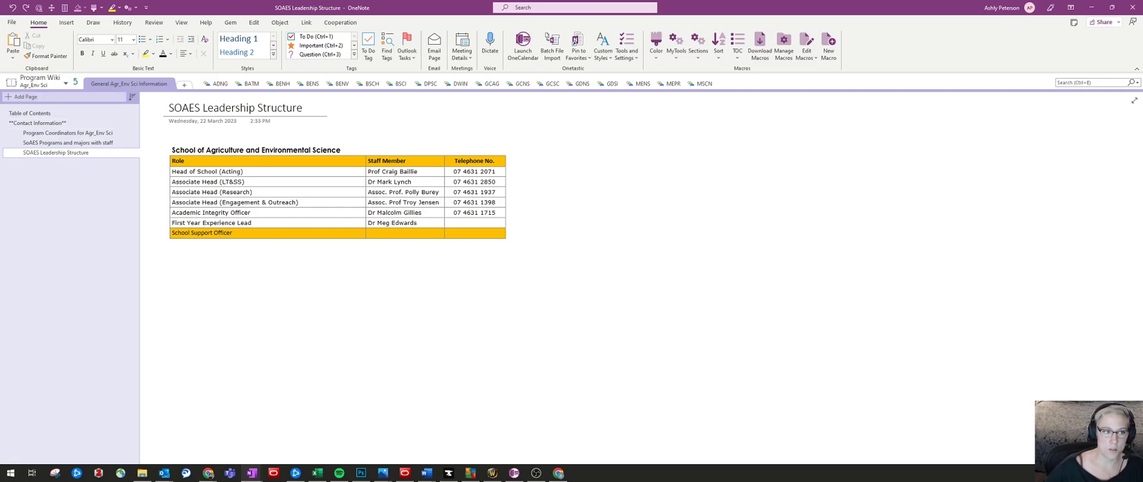
Step: Add three untitled pages to the General Agr_Env Sci Information section
{"action": "left_click", "coordinate": [24, 96]}
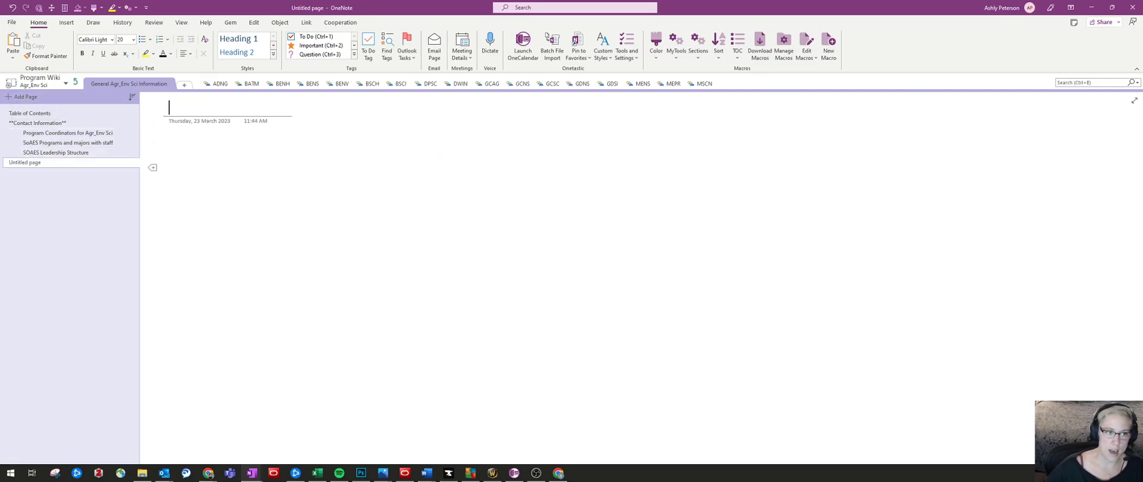
{"action": "left_click", "coordinate": [23, 97]}
{"action": "left_click", "coordinate": [24, 96]}
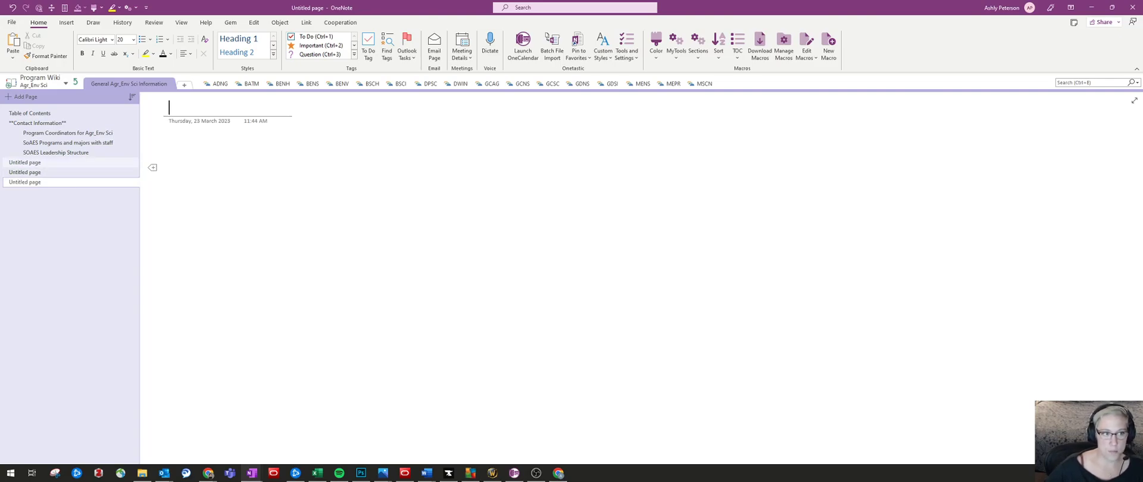
Step: Delete the three untitled pages together, then add one more blank page and undo its creation
{"action": "left_click", "coordinate": [44, 163], "text": "shift"}
{"action": "right_click", "coordinate": [43, 165]}
{"action": "left_click", "coordinate": [64, 186]}
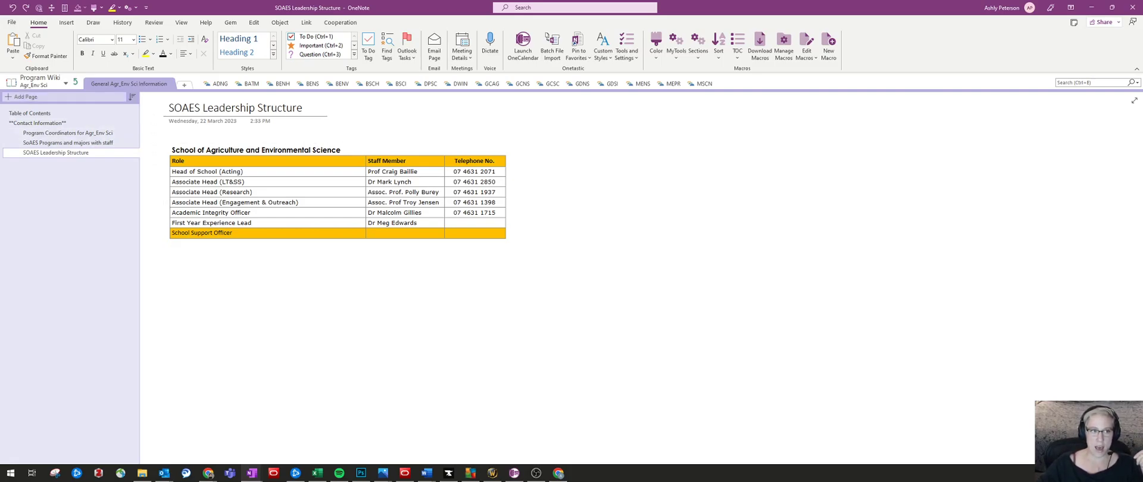
{"action": "left_click", "coordinate": [25, 97]}
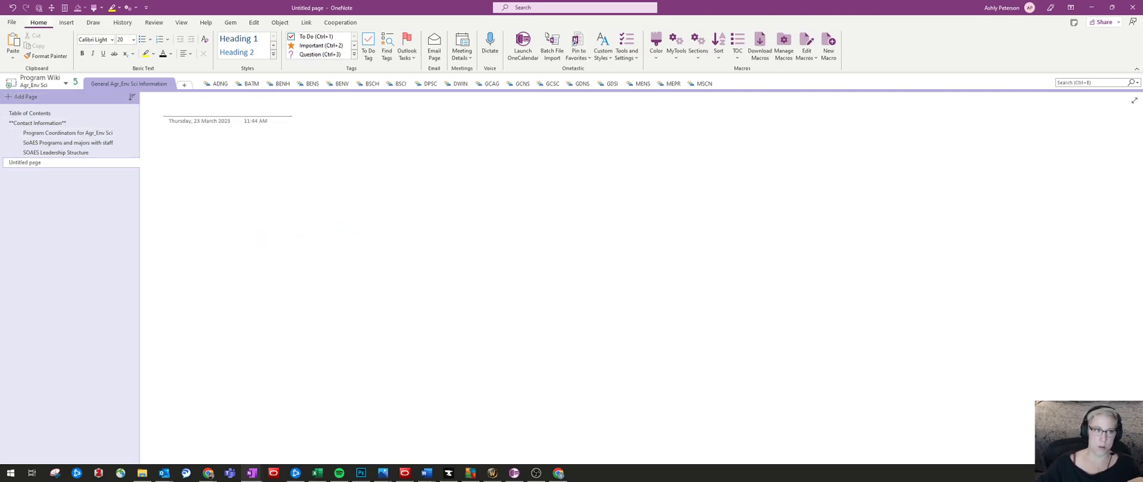
{"action": "left_click", "coordinate": [12, 7]}
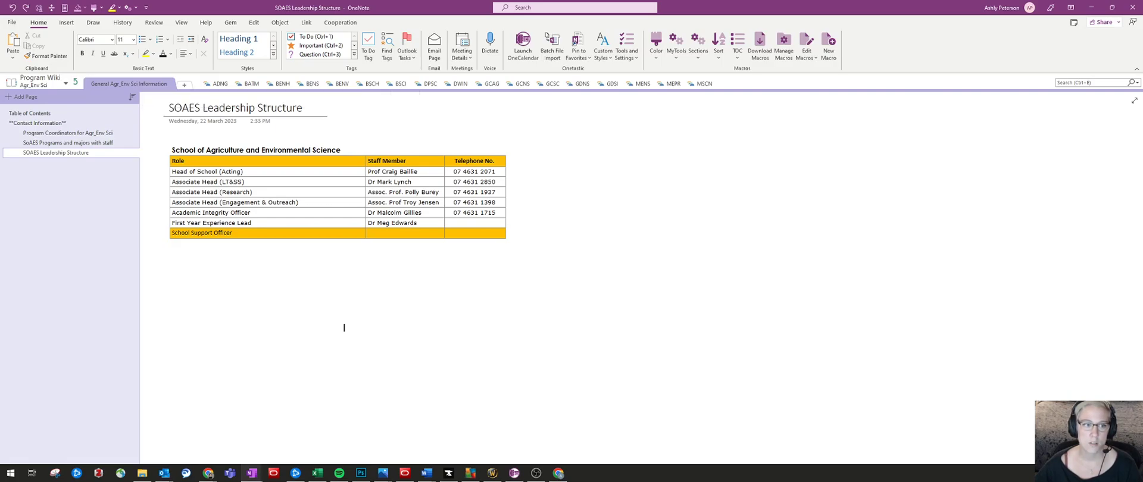
Step: Create four new sections with their default names after General Agr_Env Sci Information
{"action": "key", "text": "ctrl+t"}
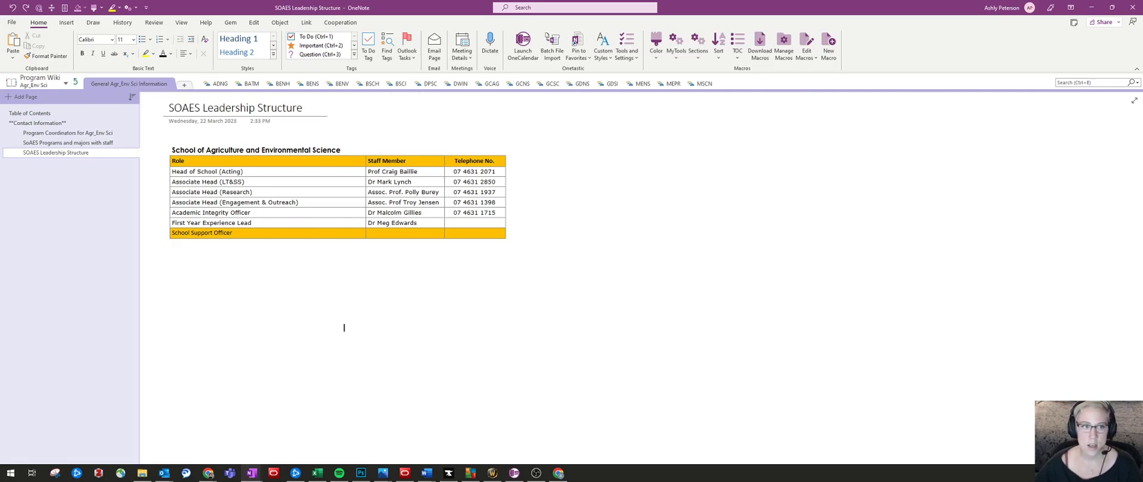
{"action": "key", "text": "ctrl+t"}
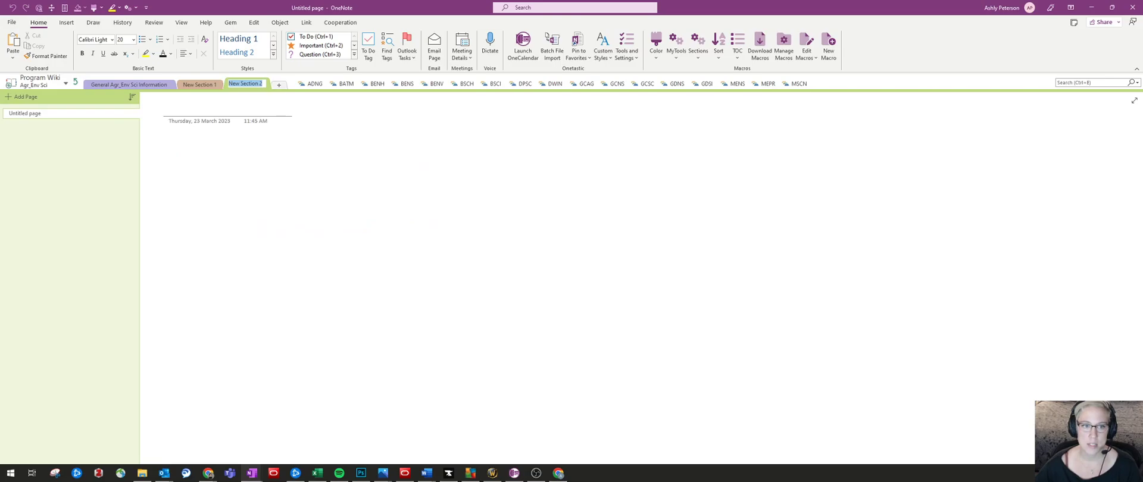
{"action": "key", "text": "ctrl+t"}
{"action": "key", "text": "ctrl+t"}
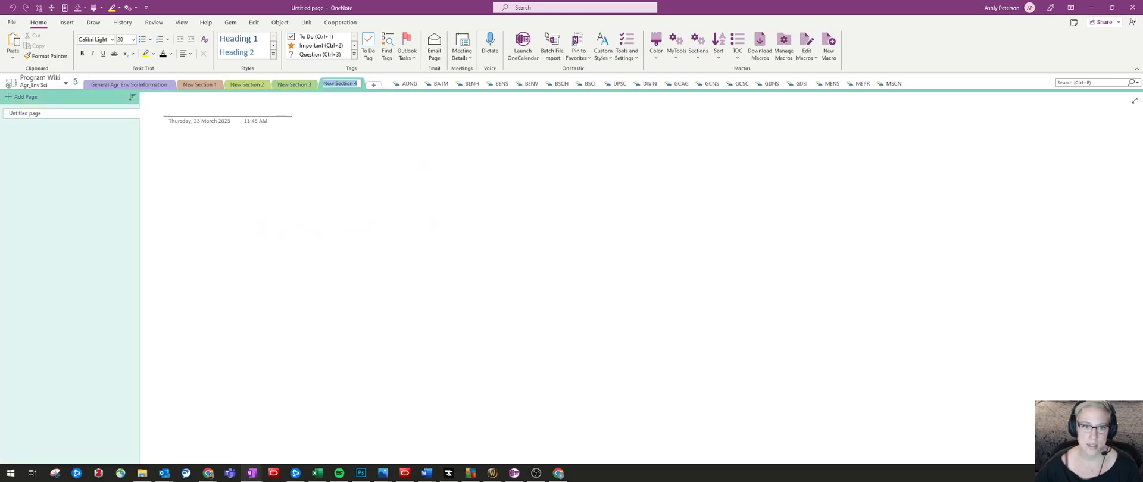
{"action": "key", "text": "Return"}
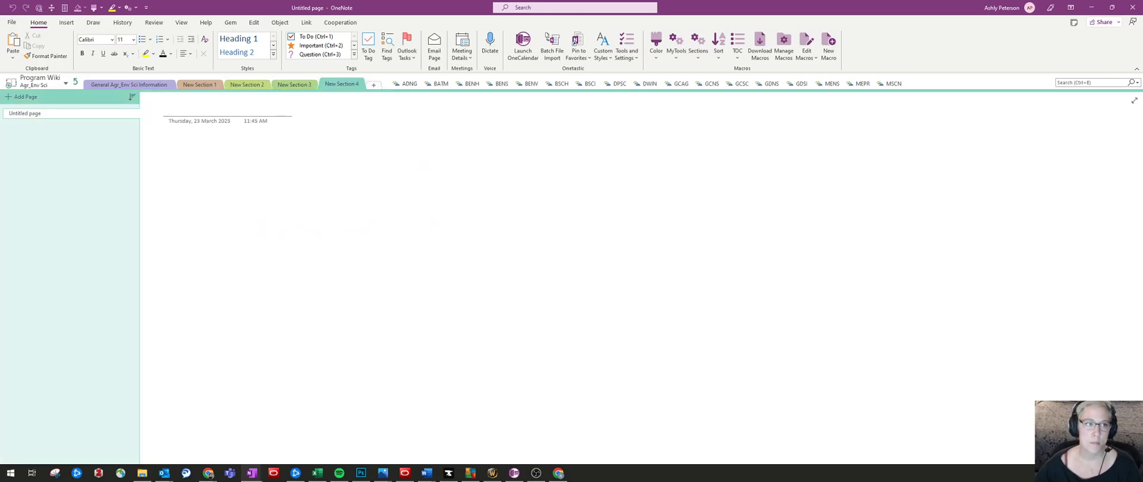
Step: Delete the four new default-named sections one by one, from last to first, moving each to Deleted Notes
{"action": "right_click", "coordinate": [336, 84]}
{"action": "left_click", "coordinate": [357, 117]}
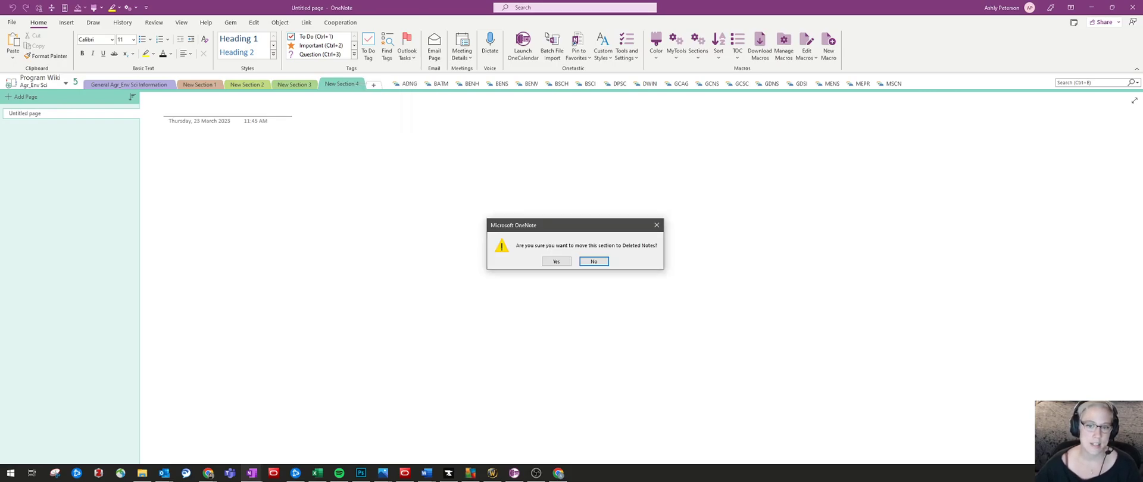
{"action": "left_click", "coordinate": [556, 262]}
{"action": "right_click", "coordinate": [288, 84]}
{"action": "left_click", "coordinate": [309, 117]}
{"action": "left_click", "coordinate": [556, 261]}
{"action": "right_click", "coordinate": [255, 84]}
{"action": "left_click", "coordinate": [279, 115]}
{"action": "left_click", "coordinate": [556, 262]}
{"action": "right_click", "coordinate": [206, 84]}
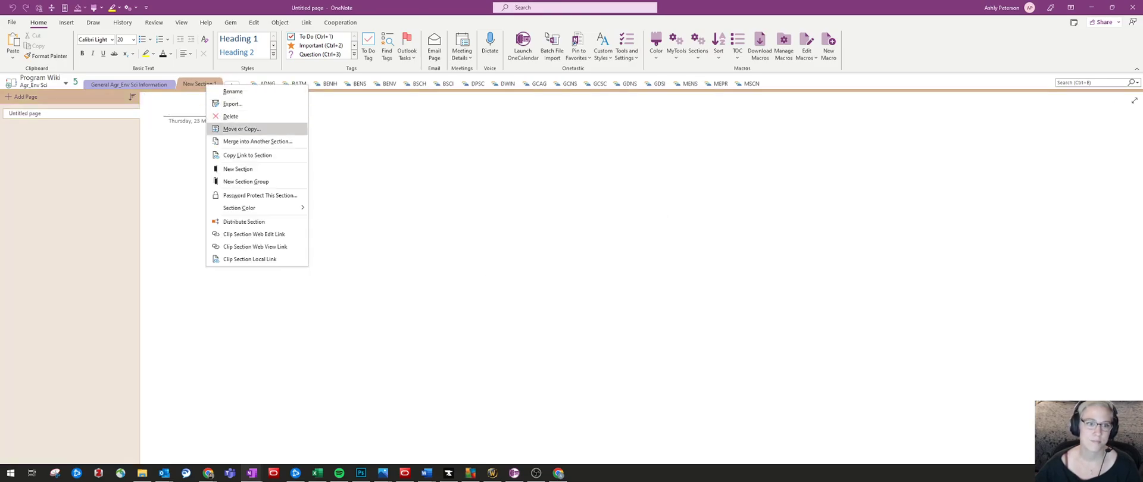
{"action": "left_click", "coordinate": [238, 116]}
{"action": "left_click", "coordinate": [556, 262]}
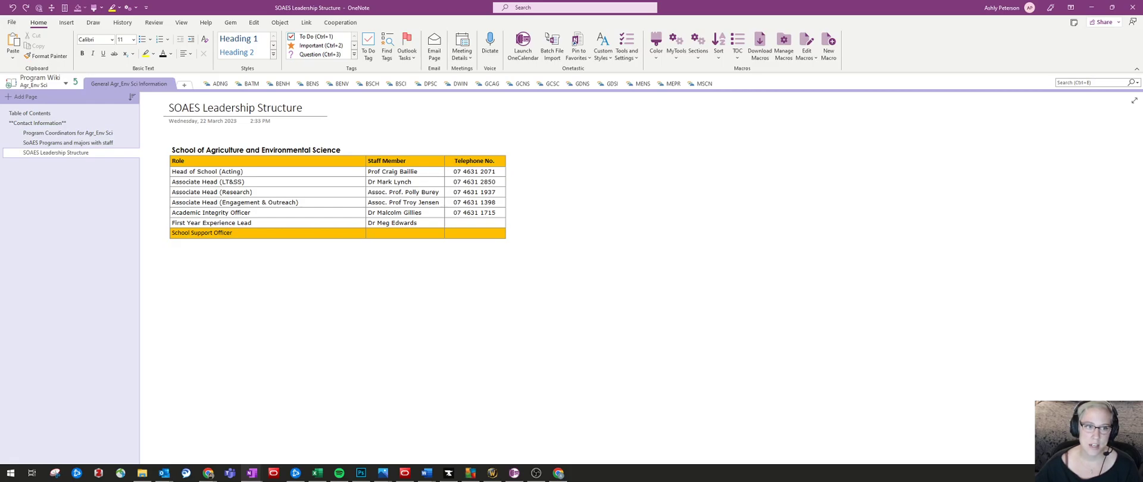
Step: Add the note "Section Group > Section > Pages" in the blank area below the leadership table
{"action": "left_click", "coordinate": [344, 328]}
{"action": "type", "text": "Sec"}
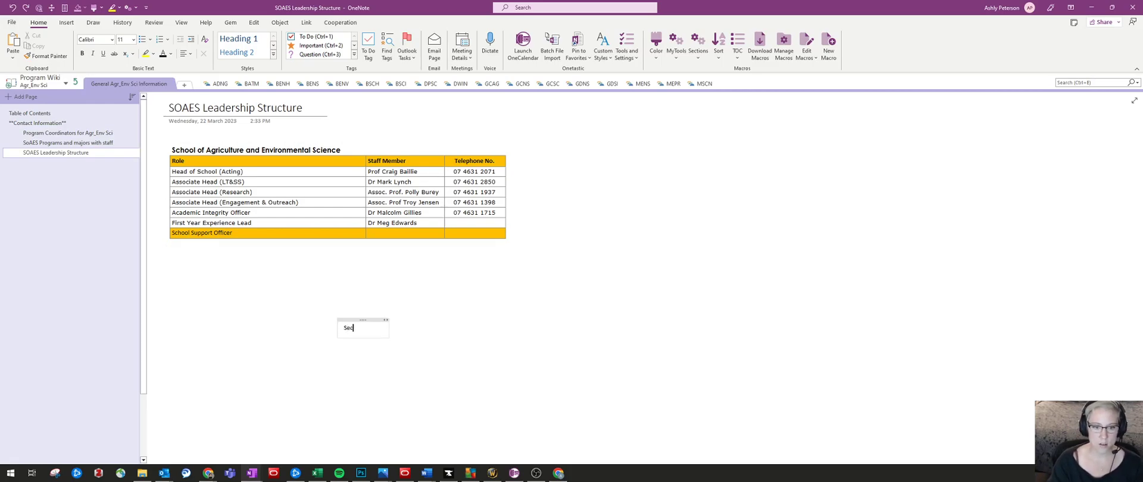
{"action": "type", "text": "tion Group > Section Group > Sec"}
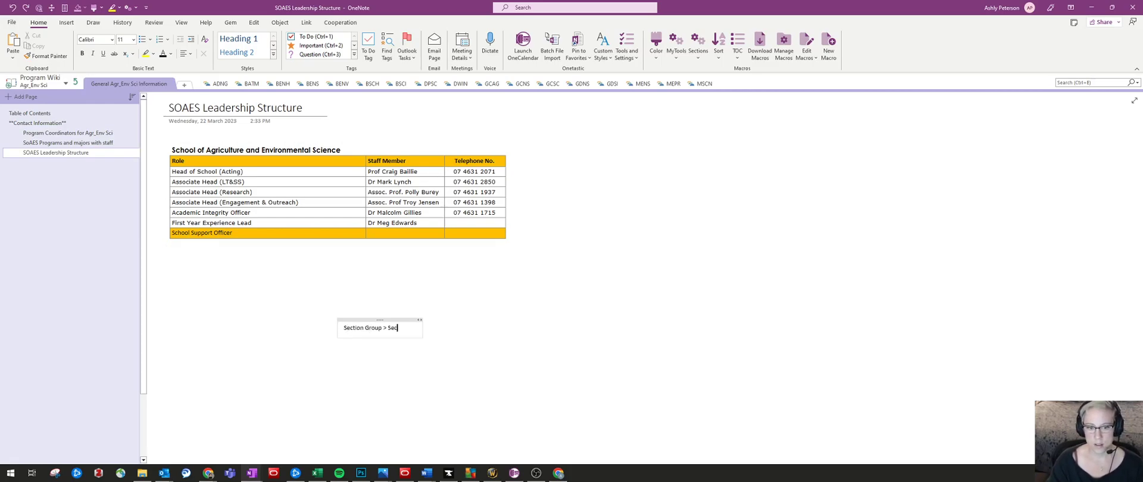
{"action": "type", "text": "> Pages"}
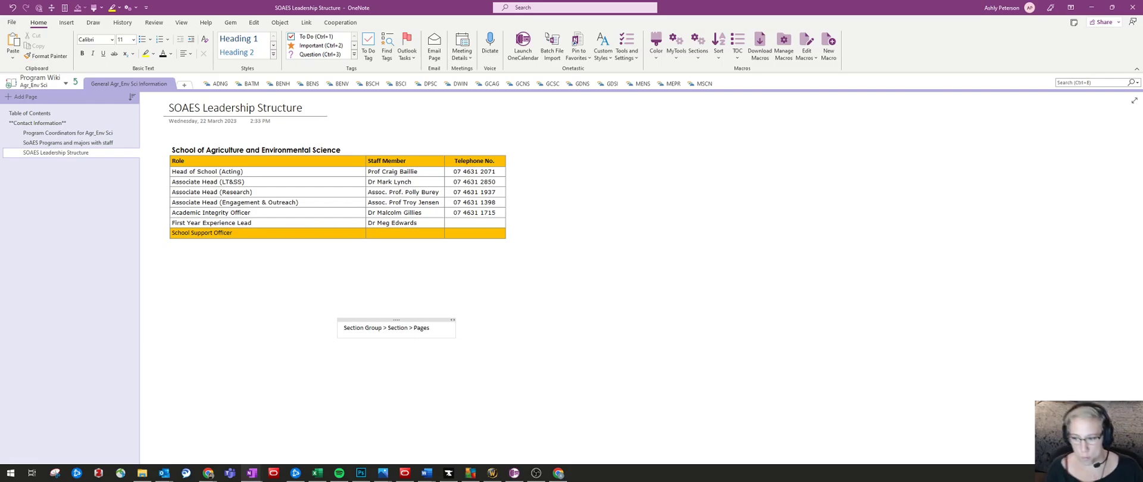
Step: Highlight the levels of the hierarchy note below the leadership table in turn, and delete the whole note
{"action": "left_click_drag", "start_coordinate": [343, 328], "coordinate": [409, 328]}
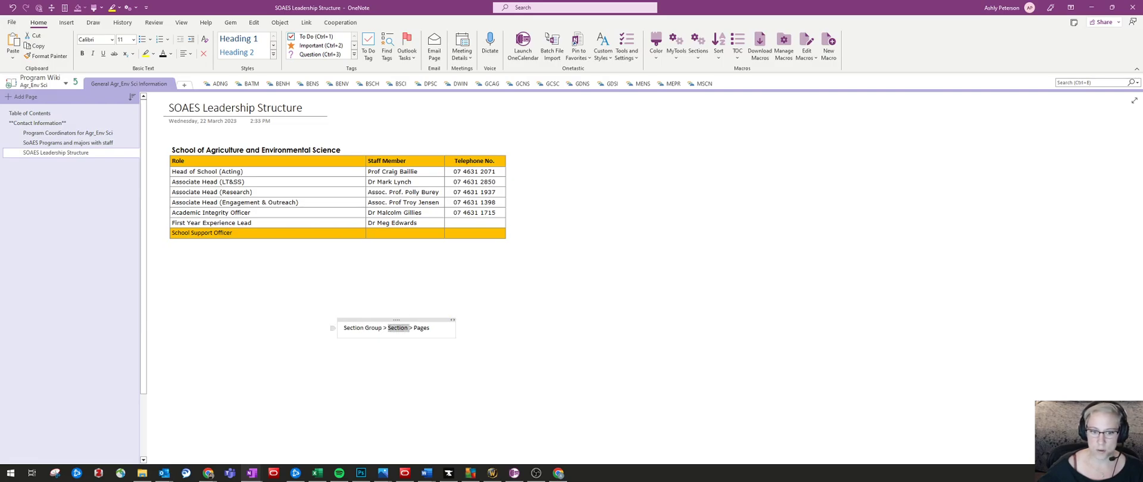
{"action": "double_click", "coordinate": [399, 328]}
{"action": "double_click", "coordinate": [422, 328]}
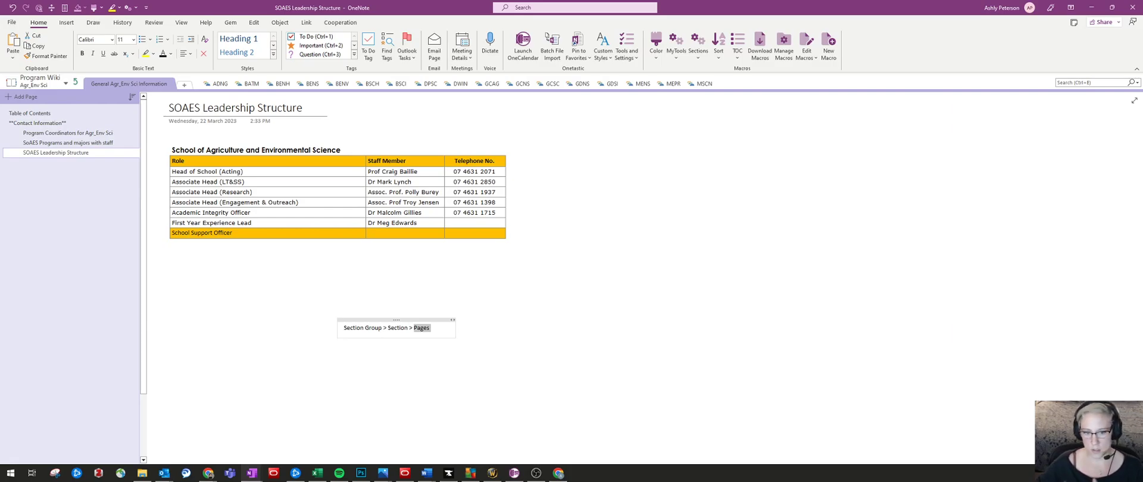
{"action": "left_click", "coordinate": [401, 320]}
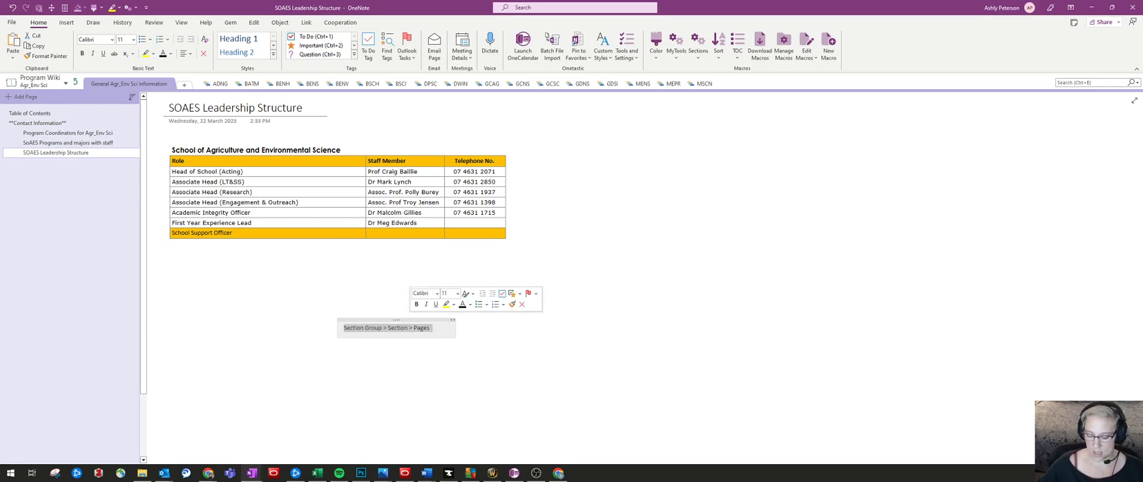
{"action": "key", "text": "Delete"}
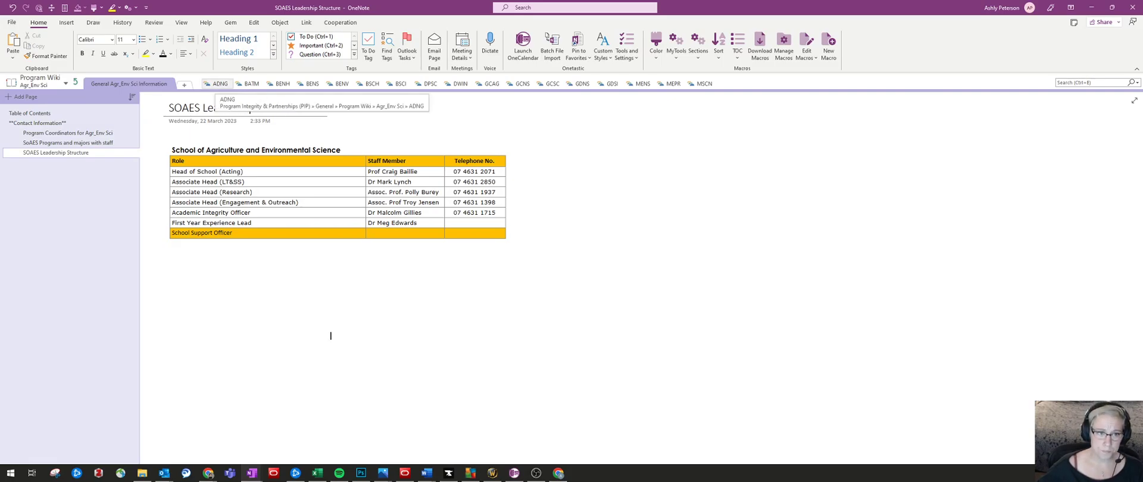
Step: Open the ADNG section group and delete its International section
{"action": "left_click", "coordinate": [220, 84]}
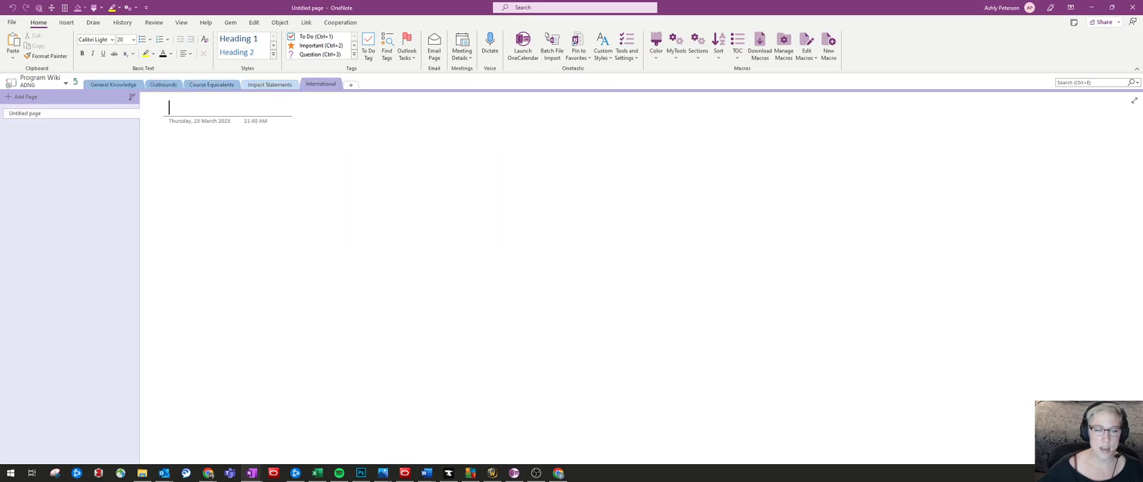
{"action": "right_click", "coordinate": [320, 84]}
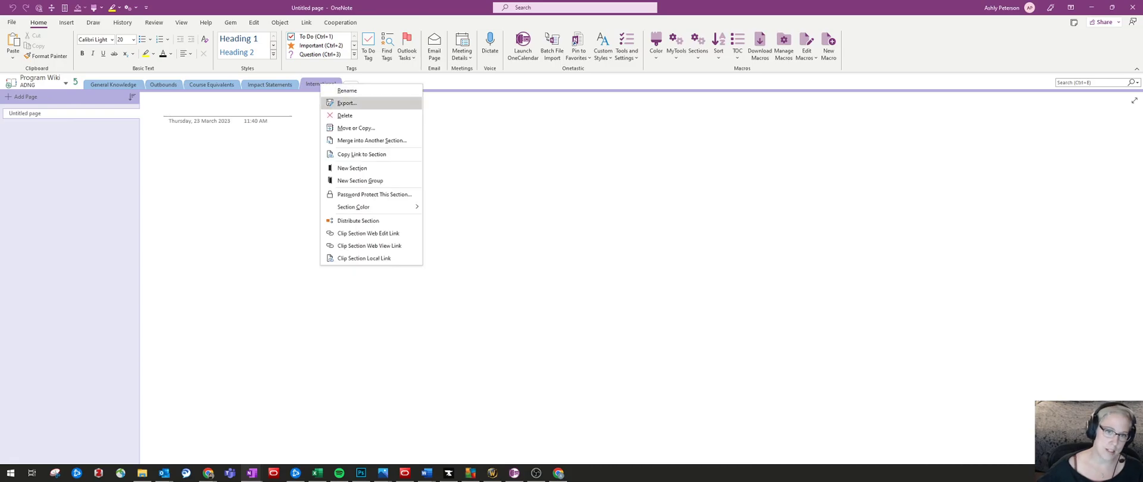
{"action": "left_click", "coordinate": [336, 104]}
{"action": "left_click", "coordinate": [556, 261]}
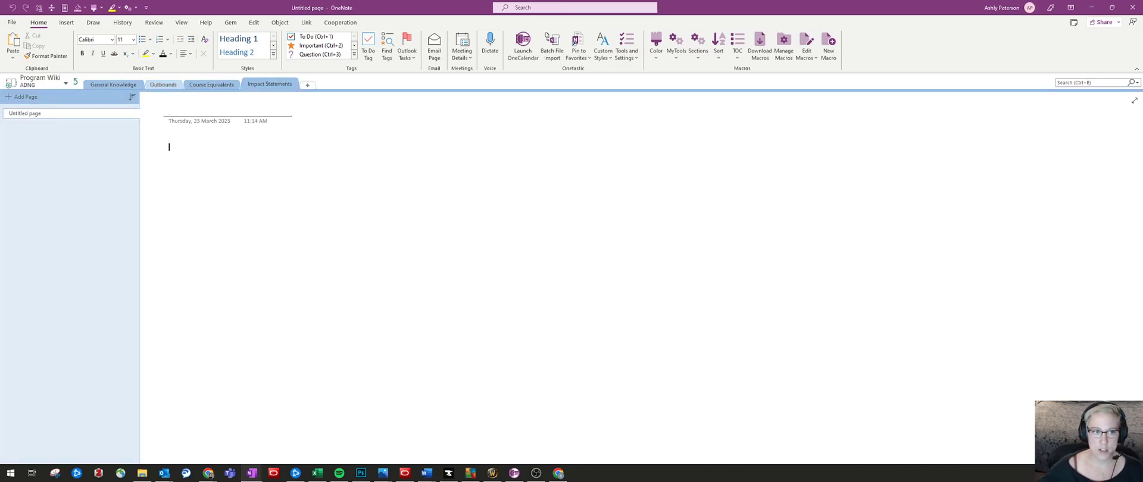
Step: Look through the General Knowledge, Outbounds, Course Equivalents and Impact Statements sections of ADNG
{"action": "left_click", "coordinate": [113, 84]}
{"action": "left_click", "coordinate": [163, 85]}
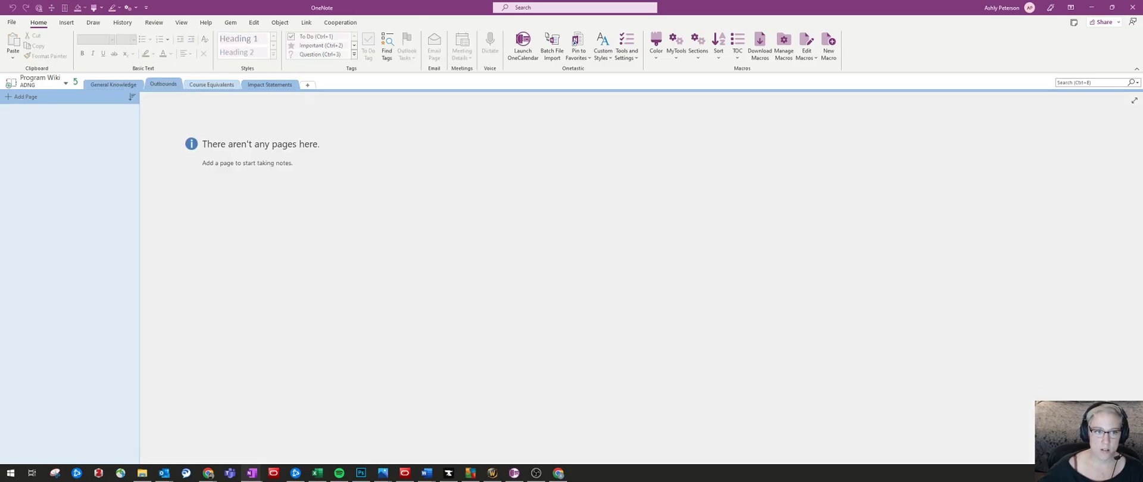
{"action": "left_click", "coordinate": [212, 85]}
{"action": "left_click", "coordinate": [270, 85]}
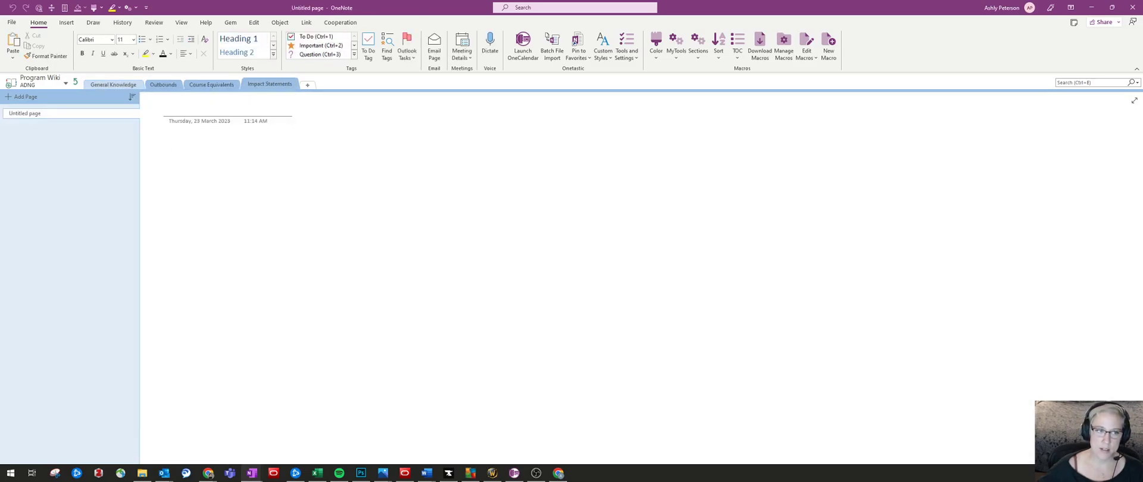
Step: Create two new sections with default names after Impact Statements in the ADNG group
{"action": "key", "text": "ctrl+t"}
{"action": "key", "text": "ctrl+t"}
{"action": "key", "text": "Return"}
Step: Delete both new default-named sections from the ADNG group, moving them to Deleted Notes
{"action": "right_click", "coordinate": [312, 85]}
{"action": "left_click", "coordinate": [333, 114]}
{"action": "key", "text": "y"}
{"action": "right_click", "coordinate": [330, 81]}
{"action": "left_click", "coordinate": [354, 111]}
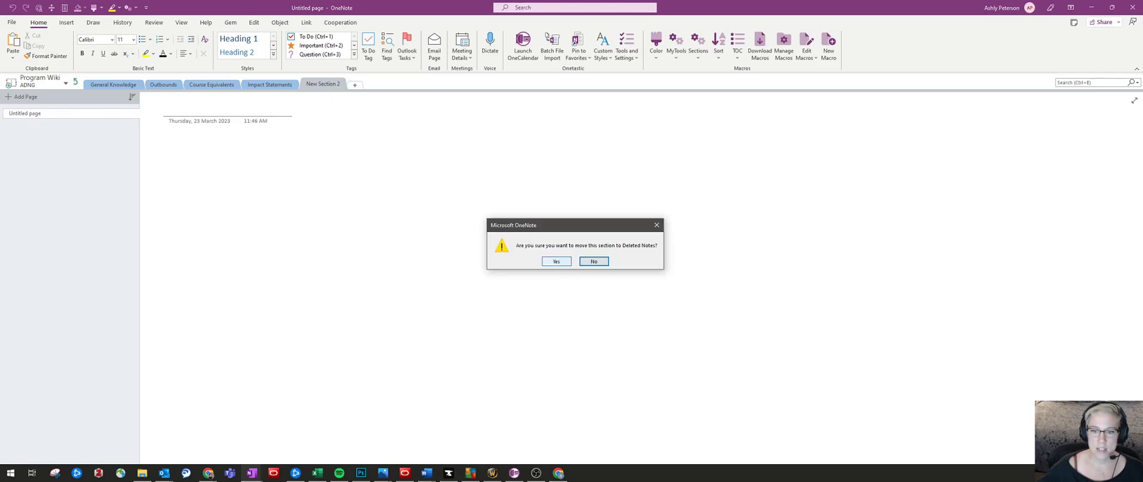
{"action": "left_click", "coordinate": [556, 261]}
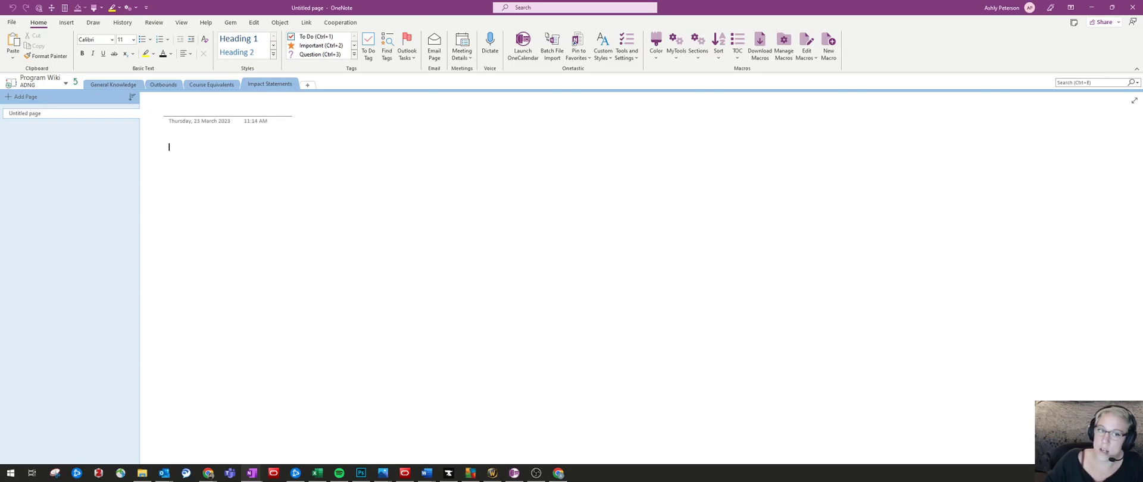
Step: View the section color choices for the Impact Statements section and dismiss them without choosing one
{"action": "right_click", "coordinate": [275, 85]}
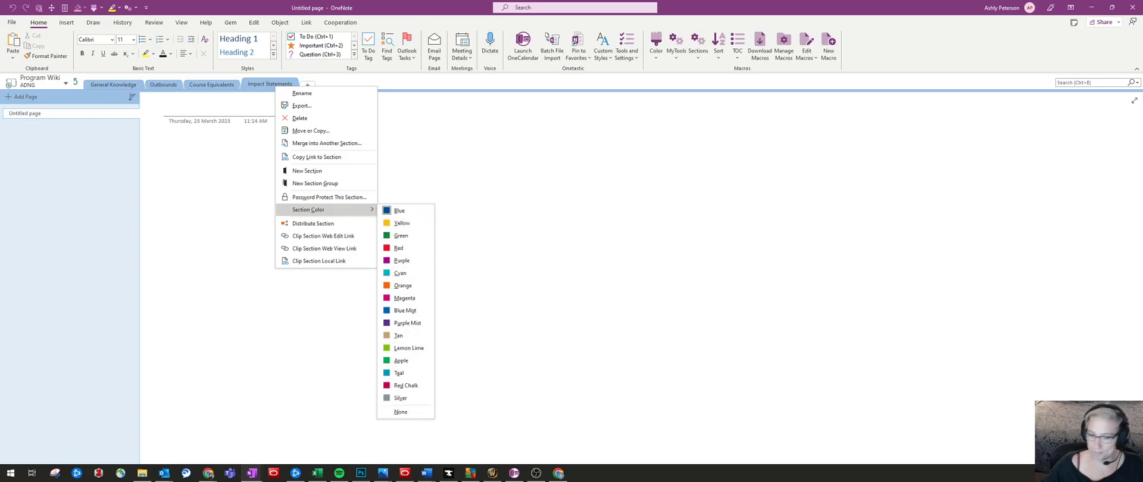
{"action": "key", "text": "Escape"}
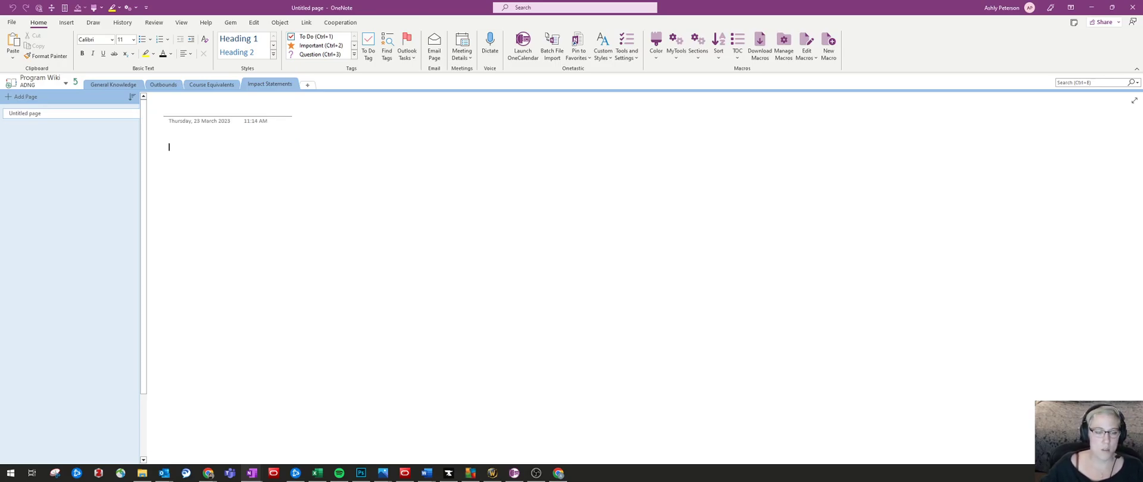
Step: Create a new section named Placements after Impact Statements in the ADNG group
{"action": "left_click", "coordinate": [113, 84]}
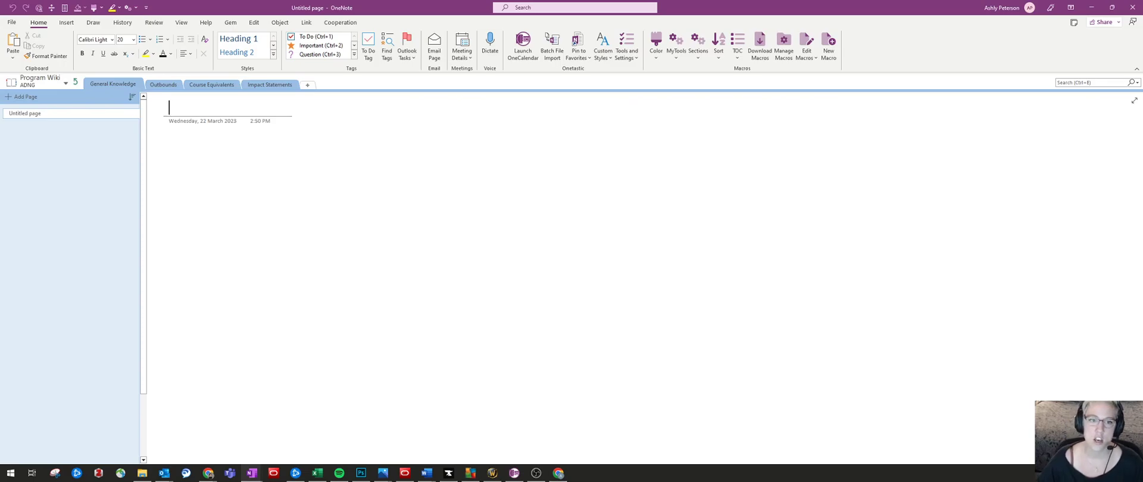
{"action": "key", "text": "ctrl+t"}
{"action": "type", "text": "Placements"}
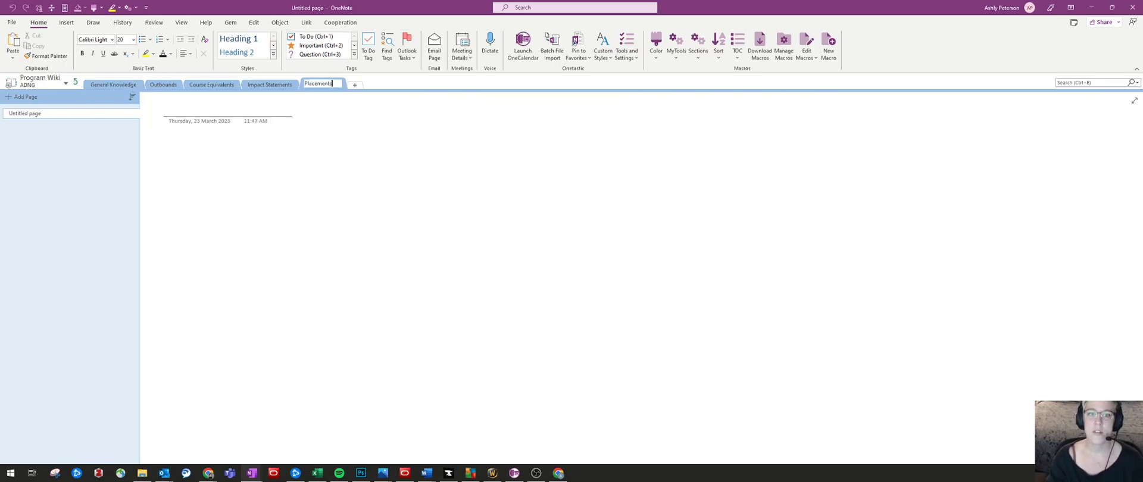
{"action": "key", "text": "Return"}
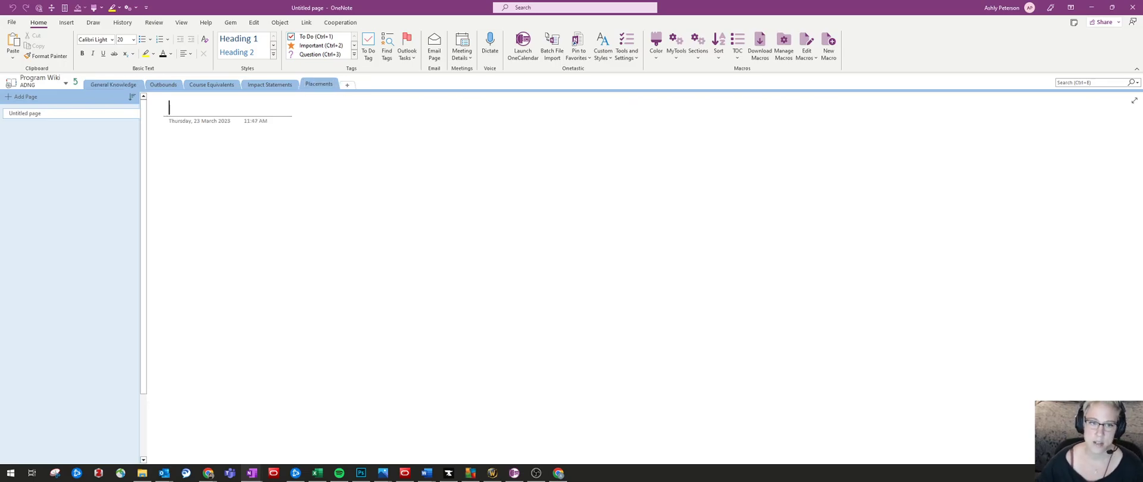
Step: Delete the Placements section, moving it to Deleted Notes
{"action": "right_click", "coordinate": [325, 84]}
{"action": "left_click", "coordinate": [349, 115]}
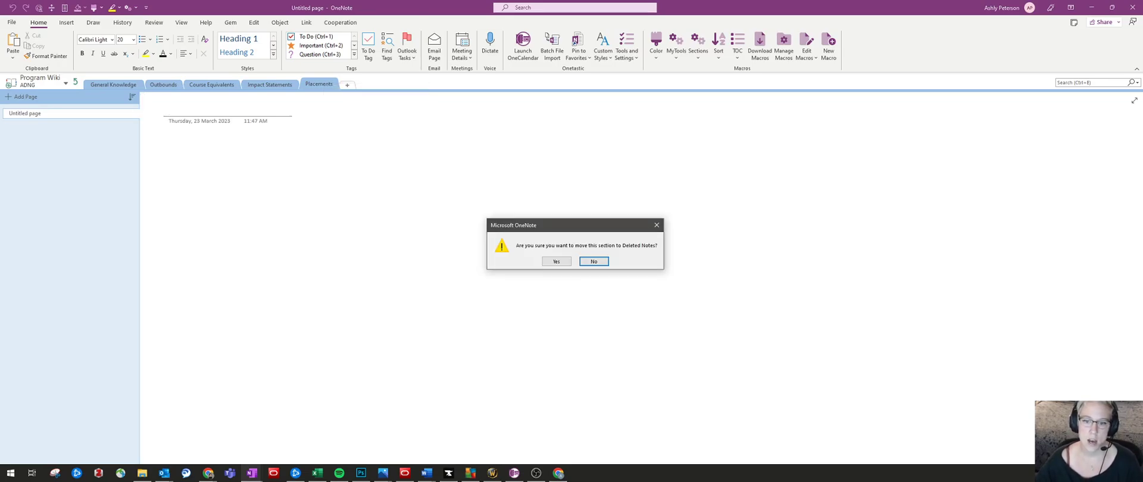
{"action": "left_click", "coordinate": [552, 260]}
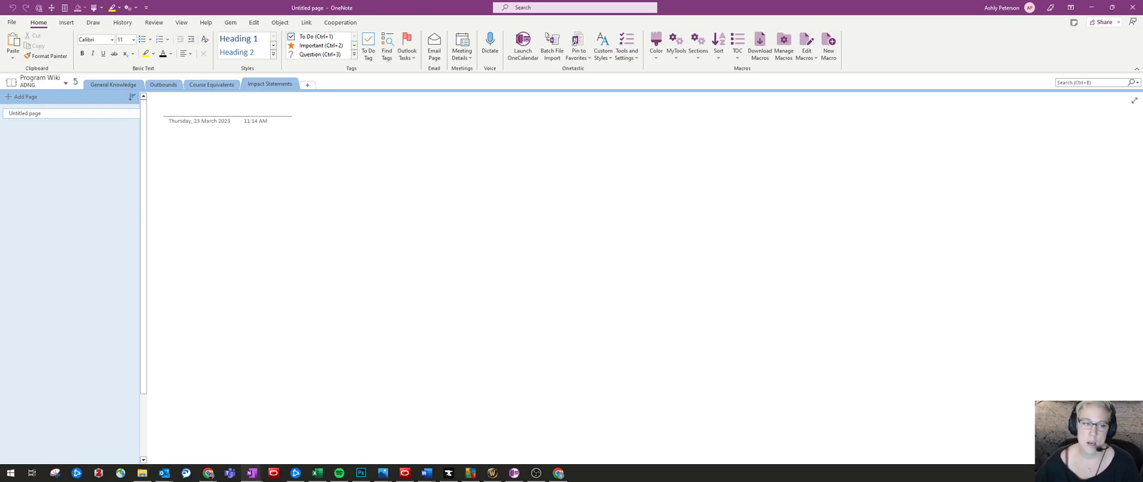
Step: Cut the untitled page from the ADNG General Knowledge section and try to paste it into the Outbounds section
{"action": "left_click", "coordinate": [113, 85]}
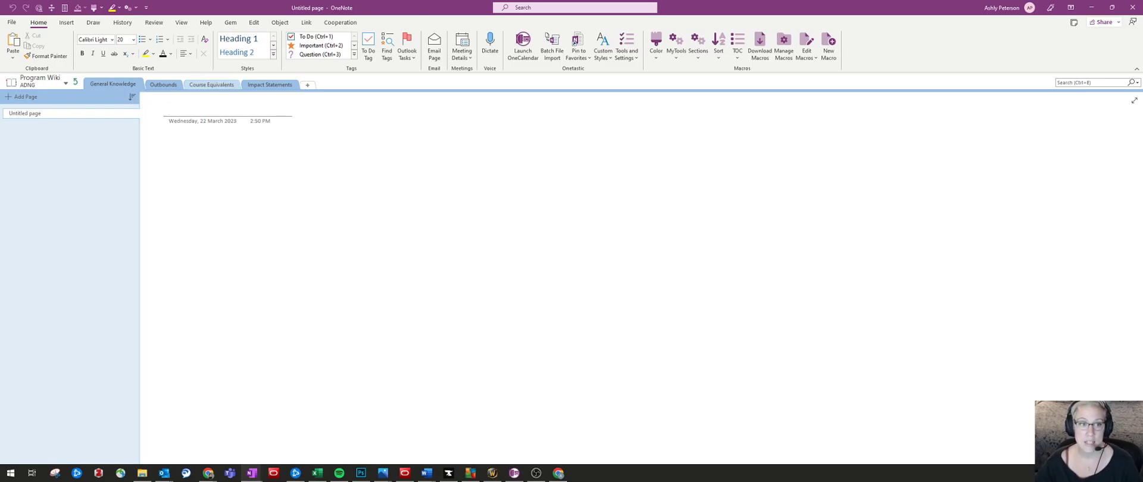
{"action": "right_click", "coordinate": [73, 113]}
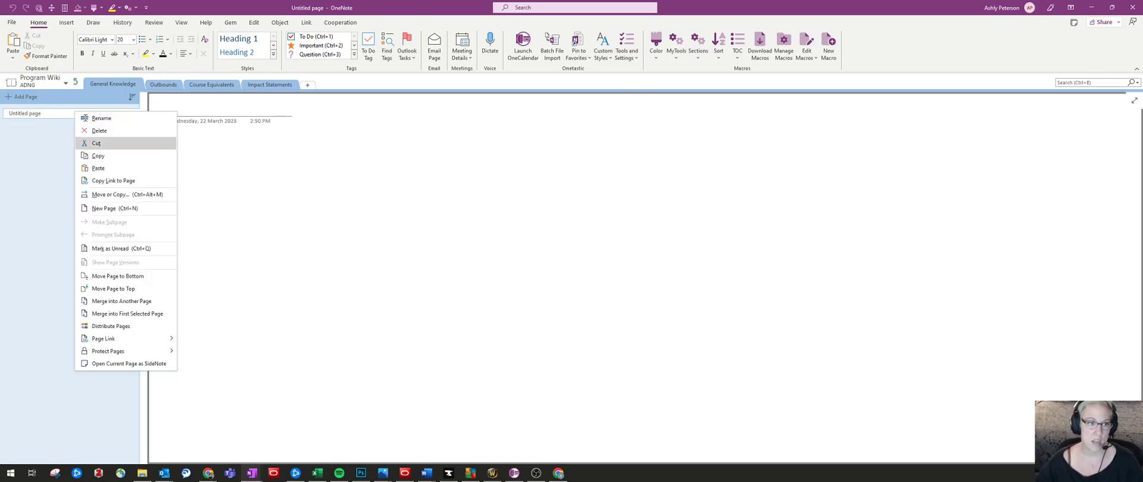
{"action": "left_click", "coordinate": [95, 143]}
{"action": "left_click", "coordinate": [163, 85]}
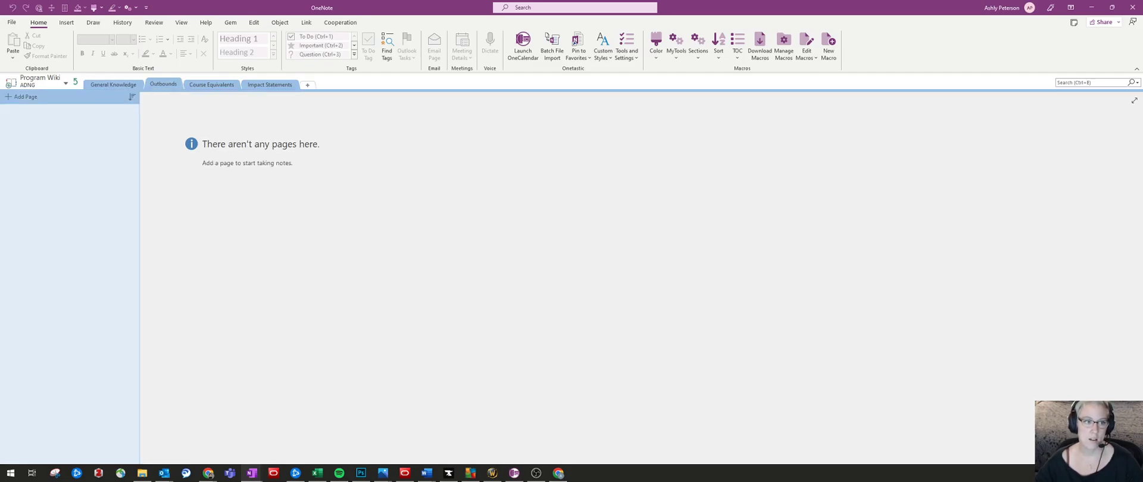
{"action": "right_click", "coordinate": [46, 115]}
Step: Add an untitled page and a page titled "a" to General Knowledge, with the sample text "sdfasdf" and "asdf" on page "a"
{"action": "left_click", "coordinate": [113, 84]}
{"action": "left_click", "coordinate": [26, 96]}
{"action": "right_click", "coordinate": [52, 113]}
{"action": "left_click", "coordinate": [92, 211]}
{"action": "type", "text": "a"}
{"action": "left_click", "coordinate": [170, 147]}
{"action": "type", "text": "sdfasdf"}
{"action": "left_click", "coordinate": [269, 227]}
{"action": "type", "text": "asdf"}
Step: Cut page "a" from the General Knowledge section
{"action": "right_click", "coordinate": [42, 122]}
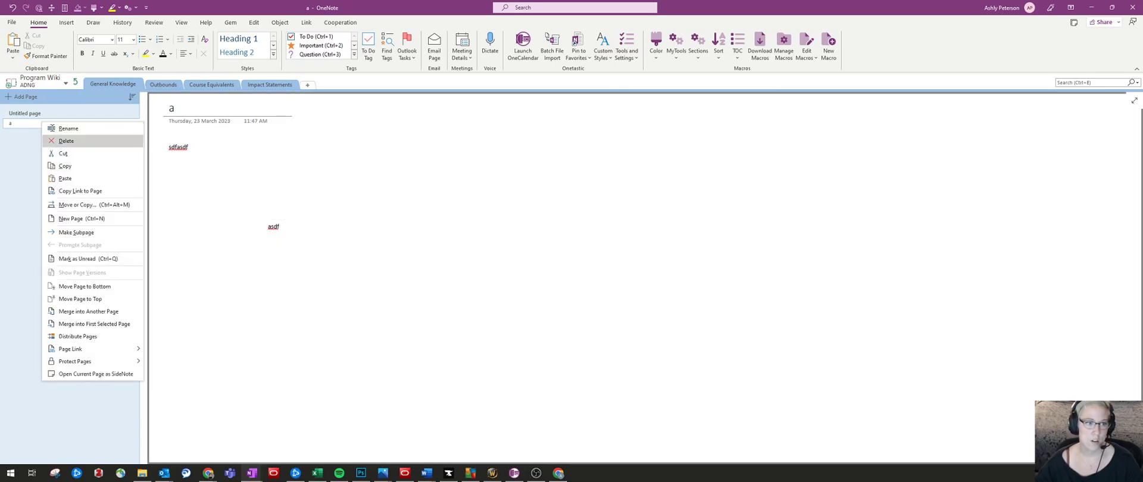
{"action": "left_click", "coordinate": [67, 141]}
{"action": "left_click", "coordinate": [41, 124]}
{"action": "left_click", "coordinate": [42, 124]}
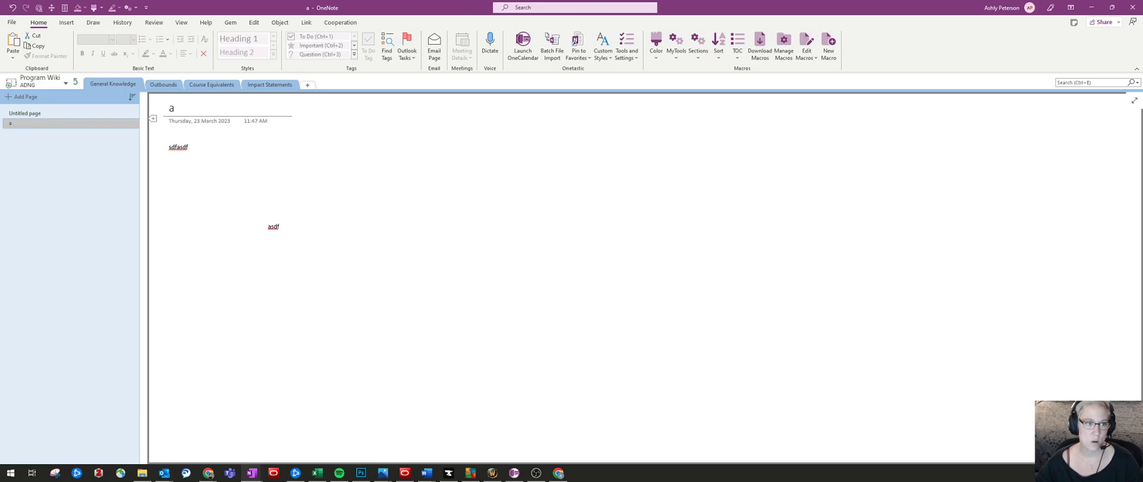
{"action": "right_click", "coordinate": [56, 122]}
{"action": "left_click", "coordinate": [67, 141]}
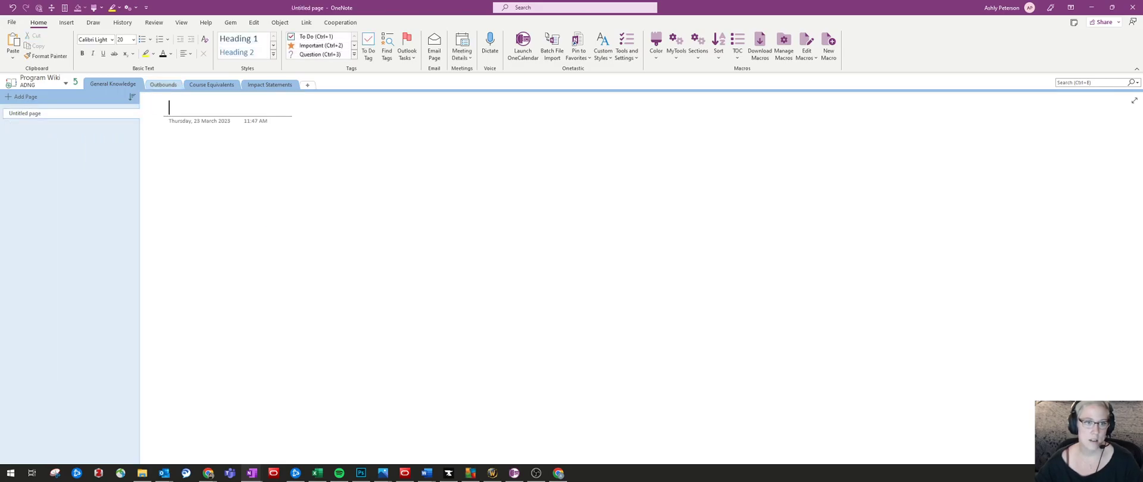
Step: Add a blank page to the Outbounds section and paste page "a" below it
{"action": "left_click", "coordinate": [164, 85]}
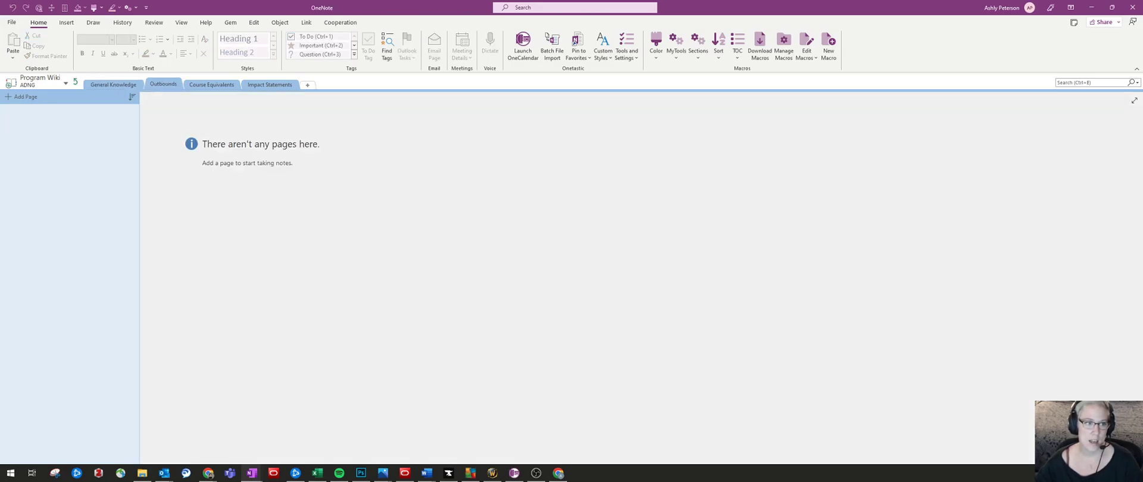
{"action": "left_click", "coordinate": [27, 97]}
{"action": "right_click", "coordinate": [37, 113]}
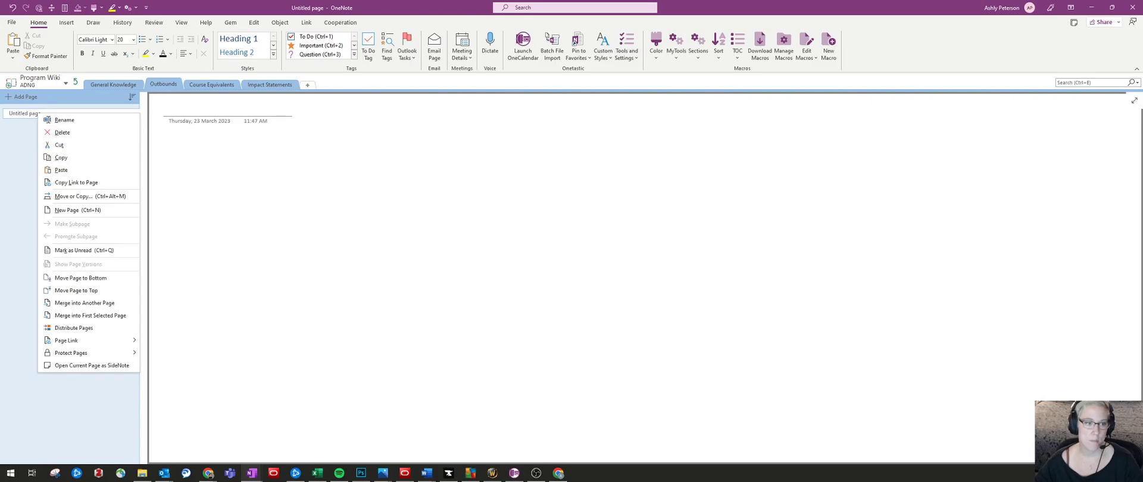
{"action": "left_click", "coordinate": [206, 109]}
{"action": "right_click", "coordinate": [44, 114]}
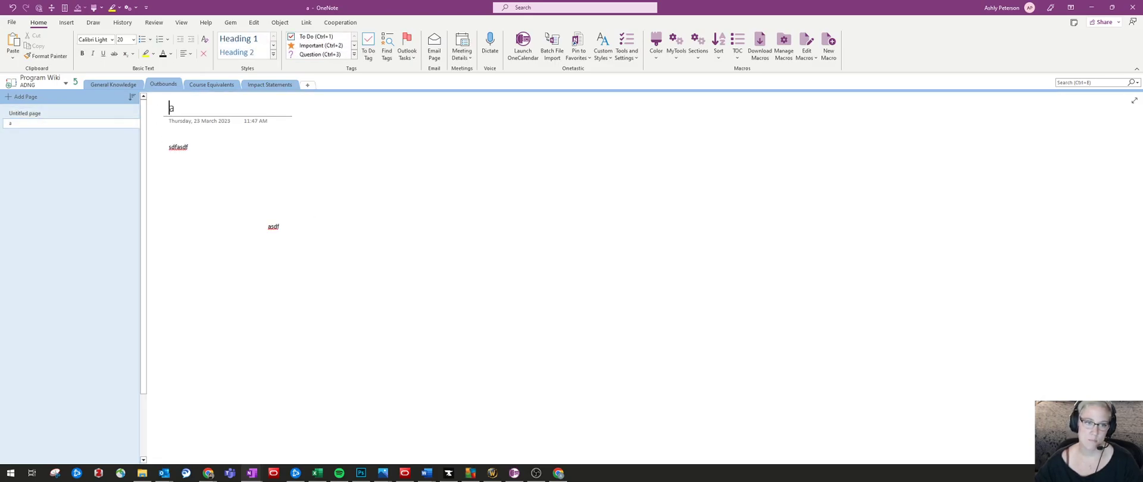
Step: Look through the notebooks and sections offered as destinations for moving or copying page "a", and cancel without choosing one
{"action": "right_click", "coordinate": [93, 123]}
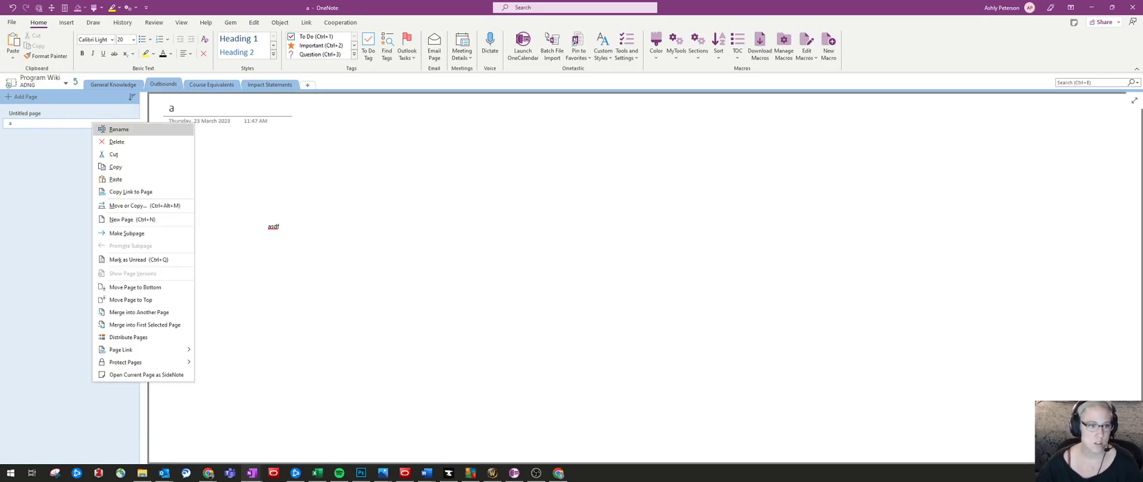
{"action": "left_click", "coordinate": [128, 205]}
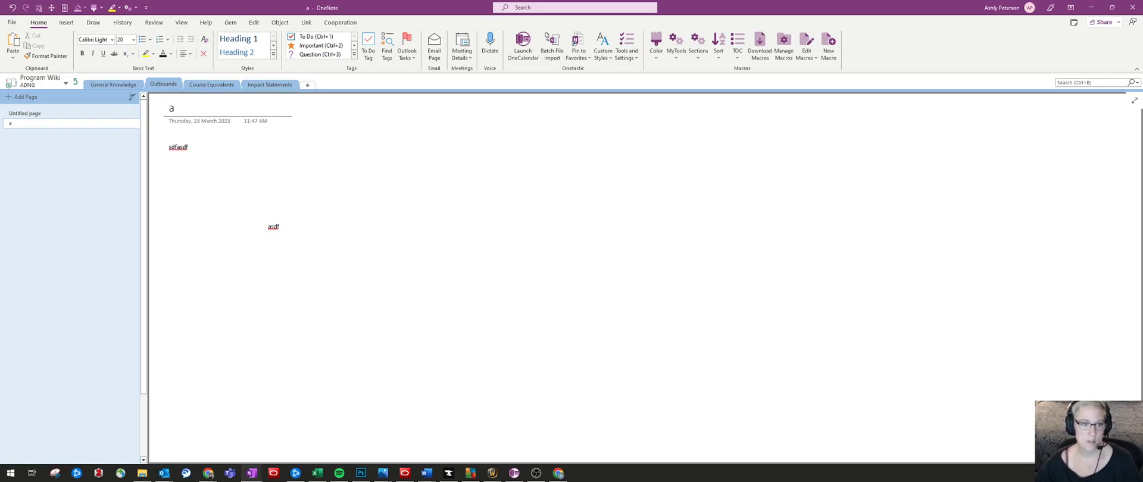
{"action": "scroll", "coordinate": [672, 241], "scroll_direction": "down", "scroll_amount": 6}
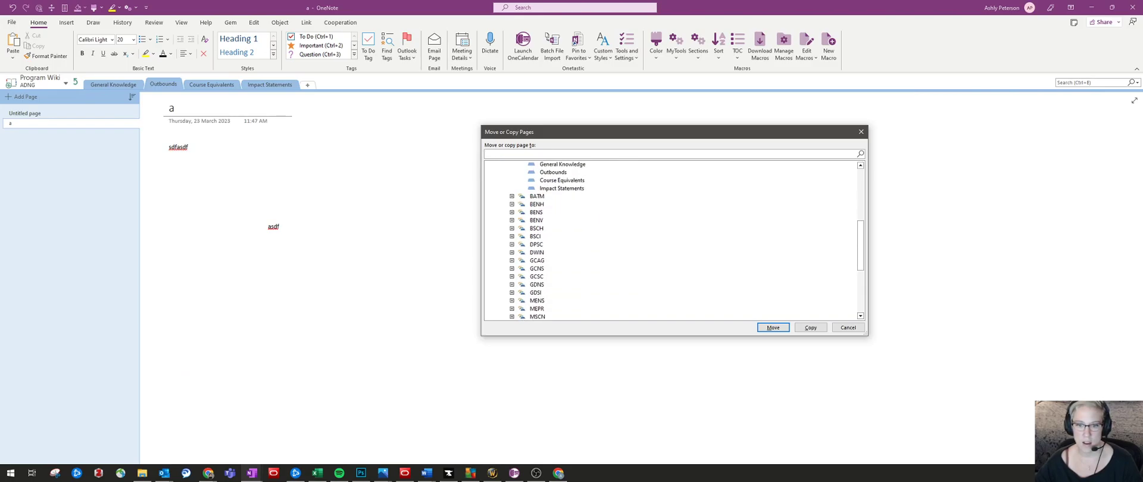
{"action": "scroll", "coordinate": [672, 241], "scroll_direction": "up", "scroll_amount": 8}
{"action": "scroll", "coordinate": [672, 241], "scroll_direction": "down", "scroll_amount": 1}
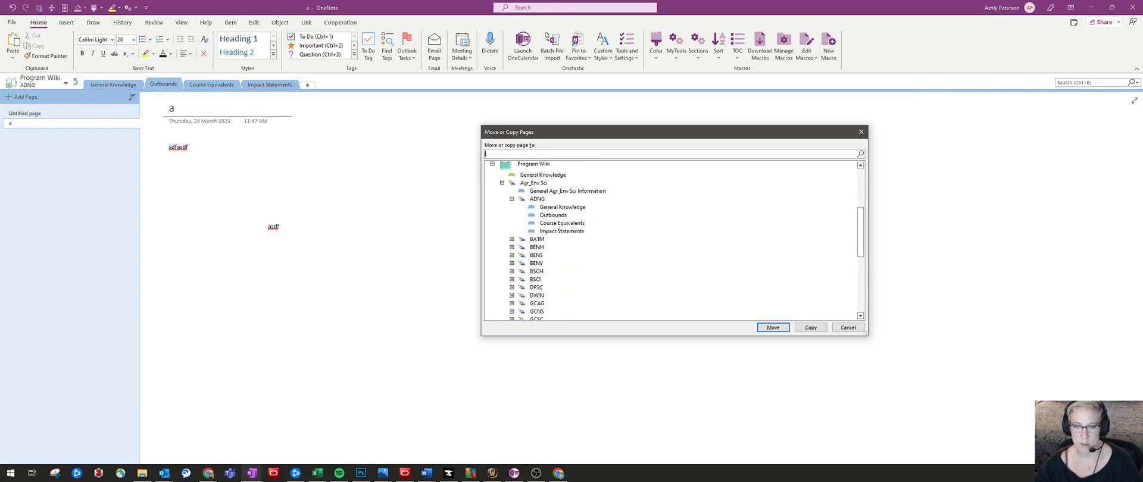
{"action": "scroll", "coordinate": [671, 241], "scroll_direction": "down", "scroll_amount": 3}
{"action": "scroll", "coordinate": [672, 241], "scroll_direction": "up", "scroll_amount": 8}
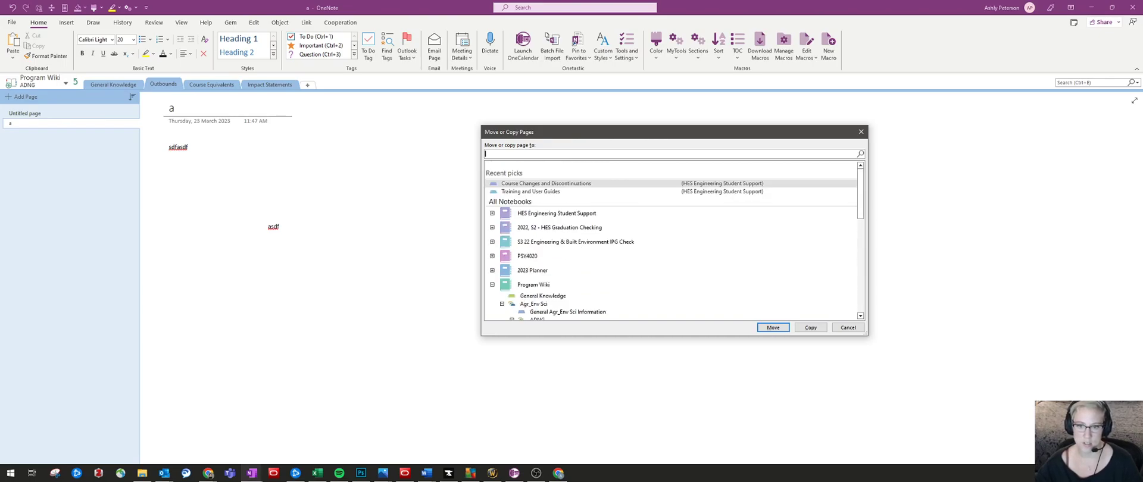
{"action": "left_click", "coordinate": [848, 327]}
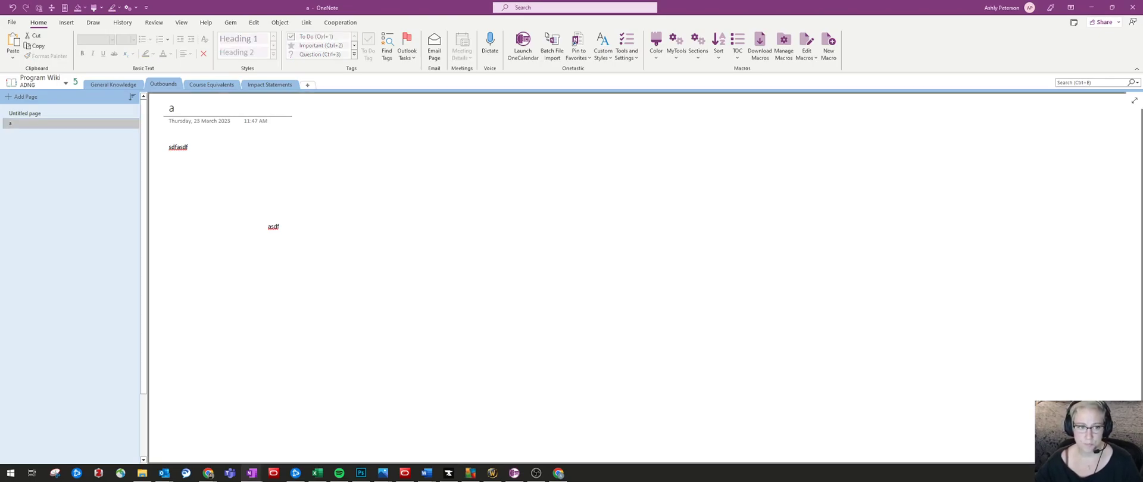
Step: Cut page "a" from Outbounds and paste it into the General Knowledge section
{"action": "right_click", "coordinate": [15, 123]}
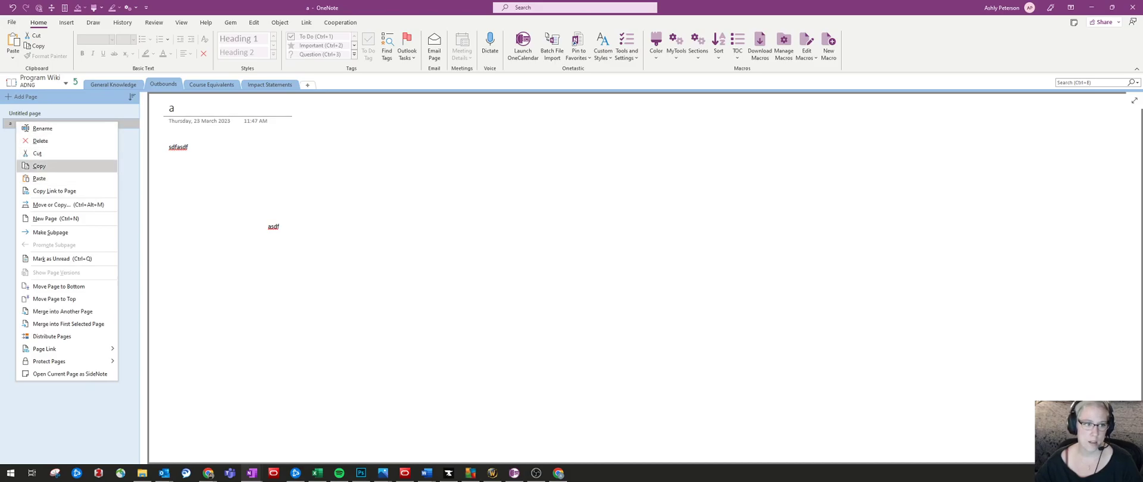
{"action": "left_click", "coordinate": [39, 165]}
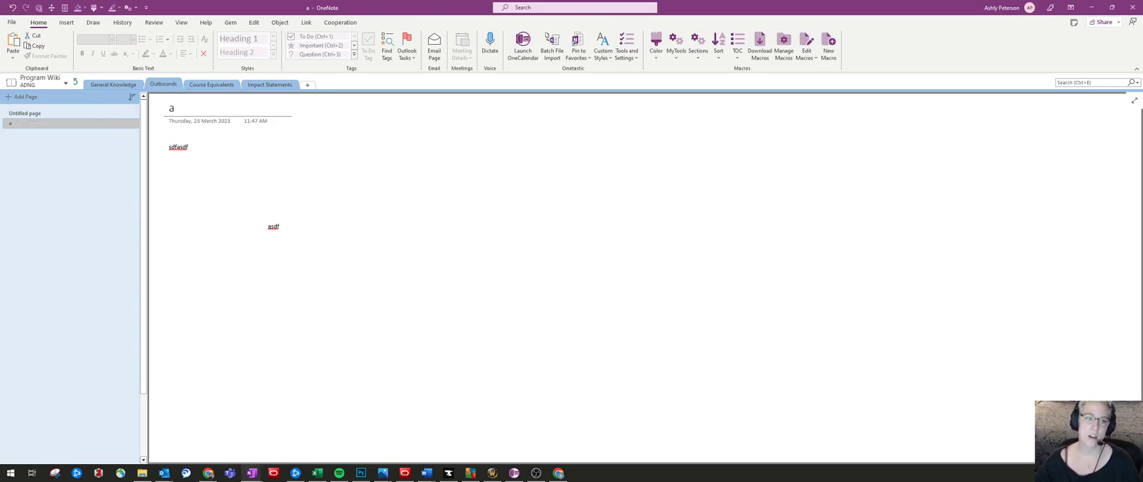
{"action": "right_click", "coordinate": [35, 123]}
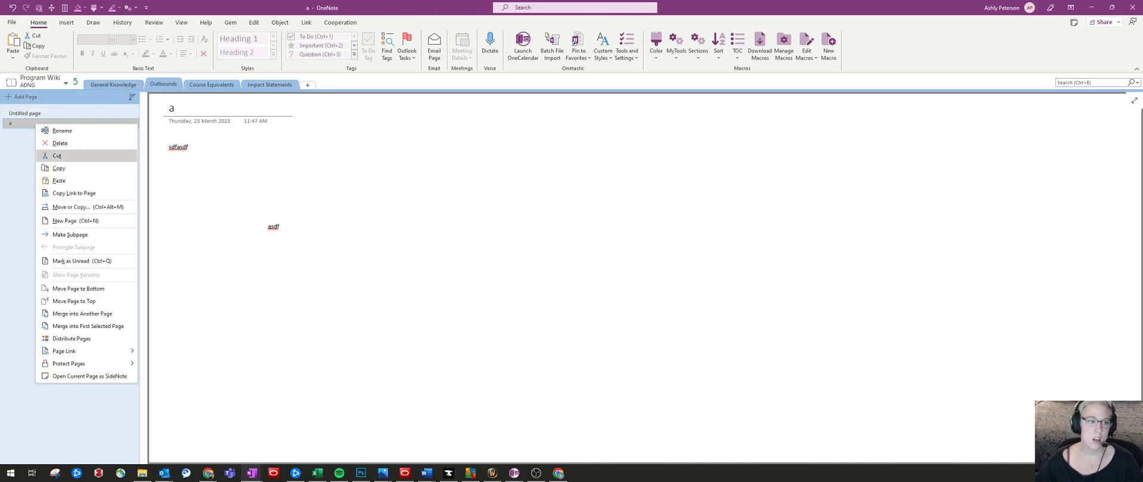
{"action": "left_click", "coordinate": [57, 156]}
{"action": "left_click", "coordinate": [113, 84]}
{"action": "right_click", "coordinate": [32, 130]}
{"action": "left_click", "coordinate": [54, 150]}
Step: Move page "a" from General Knowledge back to the Outbounds section by cutting and pasting it
{"action": "right_click", "coordinate": [53, 123]}
{"action": "left_click", "coordinate": [72, 143]}
{"action": "left_click", "coordinate": [32, 123], "text": "shift"}
{"action": "right_click", "coordinate": [32, 123]}
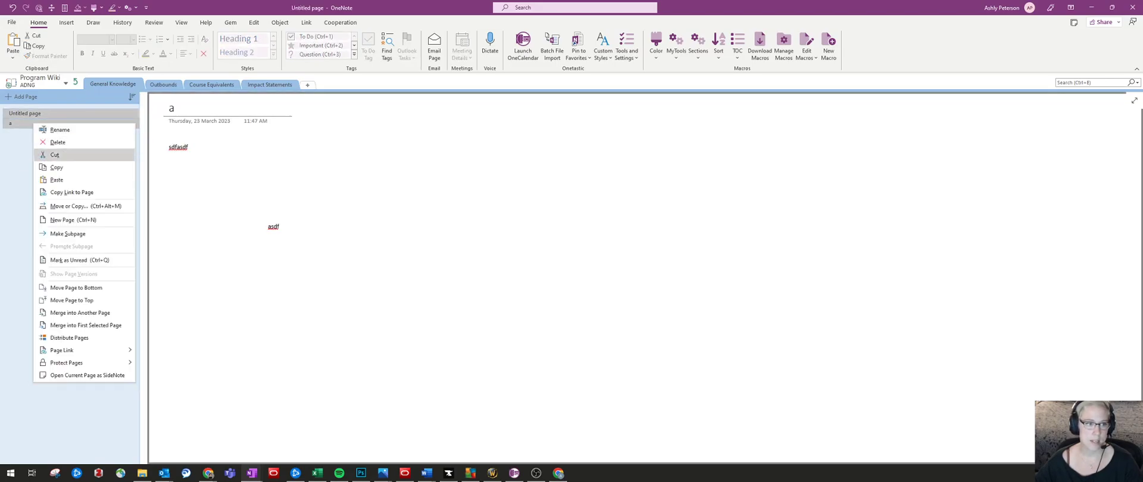
{"action": "left_click", "coordinate": [55, 155]}
{"action": "left_click", "coordinate": [163, 85]}
{"action": "left_click", "coordinate": [52, 124]}
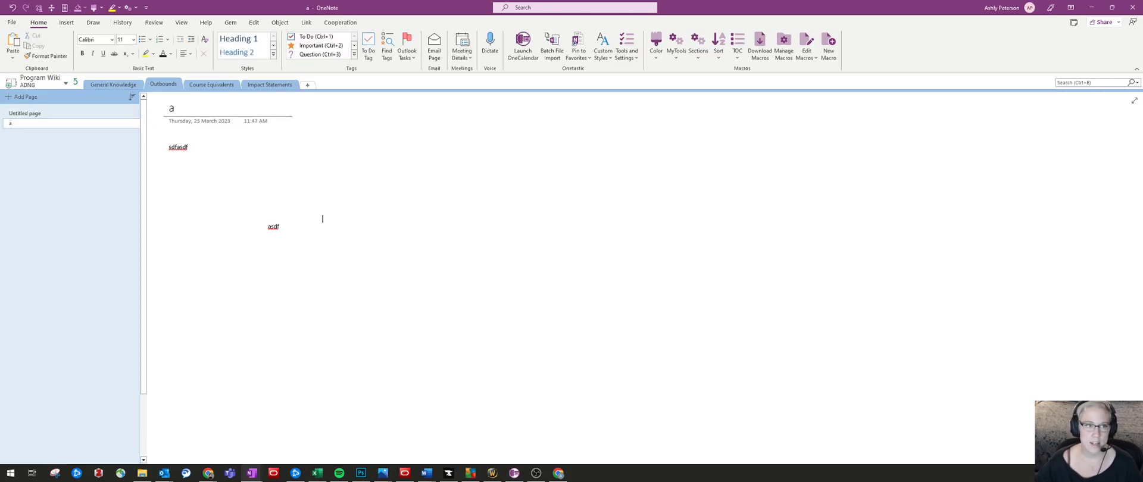
Step: Delete page "a" from the Outbounds section
{"action": "right_click", "coordinate": [55, 124]}
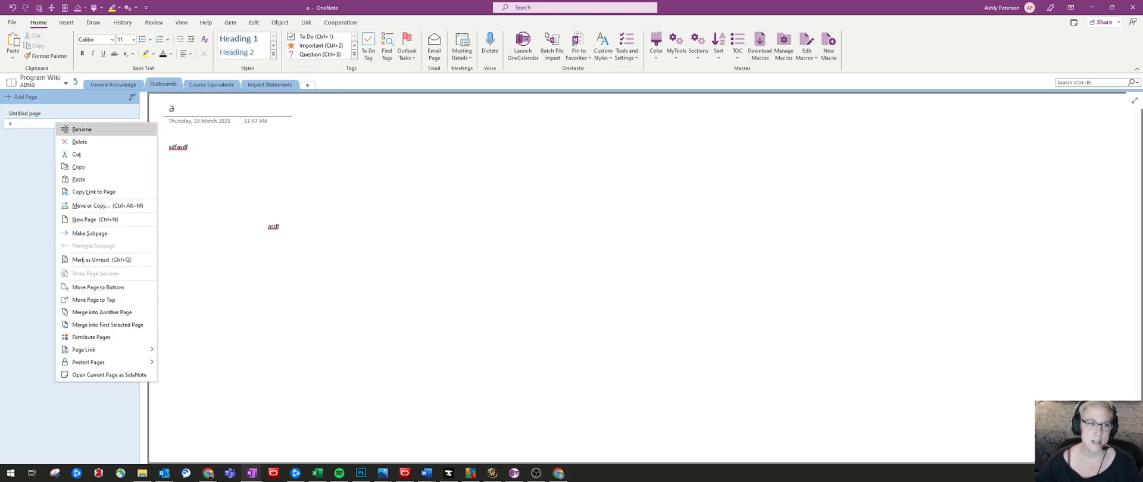
{"action": "left_click", "coordinate": [79, 142]}
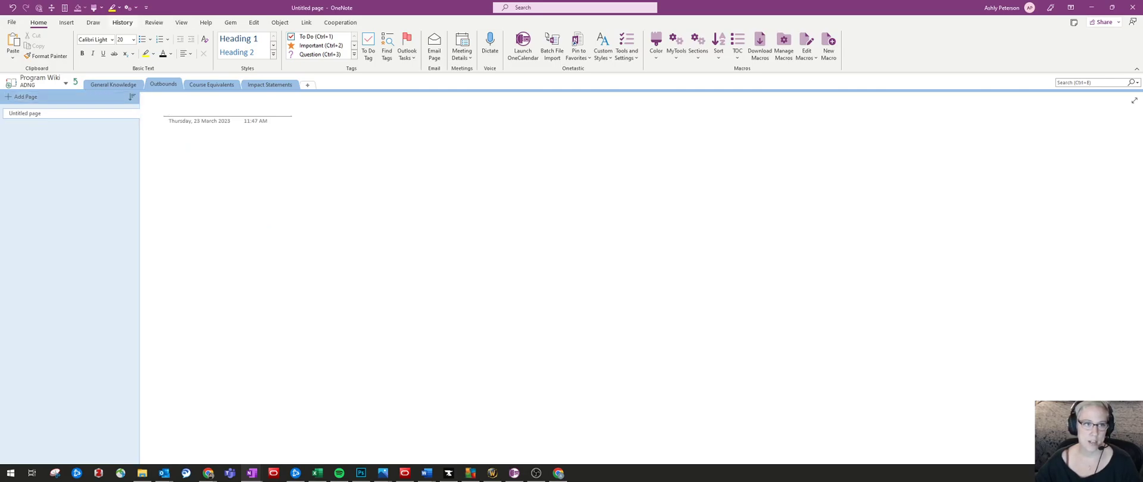
Step: Open the recycle bin of the Program Wiki notebook to show its deleted pages and sections
{"action": "left_click", "coordinate": [153, 22]}
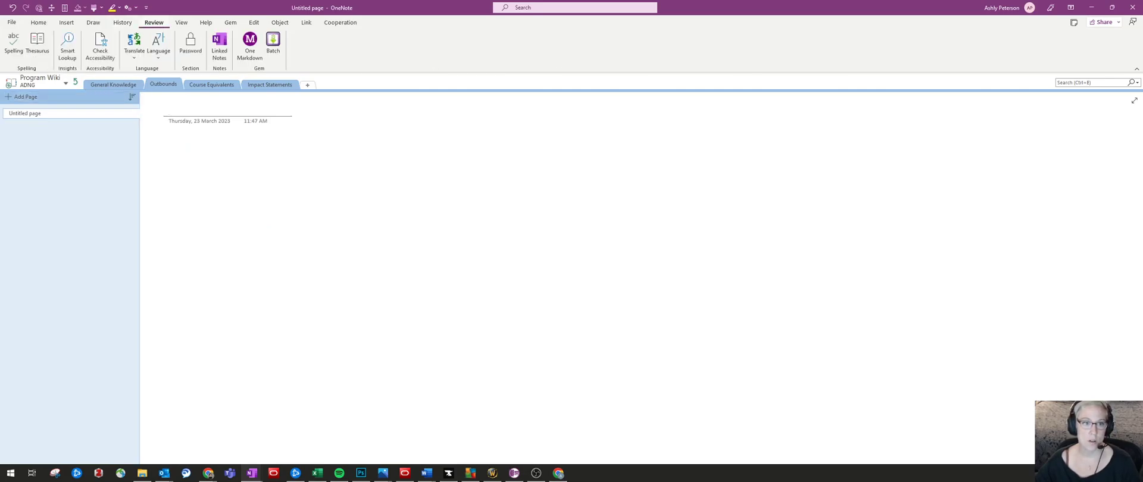
{"action": "left_click", "coordinate": [181, 22]}
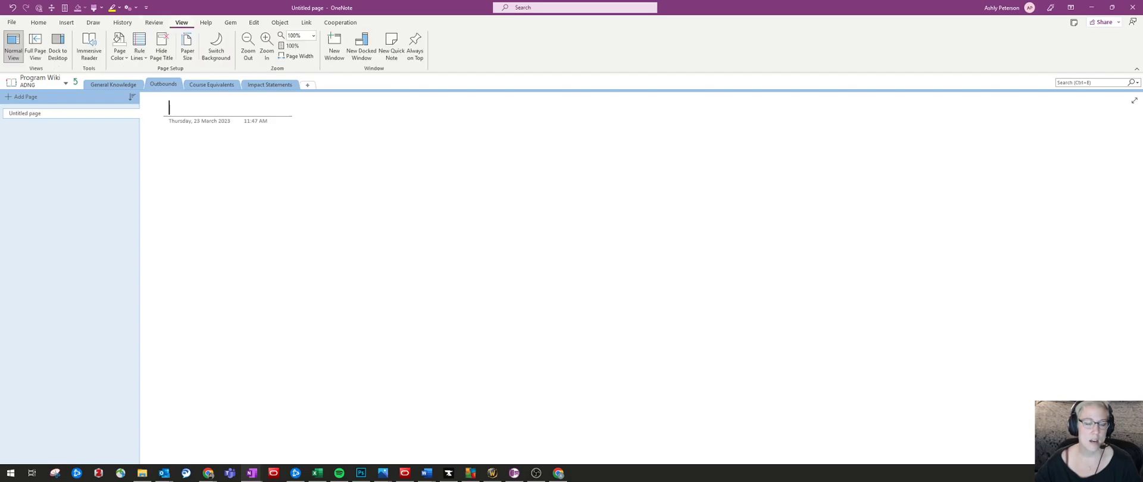
{"action": "left_click", "coordinate": [122, 22]}
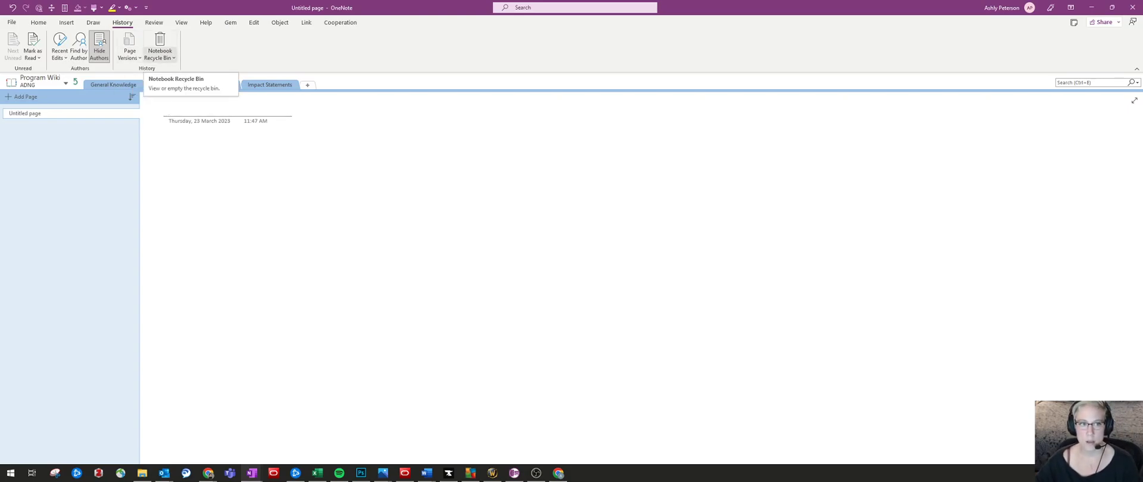
{"action": "left_click", "coordinate": [159, 54]}
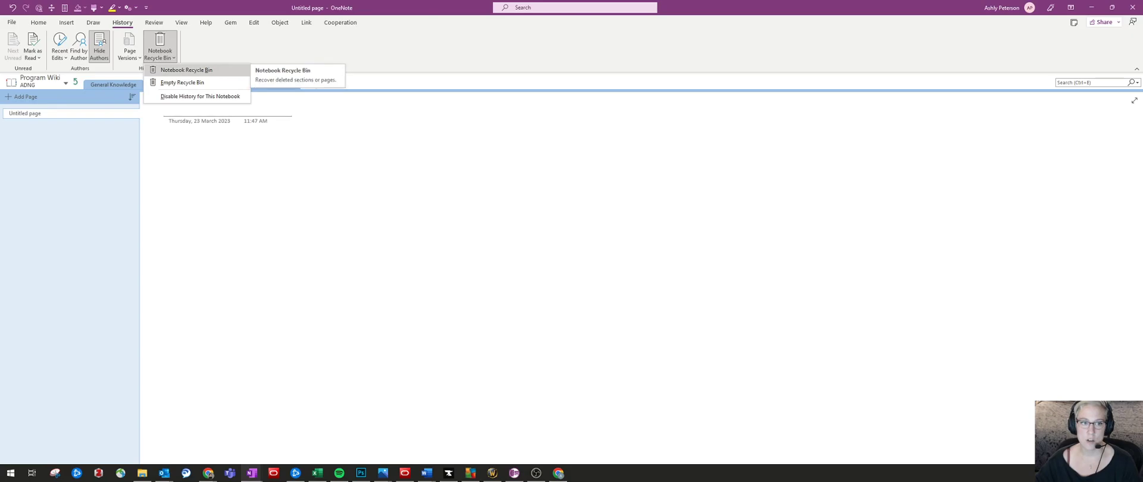
{"action": "left_click", "coordinate": [187, 70]}
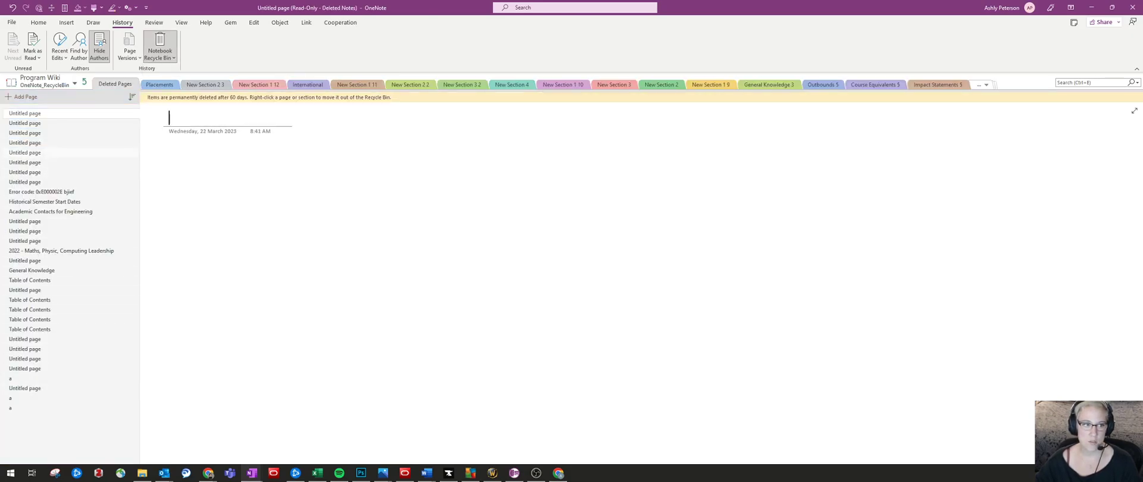
Step: Copy the last deleted page "a" from the recycle bin's Deleted Pages section
{"action": "left_click", "coordinate": [36, 408]}
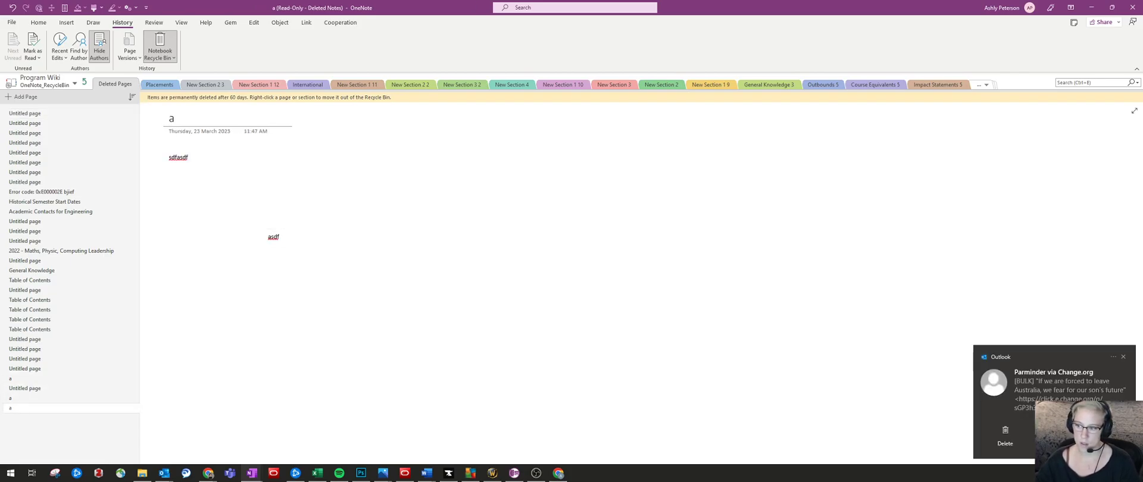
{"action": "right_click", "coordinate": [47, 407]}
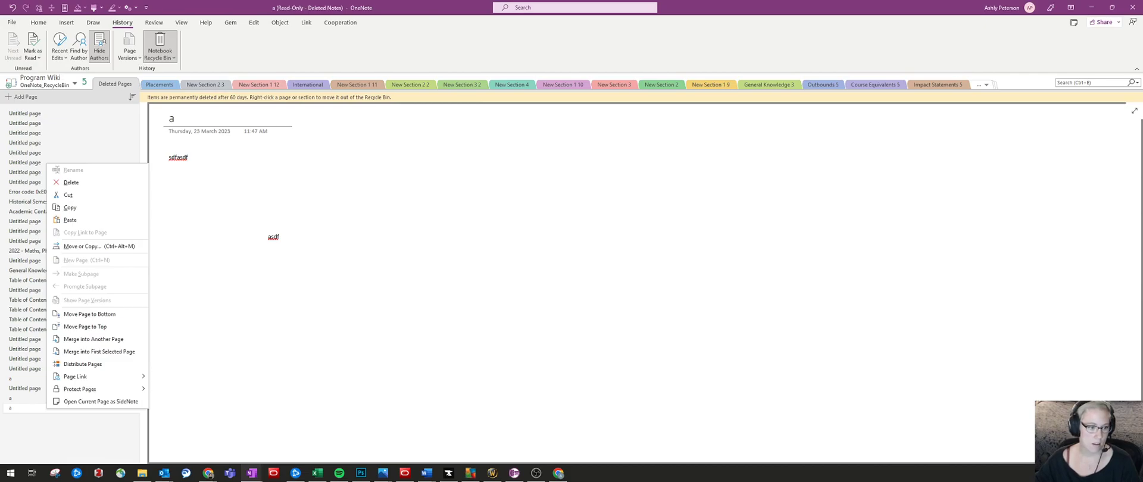
{"action": "left_click", "coordinate": [36, 408]}
{"action": "left_click", "coordinate": [35, 408]}
{"action": "right_click", "coordinate": [27, 408]}
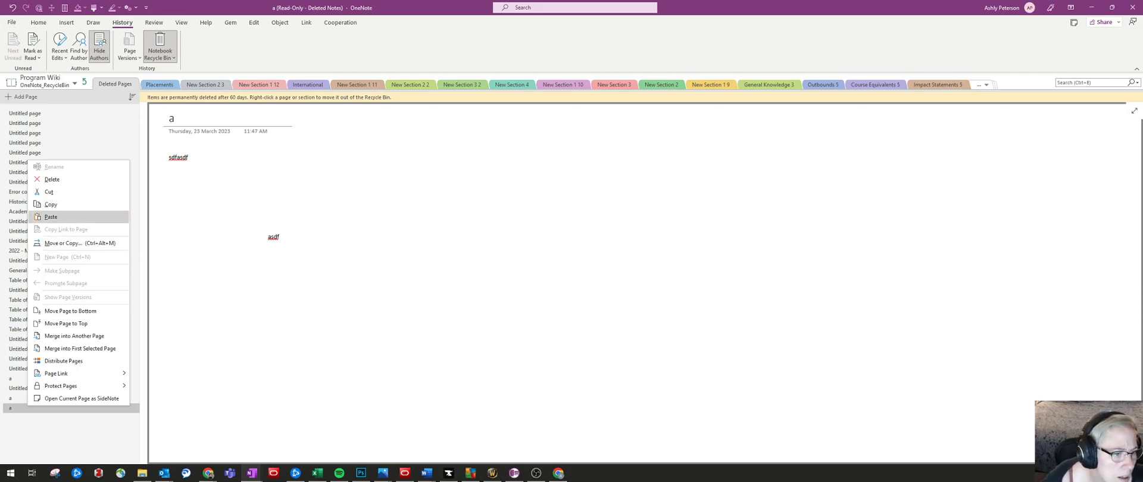
{"action": "mouse_move", "coordinate": [66, 386]}
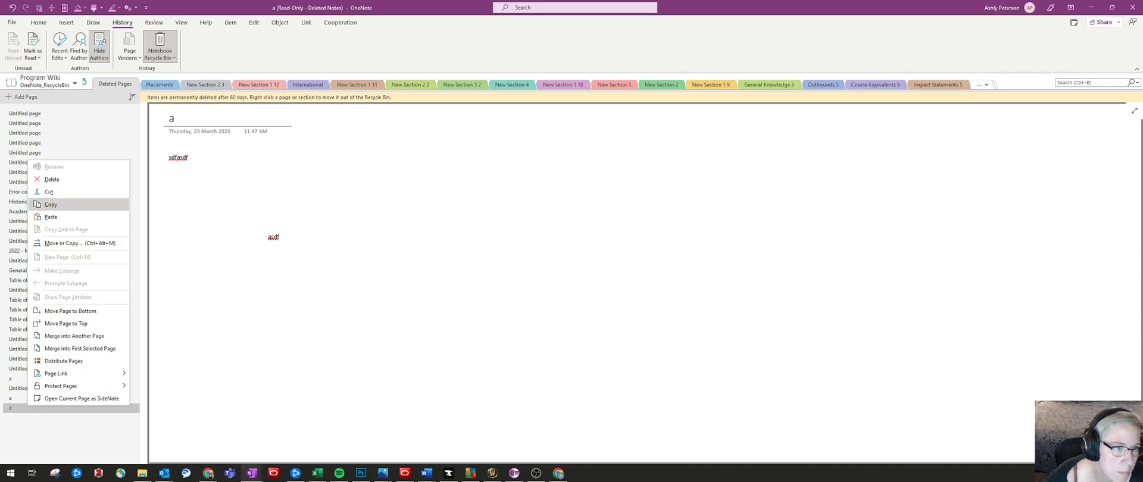
{"action": "left_click", "coordinate": [51, 204]}
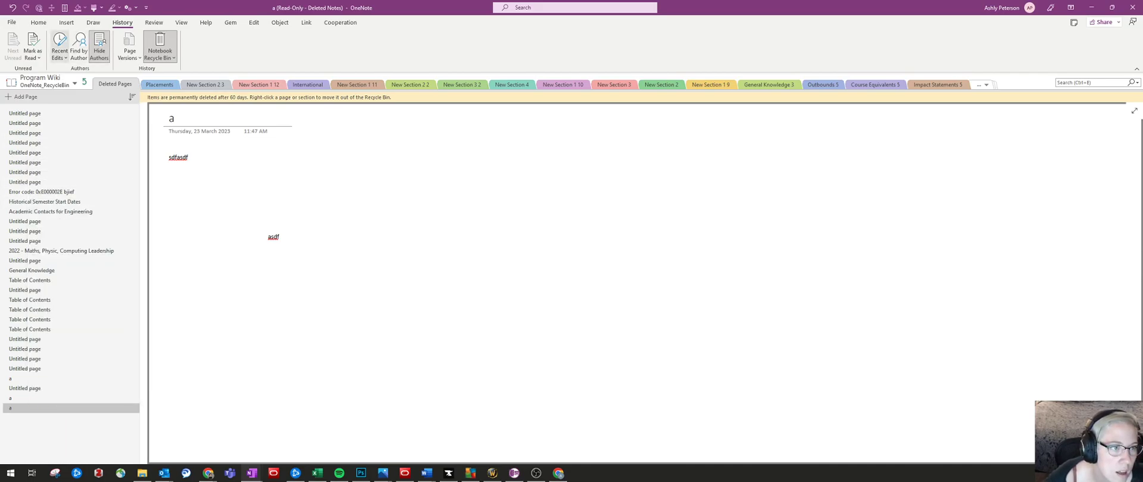
Step: Search the notebook for changes by author and check the available page version and recent edits options
{"action": "left_click", "coordinate": [59, 48]}
{"action": "left_click", "coordinate": [130, 53]}
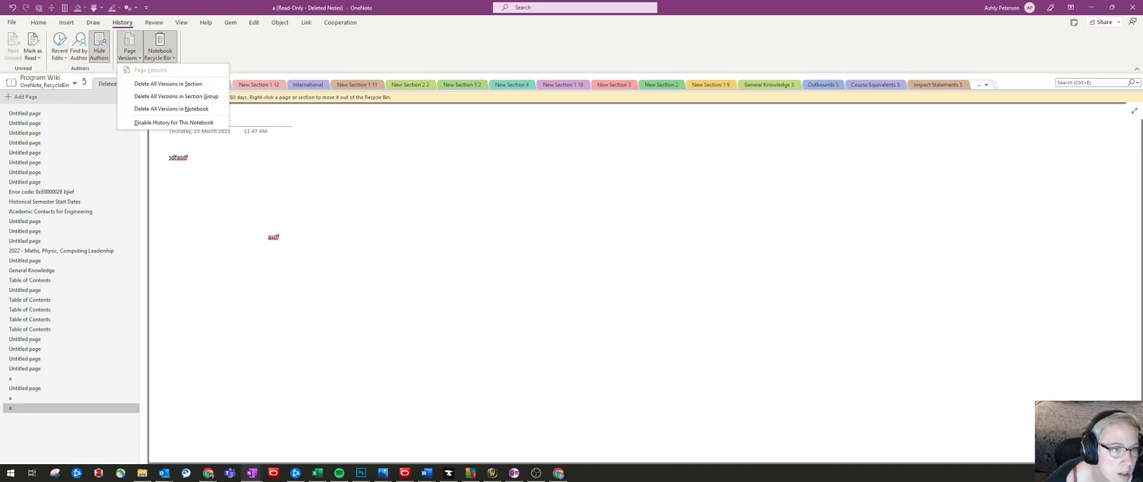
{"action": "left_click", "coordinate": [129, 54]}
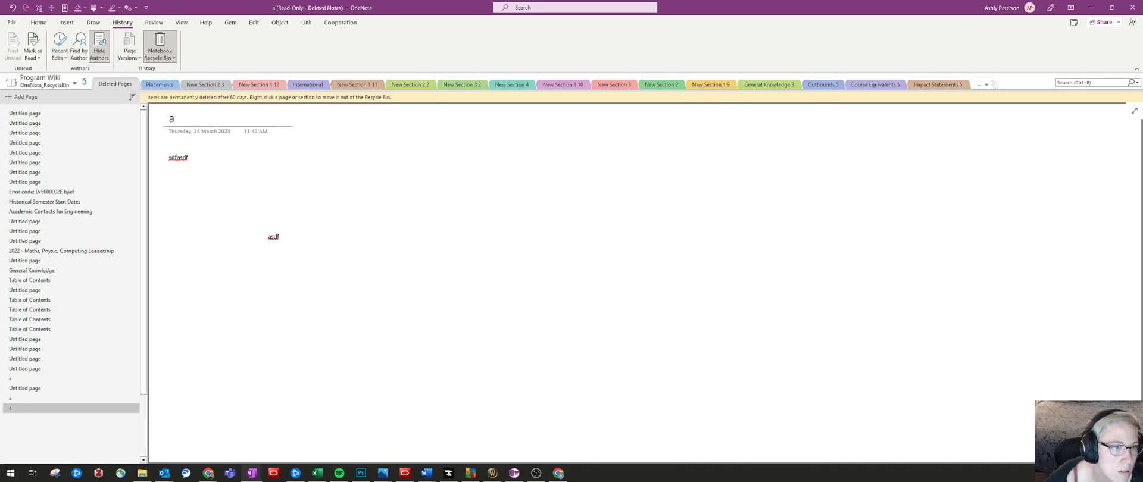
{"action": "left_click", "coordinate": [79, 47]}
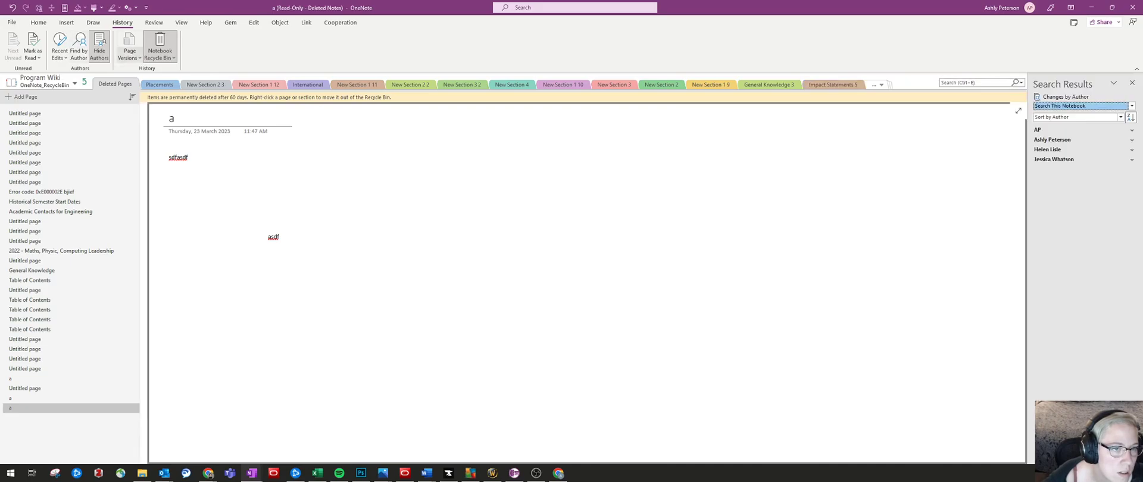
{"action": "left_click", "coordinate": [129, 52]}
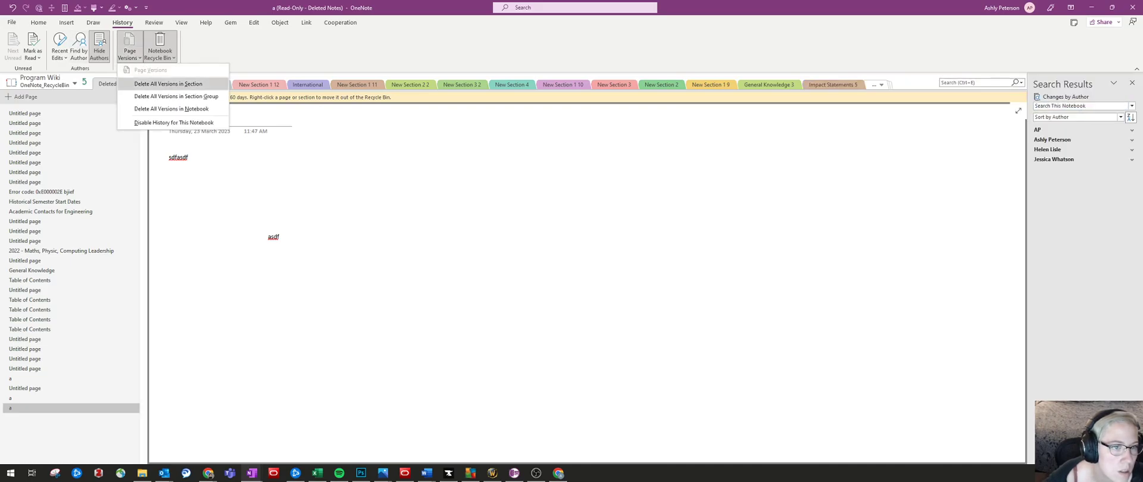
{"action": "left_click", "coordinate": [60, 52]}
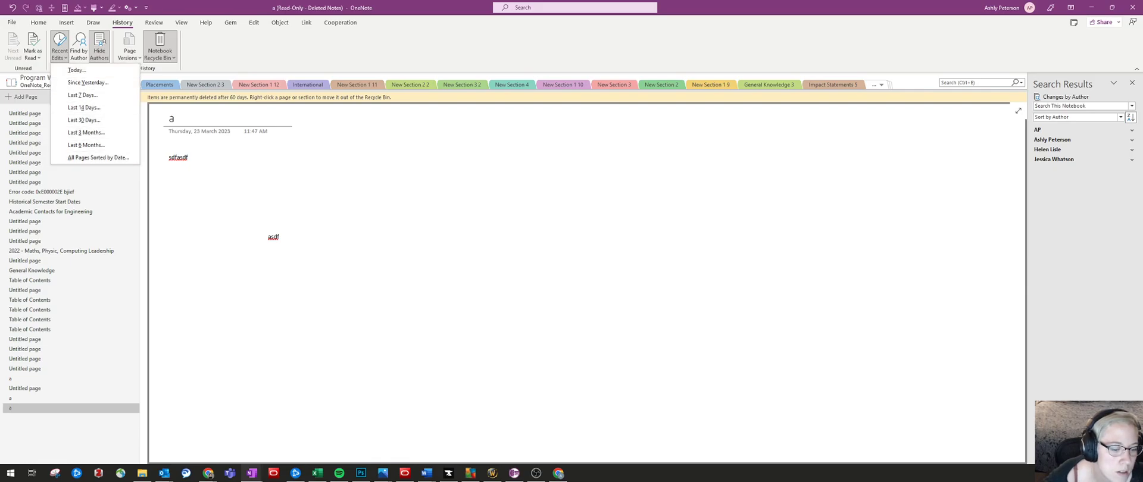
{"action": "left_click", "coordinate": [358, 209]}
Step: Recover the deleted page "a" by copying it again and pasting it below the untitled page in the ADNG Outbounds section
{"action": "right_click", "coordinate": [22, 408]}
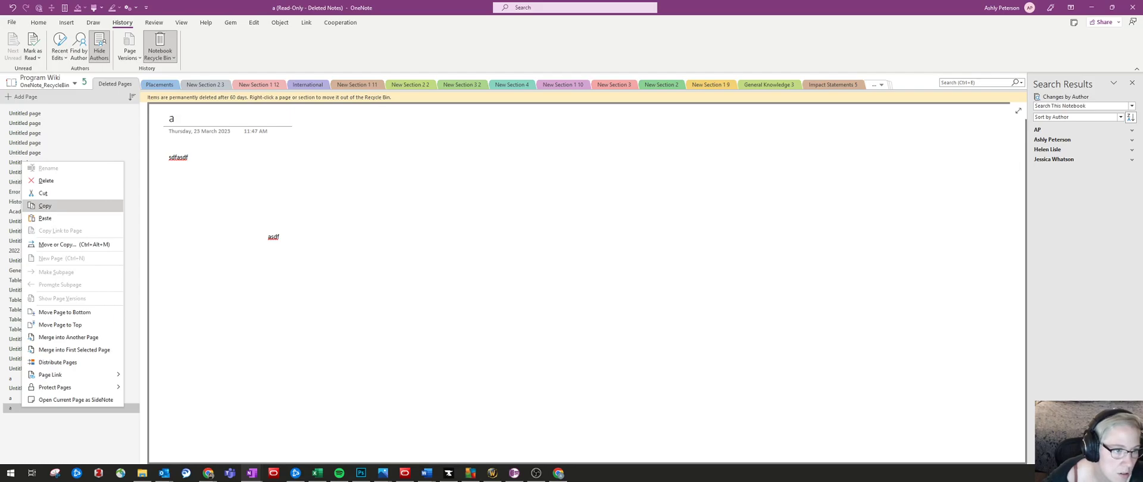
{"action": "left_click", "coordinate": [45, 206]}
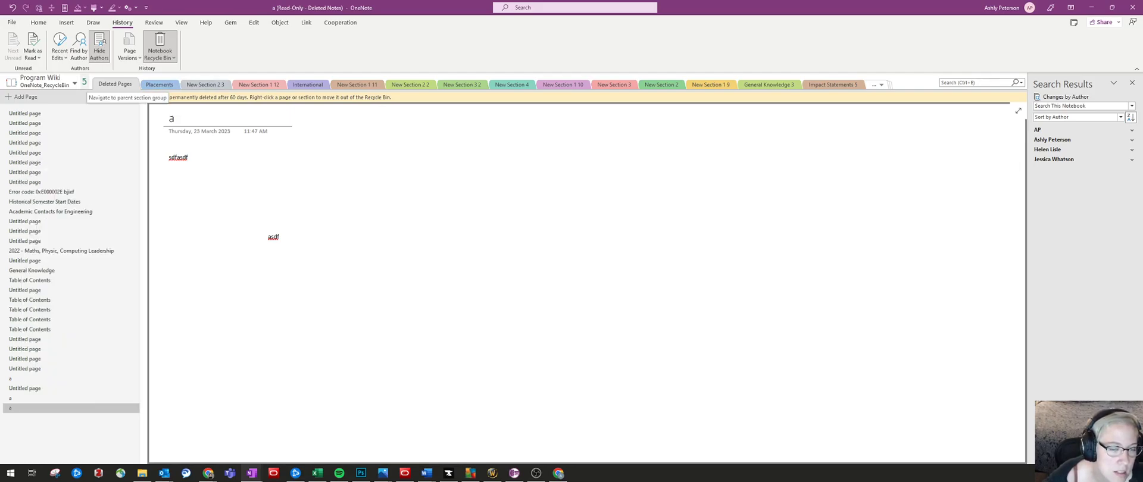
{"action": "left_click", "coordinate": [84, 83]}
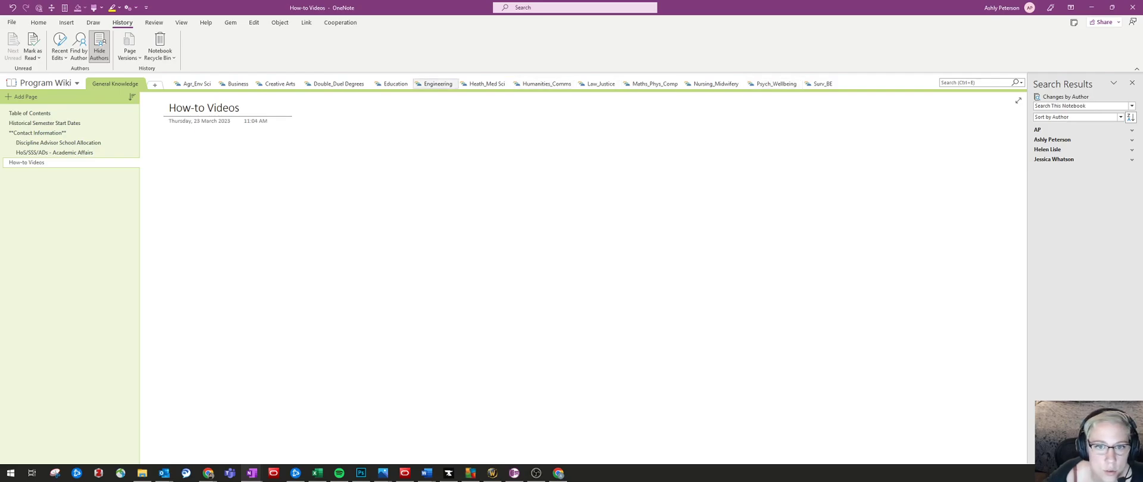
{"action": "left_click", "coordinate": [437, 83]}
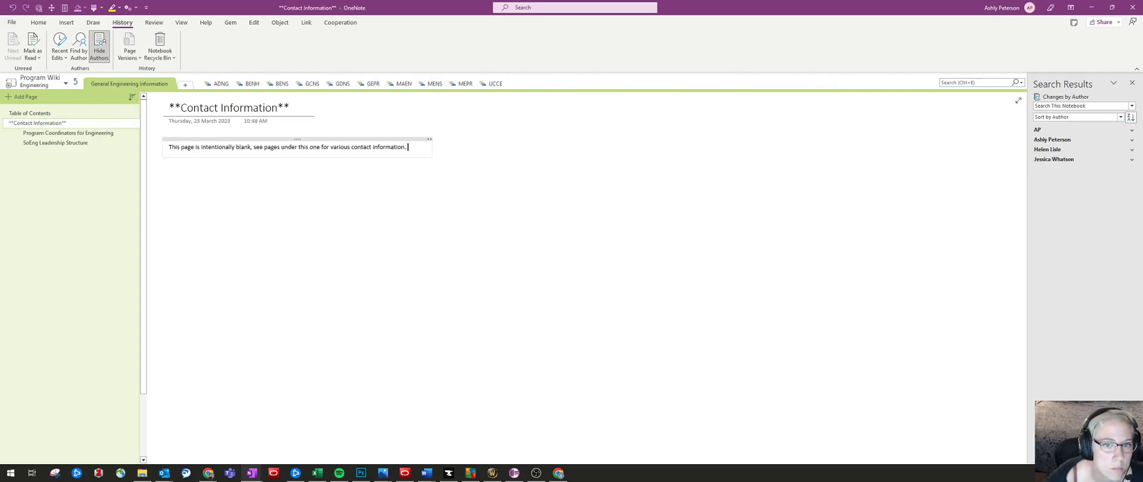
{"action": "left_click", "coordinate": [75, 82]}
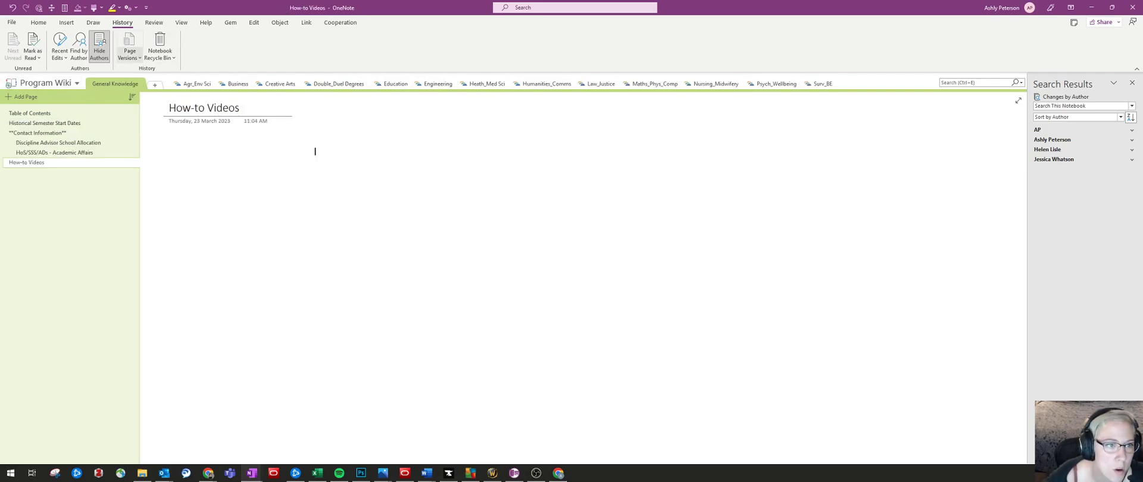
{"action": "left_click", "coordinate": [160, 54]}
{"action": "left_click", "coordinate": [173, 69]}
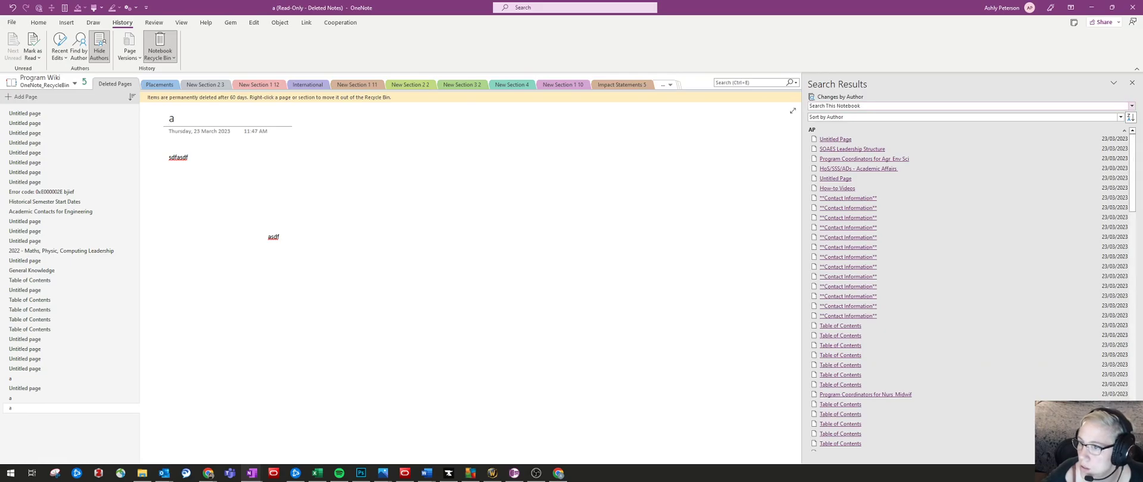
{"action": "left_click", "coordinate": [836, 140]}
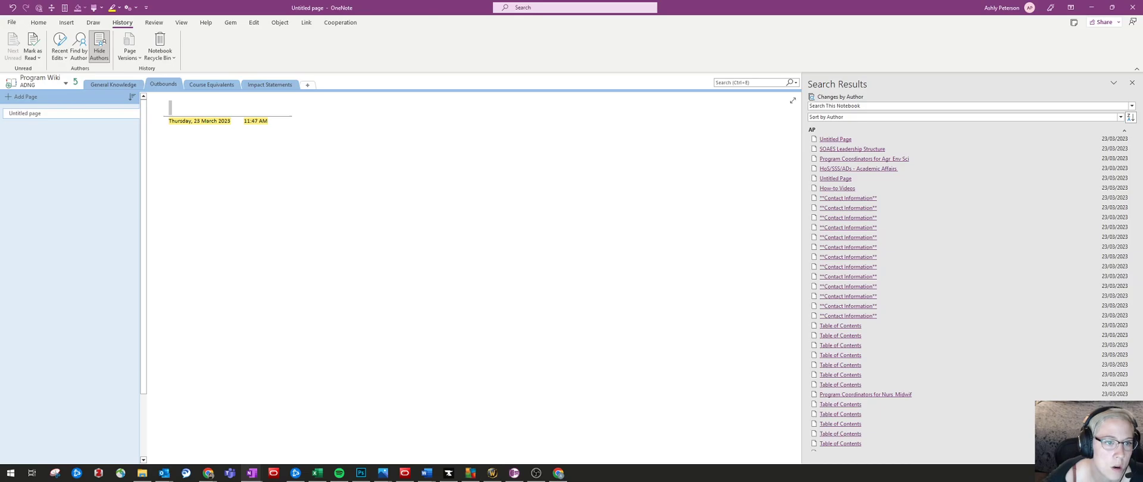
{"action": "right_click", "coordinate": [38, 130]}
{"action": "left_click", "coordinate": [60, 148]}
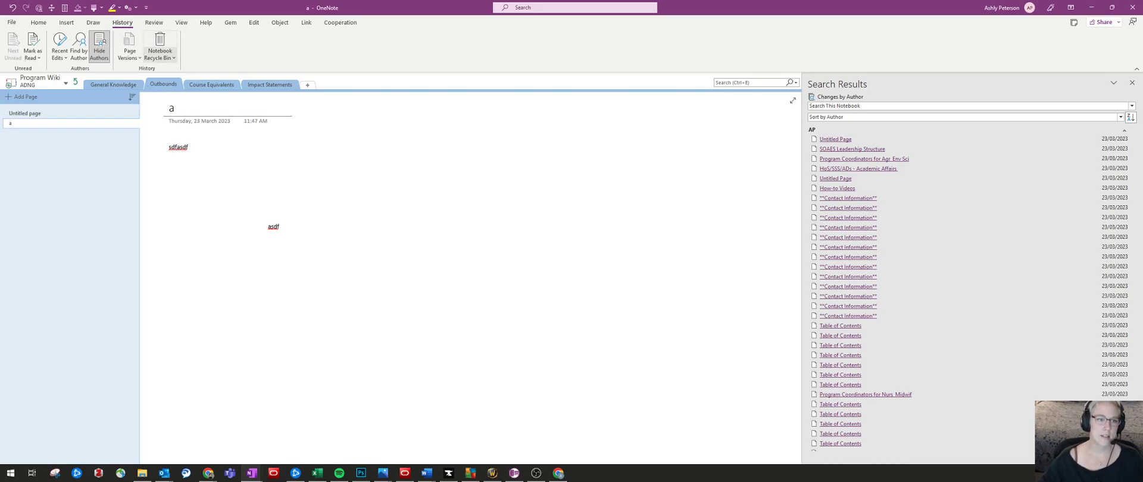
Step: Close the changes-by-author results and empty the Program Wiki notebook's recycle bin
{"action": "left_click", "coordinate": [159, 52]}
{"action": "left_click", "coordinate": [159, 52]}
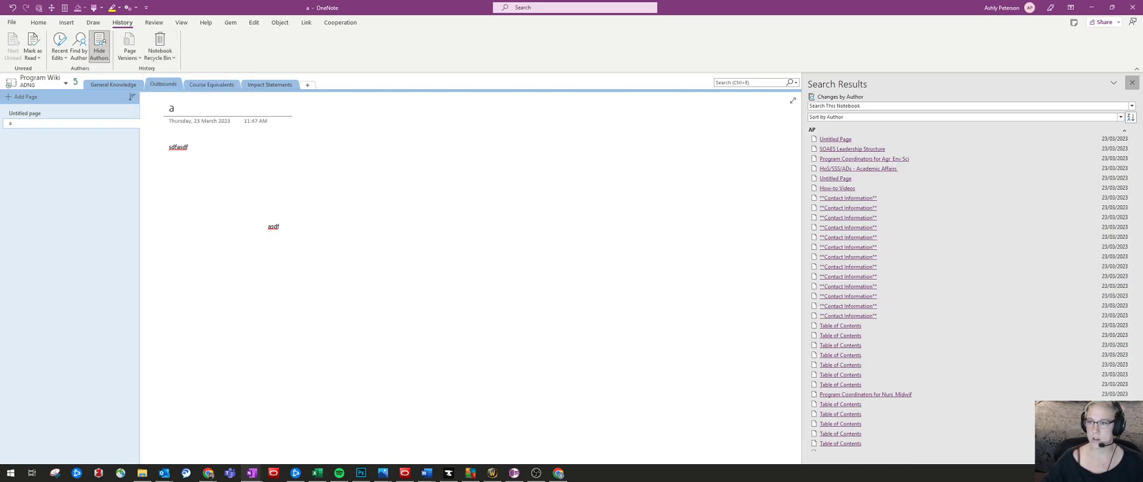
{"action": "left_click", "coordinate": [1132, 82]}
{"action": "left_click", "coordinate": [170, 155]}
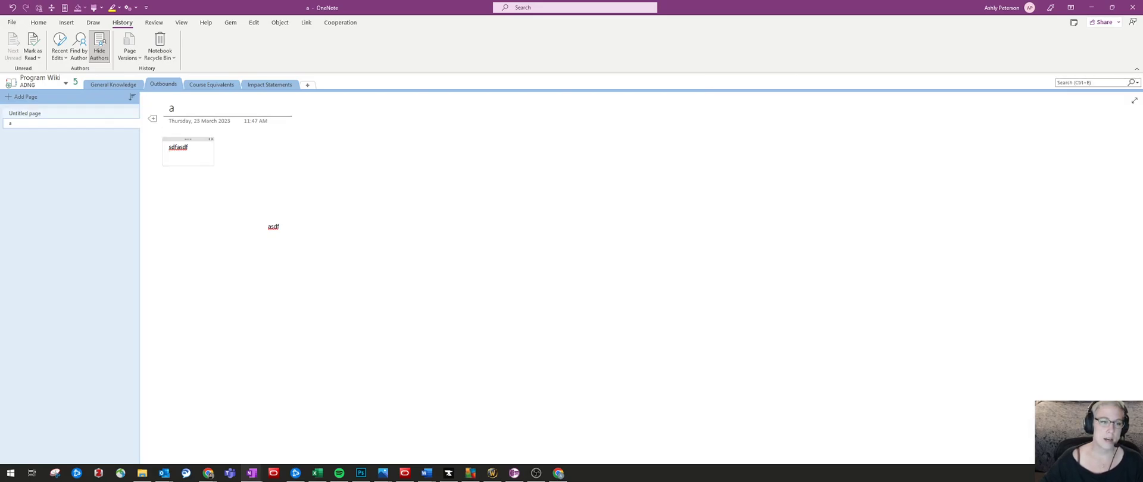
{"action": "left_click", "coordinate": [159, 52]}
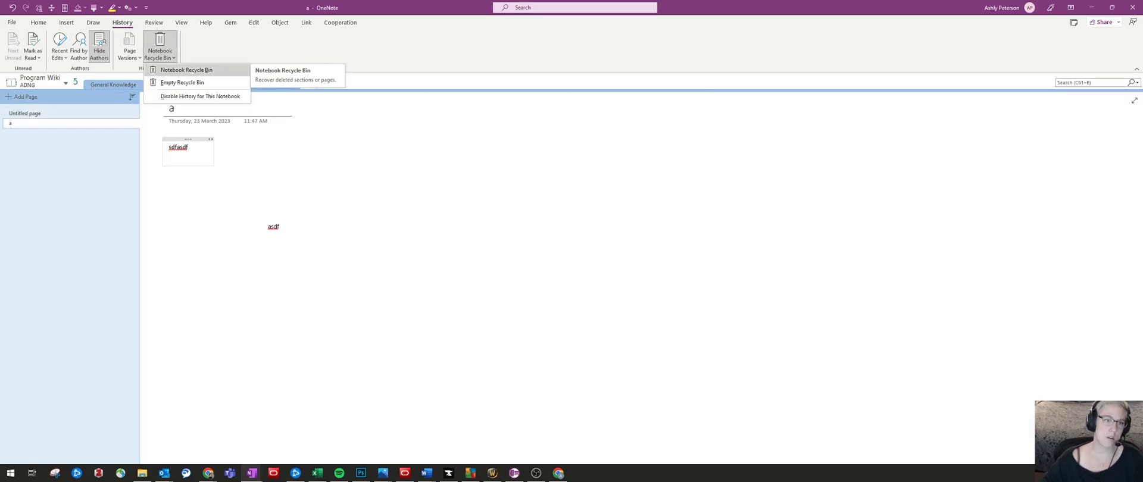
{"action": "left_click", "coordinate": [183, 82]}
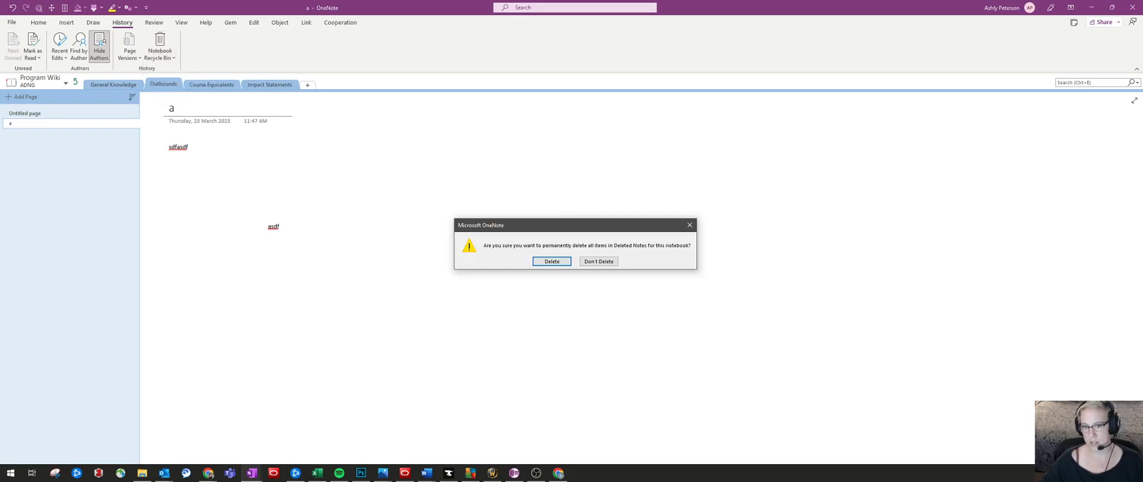
{"action": "key", "text": "Return"}
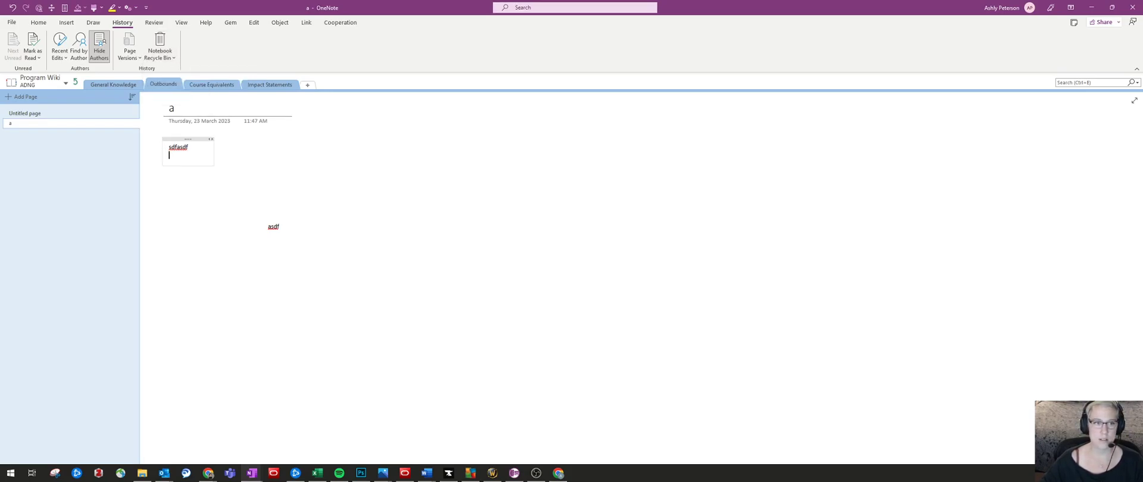
Step: Delete the text "asdf" from page "a" in Outbounds
{"action": "left_click", "coordinate": [160, 52]}
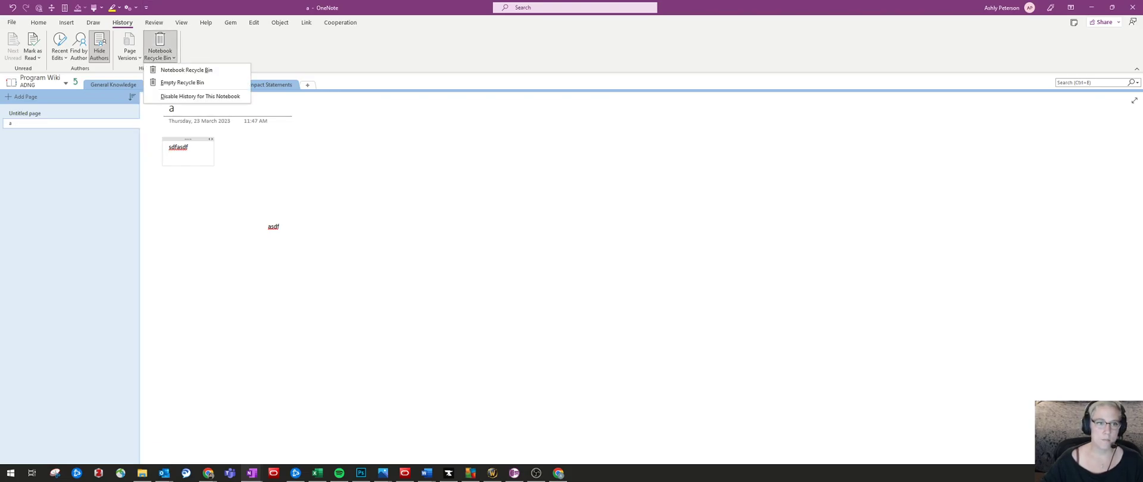
{"action": "left_click", "coordinate": [160, 53]}
{"action": "left_click", "coordinate": [204, 188]}
{"action": "double_click", "coordinate": [274, 227]}
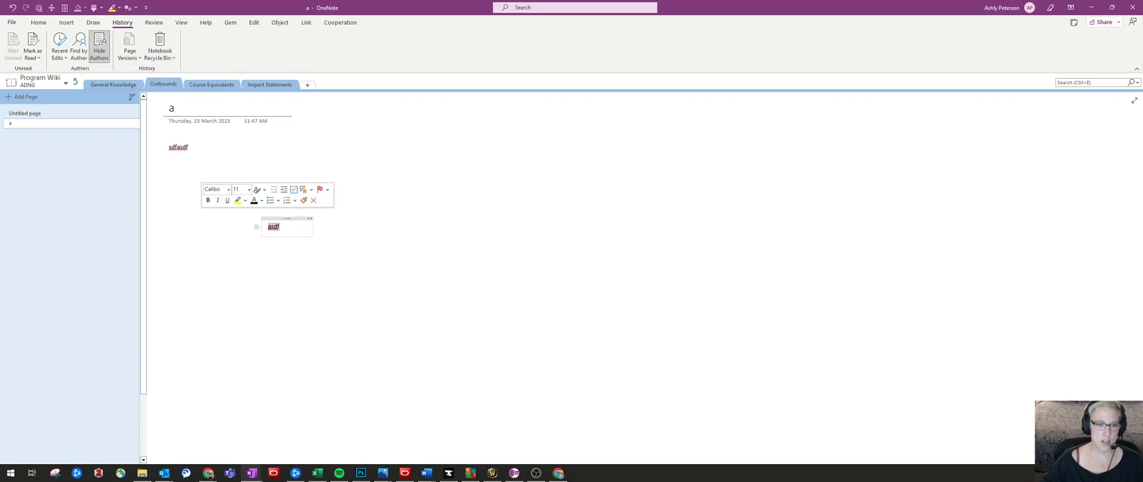
{"action": "key", "text": "Delete"}
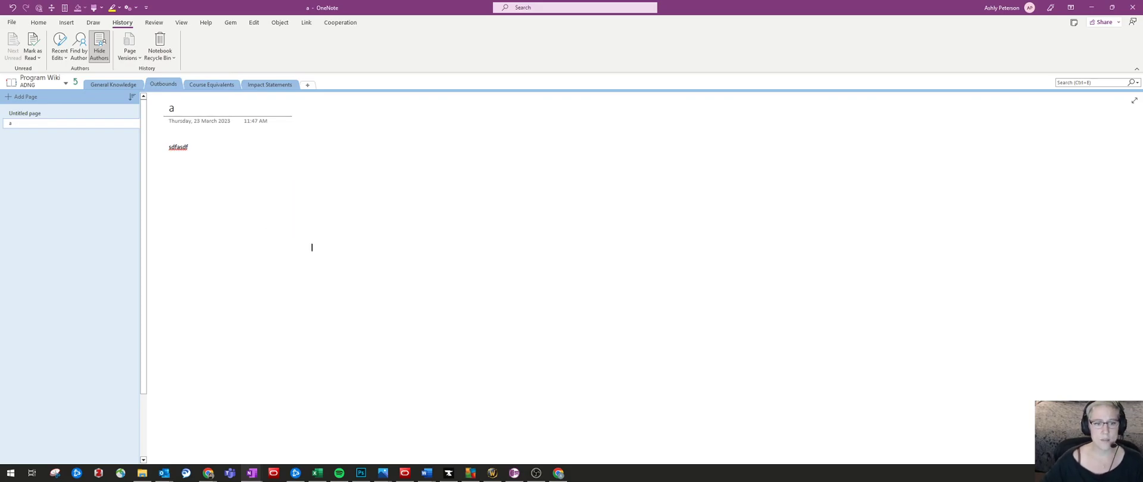
Step: Check the page versions and recent edits options available for page "a" after the text deletion
{"action": "left_click", "coordinate": [130, 52]}
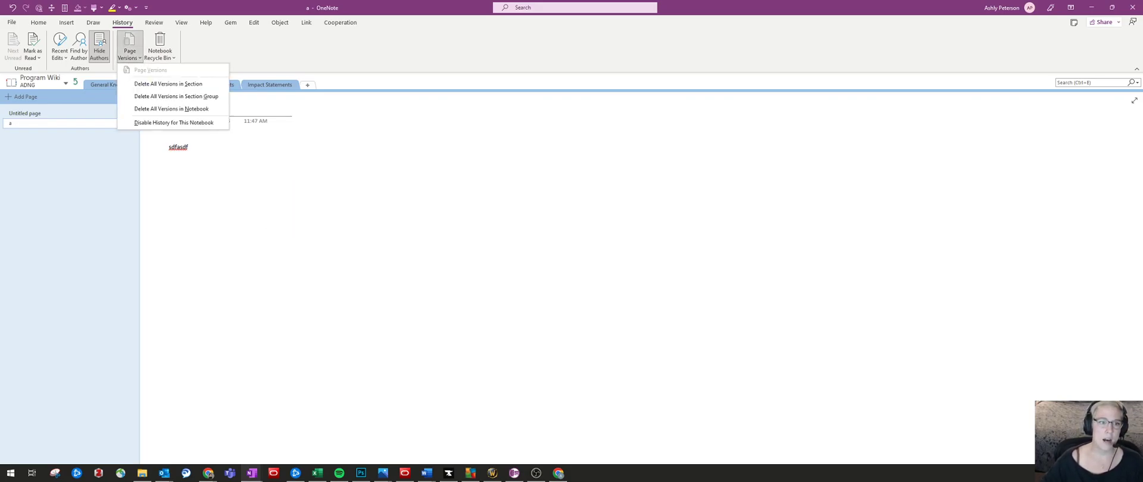
{"action": "left_click", "coordinate": [130, 52]}
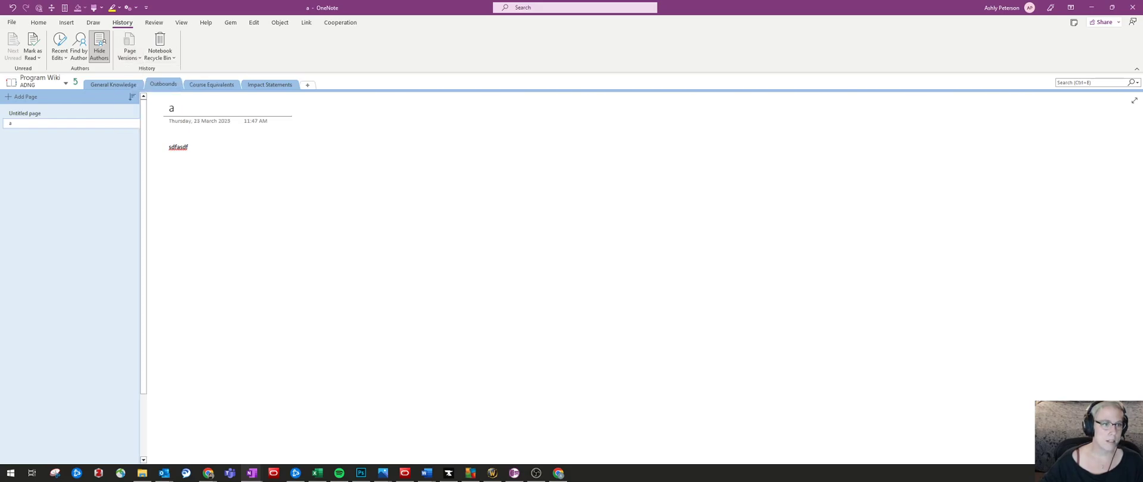
{"action": "left_click", "coordinate": [59, 52]}
{"action": "left_click", "coordinate": [60, 52]}
{"action": "left_click", "coordinate": [59, 52]}
{"action": "left_click", "coordinate": [129, 54]}
{"action": "left_click", "coordinate": [130, 53]}
Step: List the notebook's pages changed since yesterday and look through the results
{"action": "left_click", "coordinate": [59, 51]}
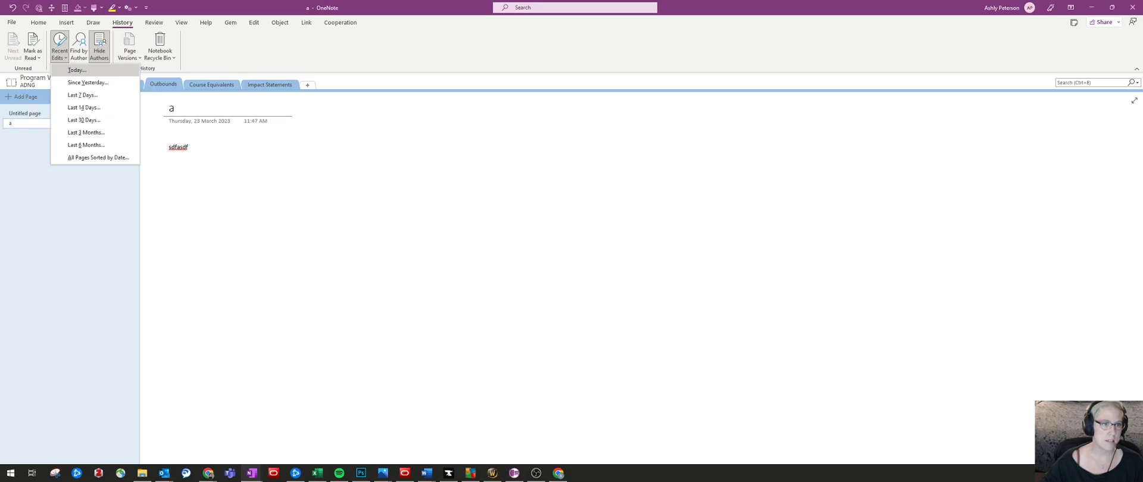
{"action": "left_click", "coordinate": [88, 83]}
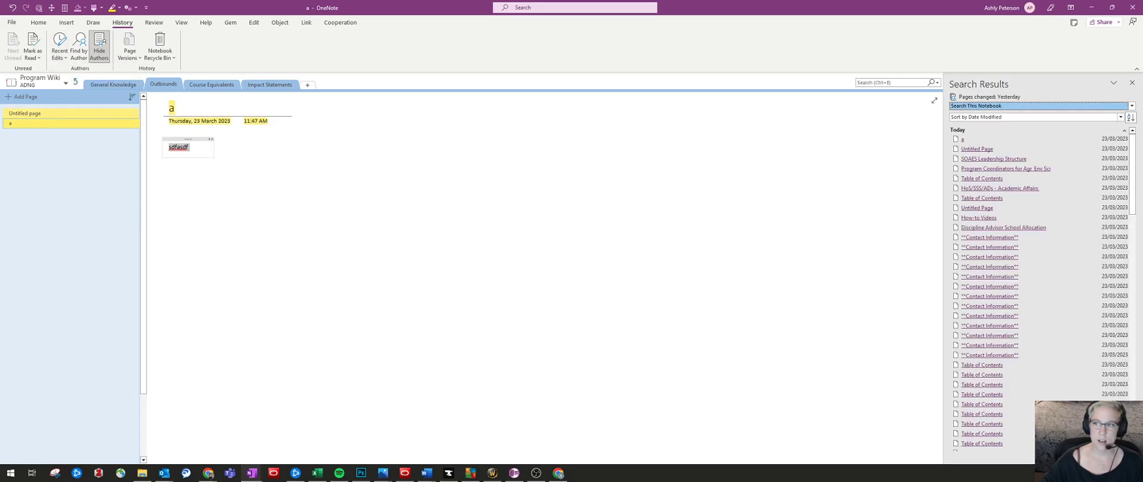
{"action": "scroll", "coordinate": [1039, 289], "scroll_direction": "down", "scroll_amount": 3}
{"action": "scroll", "coordinate": [1039, 288], "scroll_direction": "up", "scroll_amount": 3}
{"action": "scroll", "coordinate": [1039, 289], "scroll_direction": "down", "scroll_amount": 3}
{"action": "scroll", "coordinate": [1039, 289], "scroll_direction": "up", "scroll_amount": 3}
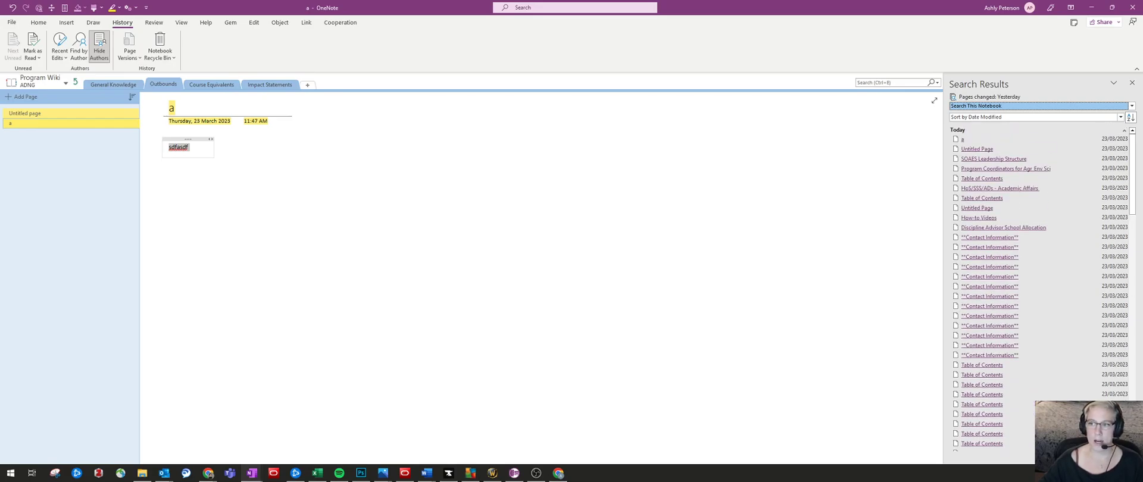
Step: Open the recently changed pages "a", Untitled Page and SOAES Leadership Structure from the results to examine their highlighted changes
{"action": "left_click", "coordinate": [977, 149]}
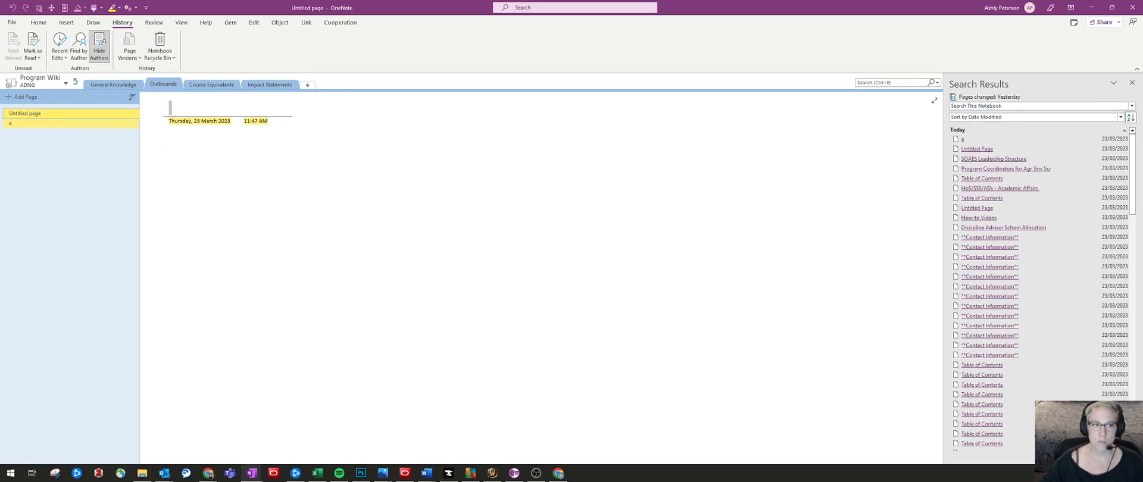
{"action": "left_click", "coordinate": [963, 139]}
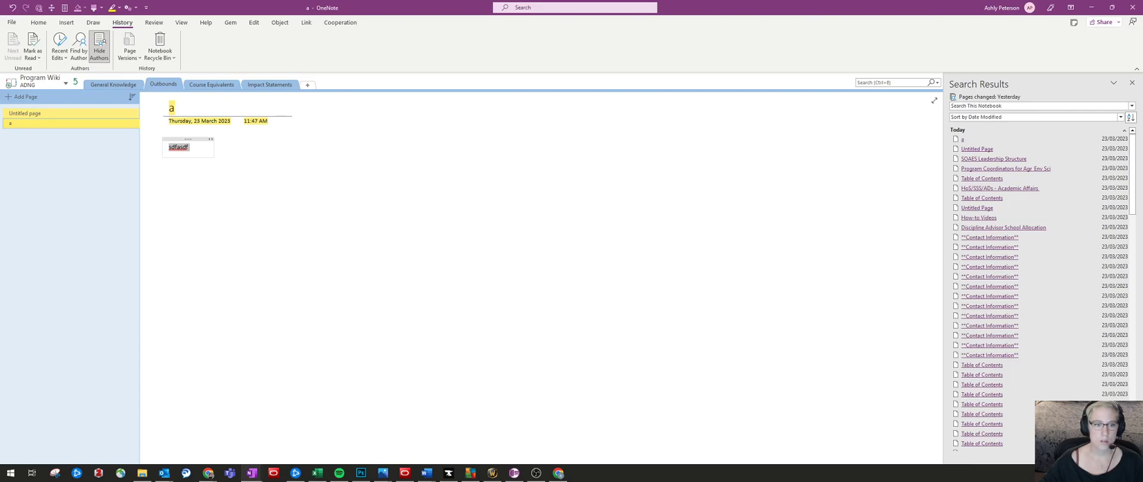
{"action": "left_click", "coordinate": [993, 159]}
{"action": "left_click", "coordinate": [977, 149]}
{"action": "left_click", "coordinate": [963, 139]}
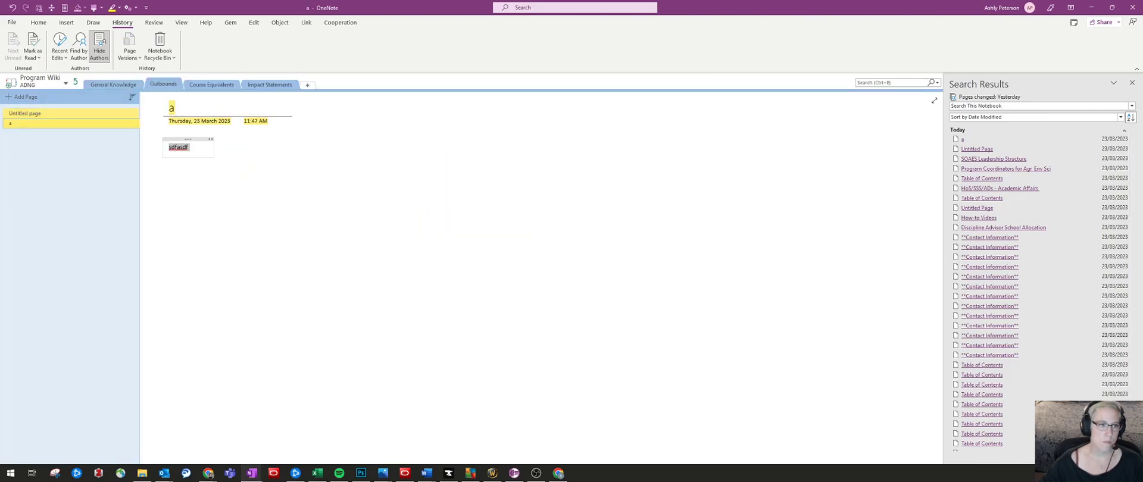
{"action": "left_click", "coordinate": [70, 123]}
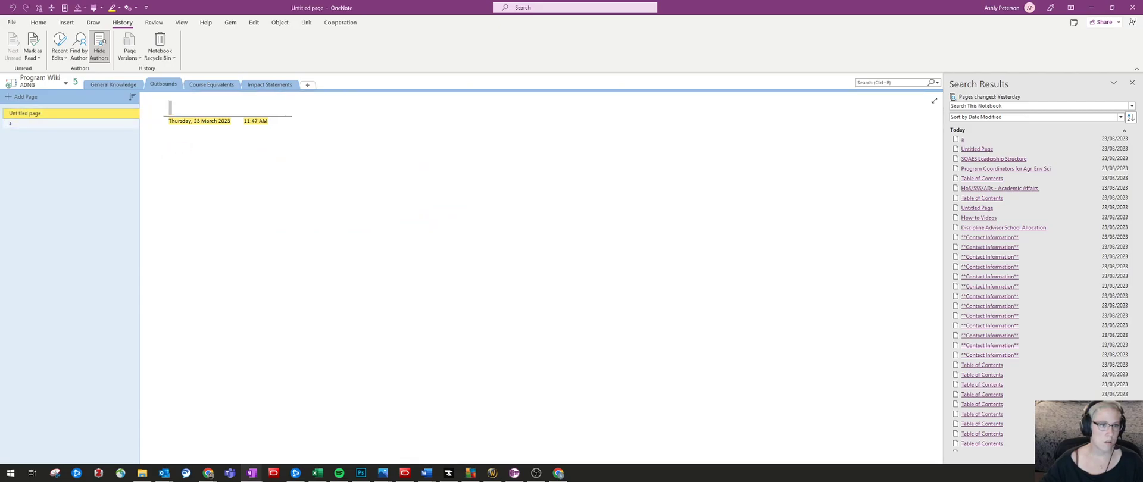
Step: Check page "a" in Outbounds for available page versions and recent edits options
{"action": "right_click", "coordinate": [37, 123]}
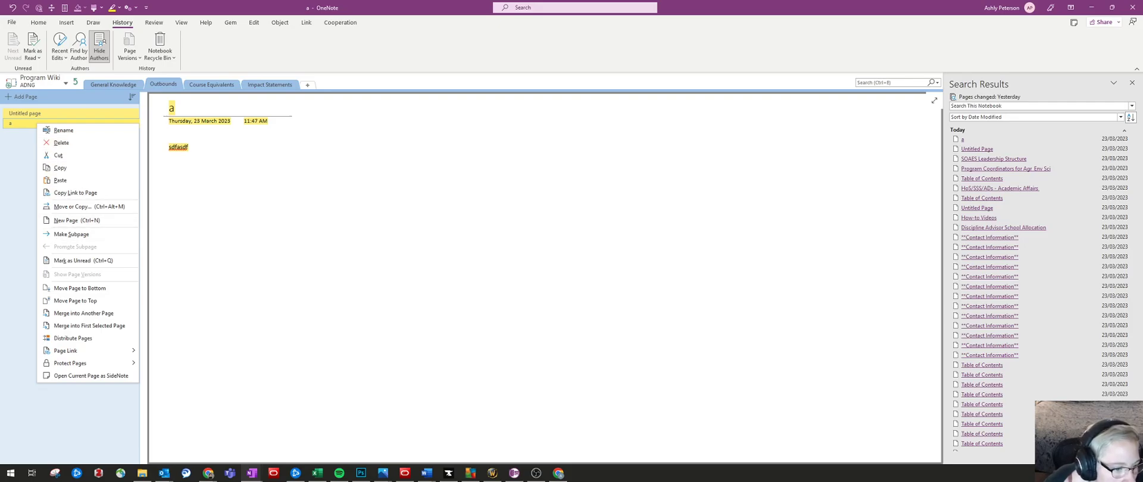
{"action": "key", "text": "Escape"}
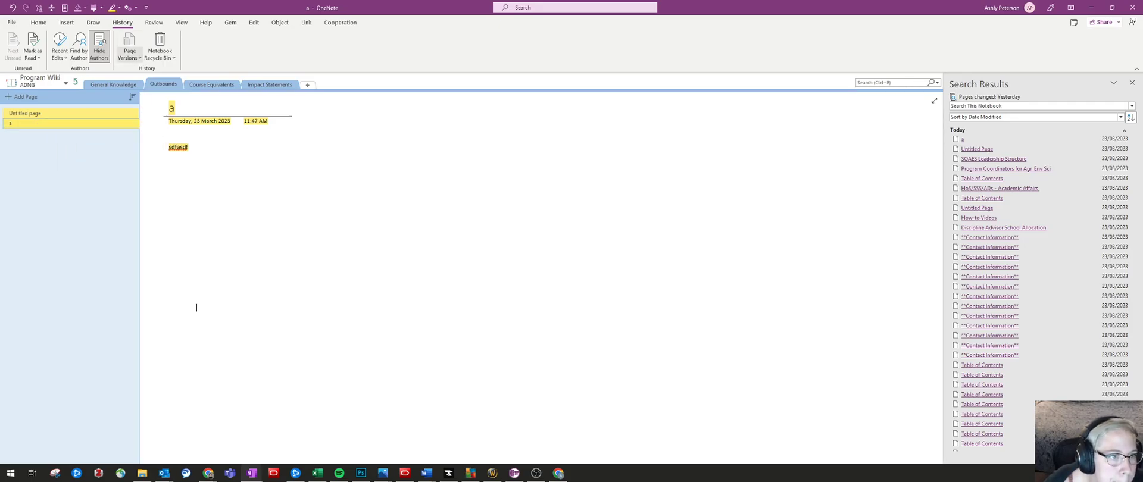
{"action": "left_click", "coordinate": [129, 53]}
{"action": "left_click", "coordinate": [60, 52]}
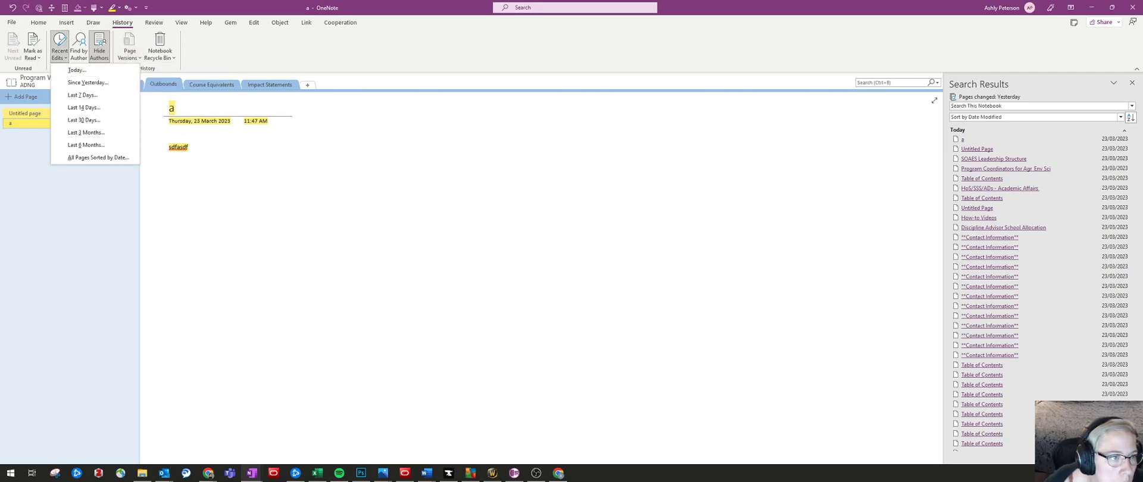
Step: List the notebook's changes by author and turn off the hiding of author marks
{"action": "left_click", "coordinate": [78, 47]}
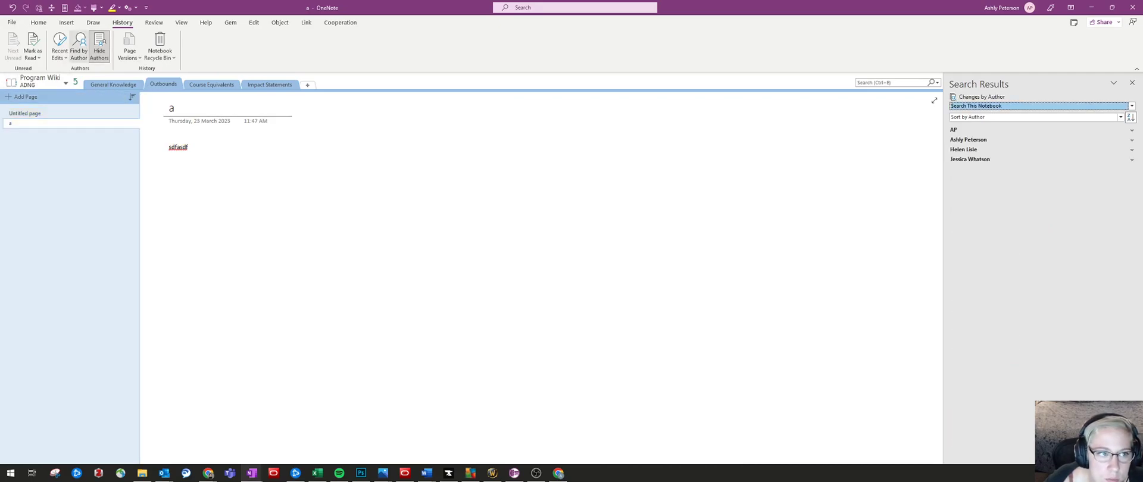
{"action": "left_click", "coordinate": [98, 47]}
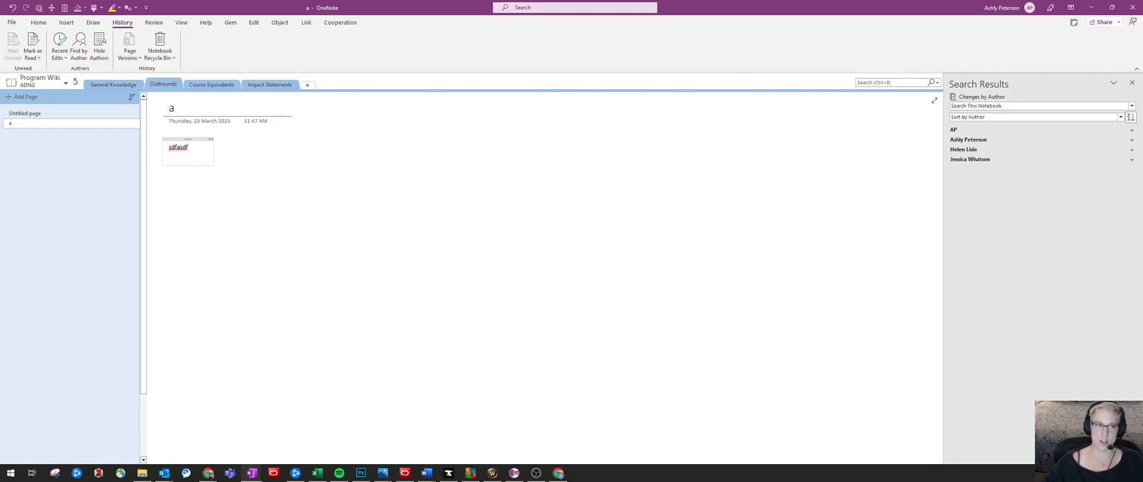
Step: Add blank lines below the text "sdfasdf" on page "a"
{"action": "key", "text": "Return"}
{"action": "key", "text": "Return"}
{"action": "key", "text": "Return"}
{"action": "key", "text": "Return"}
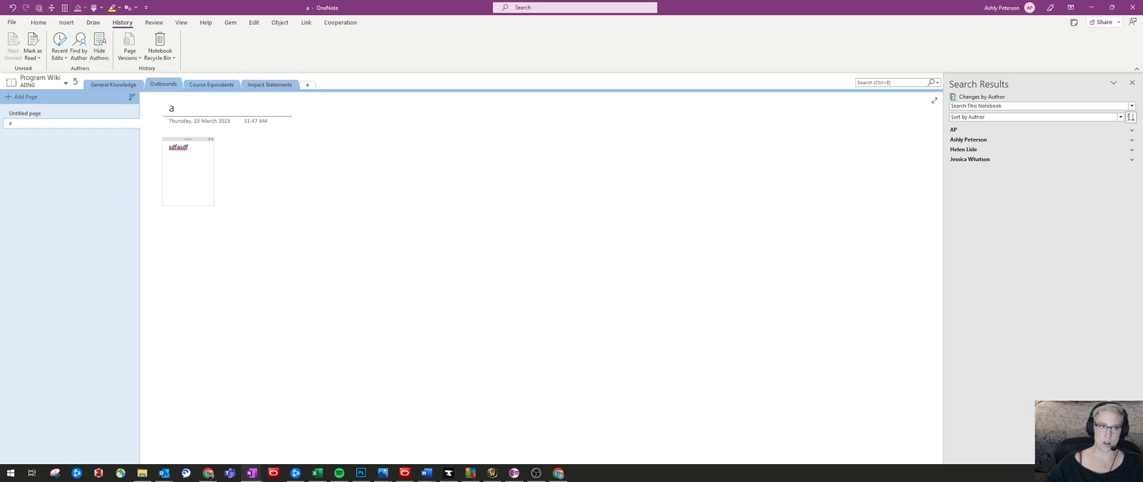
Step: List the pages changed today in this section only, and open Untitled Page and "a" from the results
{"action": "left_click", "coordinate": [59, 47]}
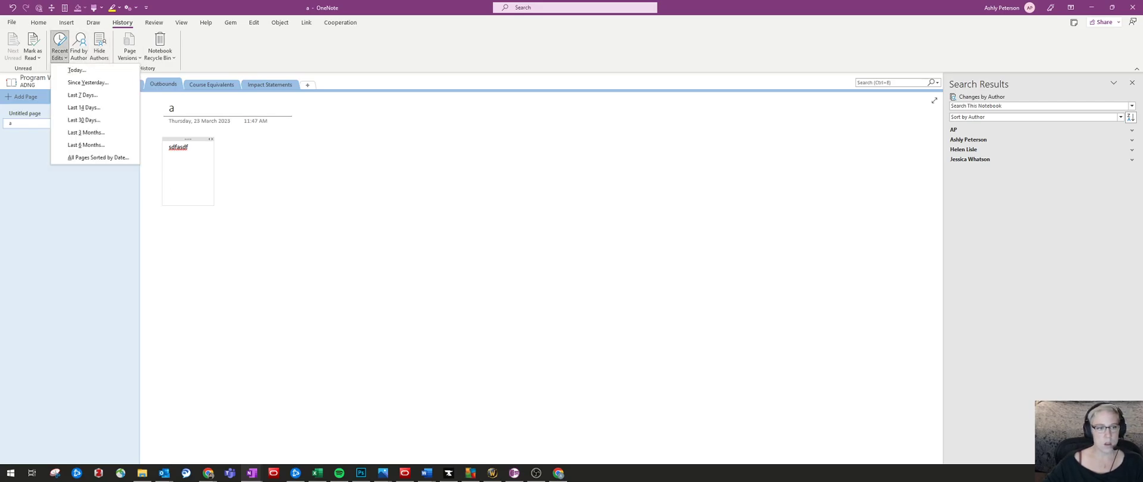
{"action": "left_click", "coordinate": [77, 70]}
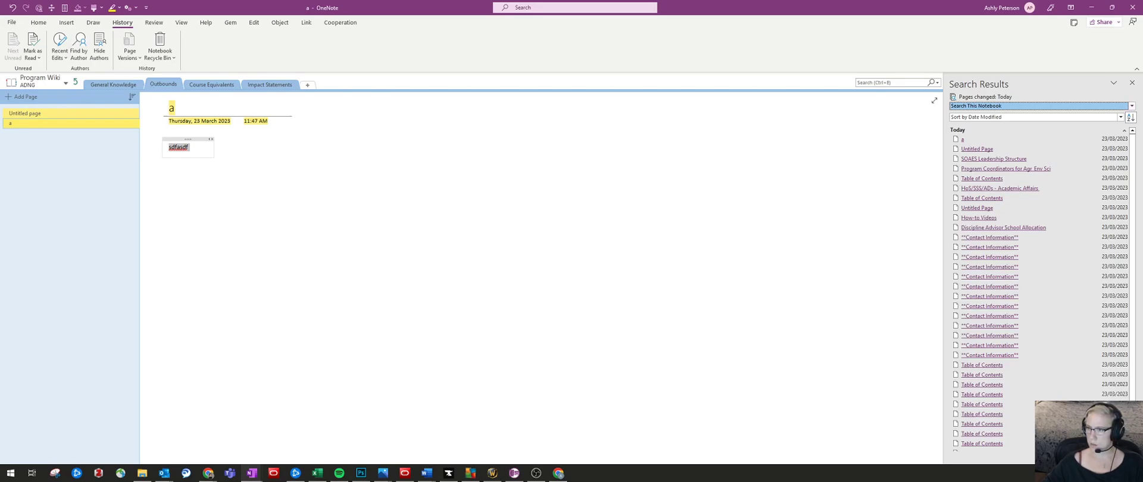
{"action": "left_click", "coordinate": [1132, 106]}
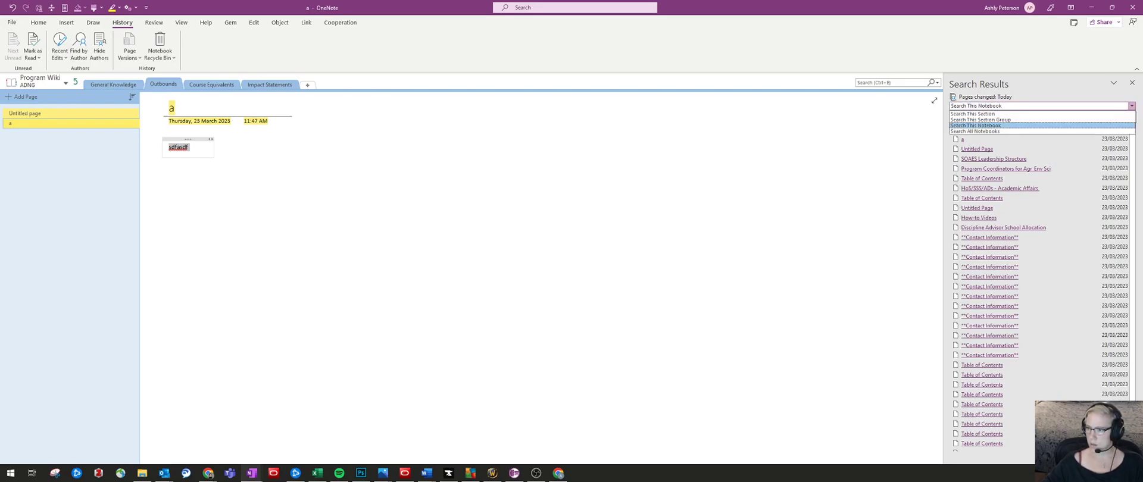
{"action": "left_click", "coordinate": [972, 114]}
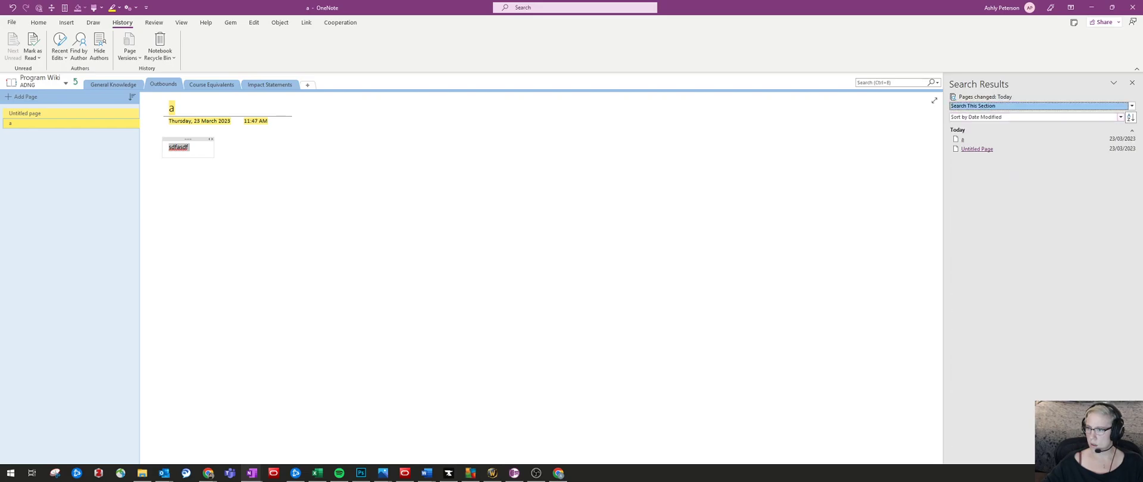
{"action": "left_click", "coordinate": [977, 150]}
{"action": "left_click", "coordinate": [963, 140]}
Step: Undo the latest changes on page "a" to restore the deleted text "asdf"
{"action": "left_click", "coordinate": [426, 223]}
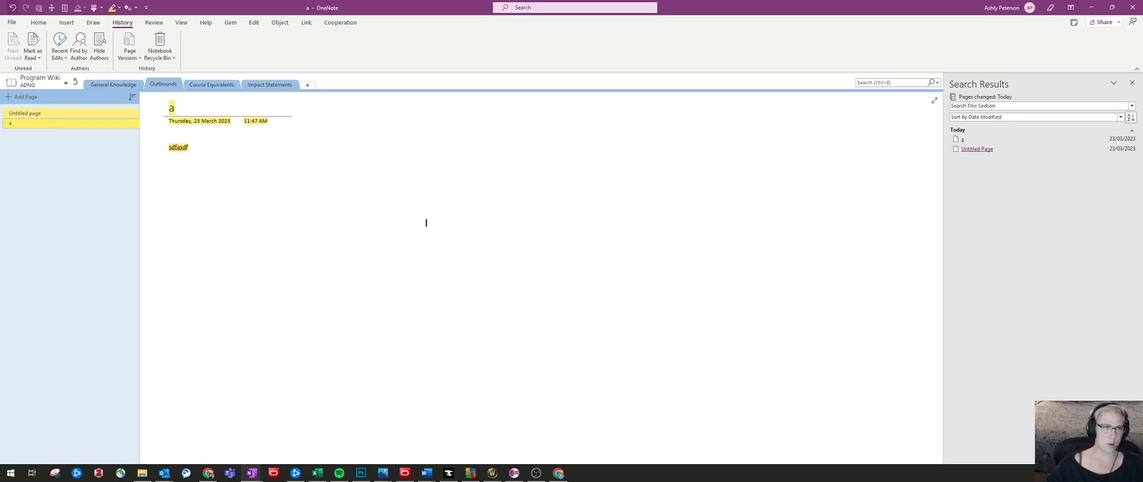
{"action": "left_click", "coordinate": [169, 163]}
{"action": "left_click", "coordinate": [13, 8]}
{"action": "left_click", "coordinate": [406, 268]}
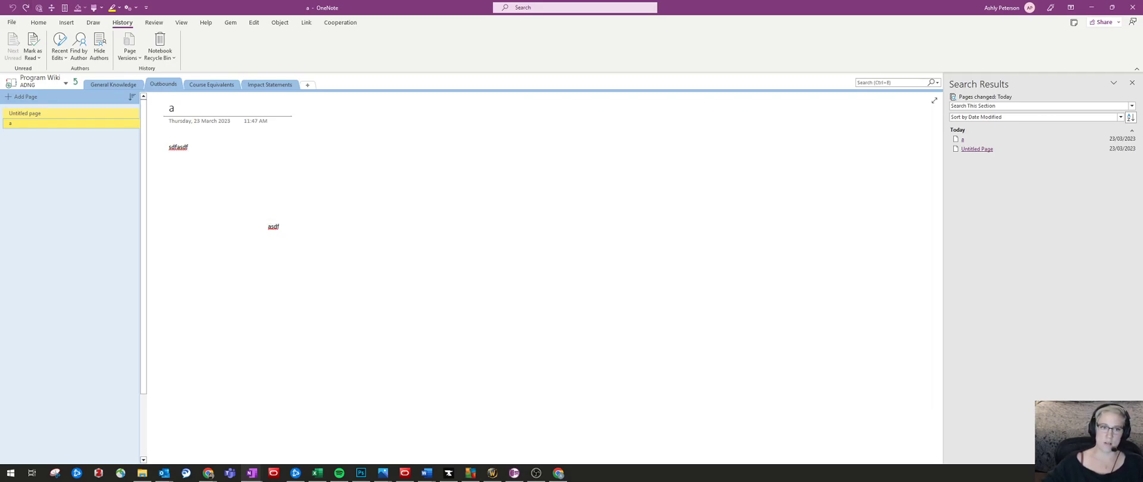
Step: Examine the recent edits periods and the page versions options for page "a" with its restored text
{"action": "left_click", "coordinate": [59, 48]}
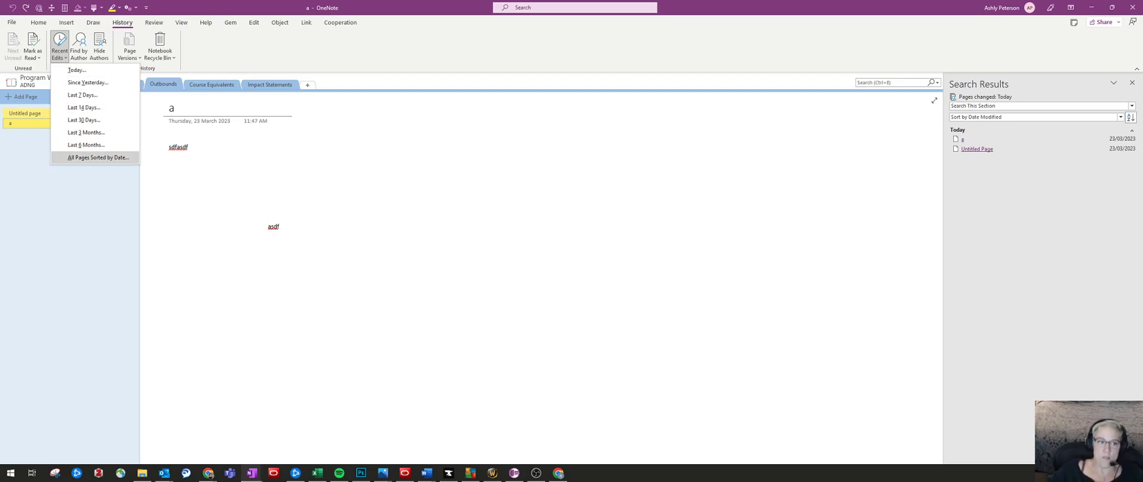
{"action": "left_click", "coordinate": [407, 269]}
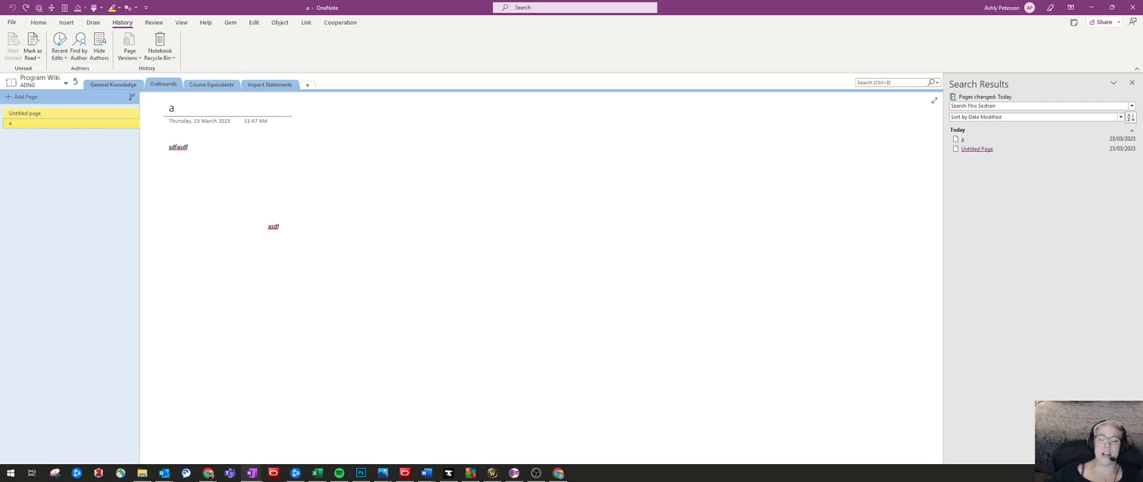
{"action": "left_click", "coordinate": [130, 47]}
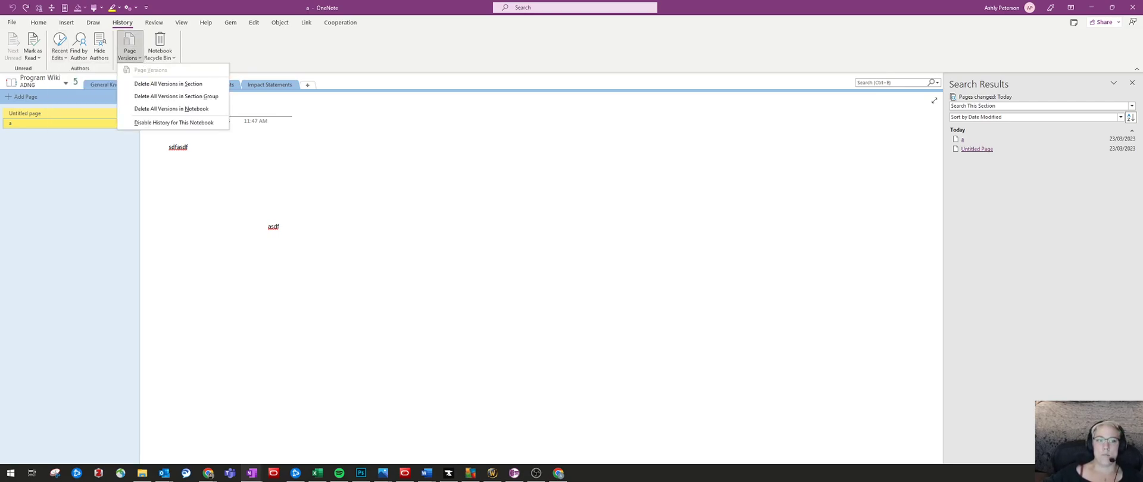
{"action": "key", "text": "Escape"}
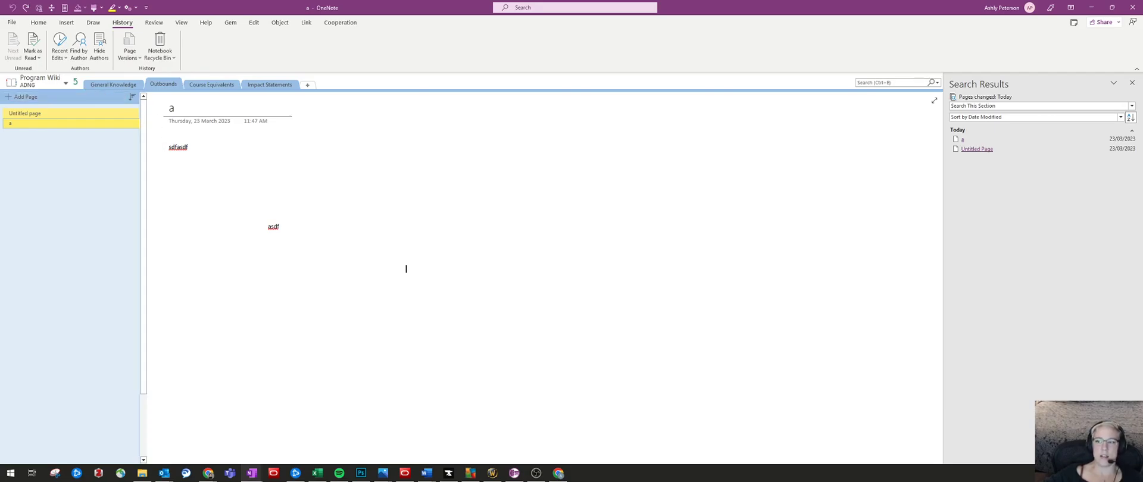
{"action": "left_click", "coordinate": [130, 55]}
{"action": "left_click", "coordinate": [129, 54]}
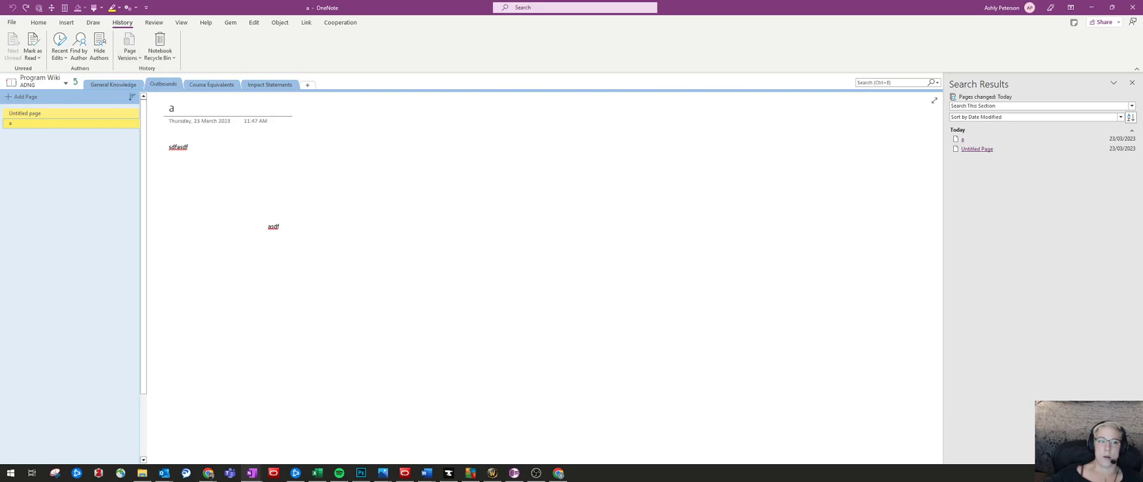
Step: Switch to the HES Engineering Student Support notebook and check the page versions options on its Untitled page and Academic Affairs Contact List
{"action": "left_click", "coordinate": [42, 83]}
{"action": "left_click", "coordinate": [42, 121]}
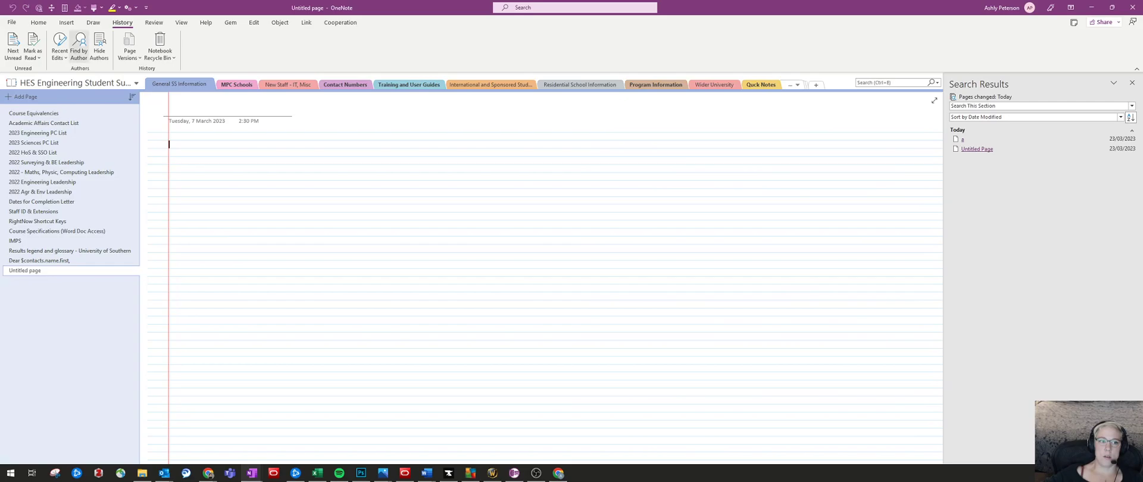
{"action": "left_click", "coordinate": [160, 55]}
{"action": "left_click", "coordinate": [129, 55]}
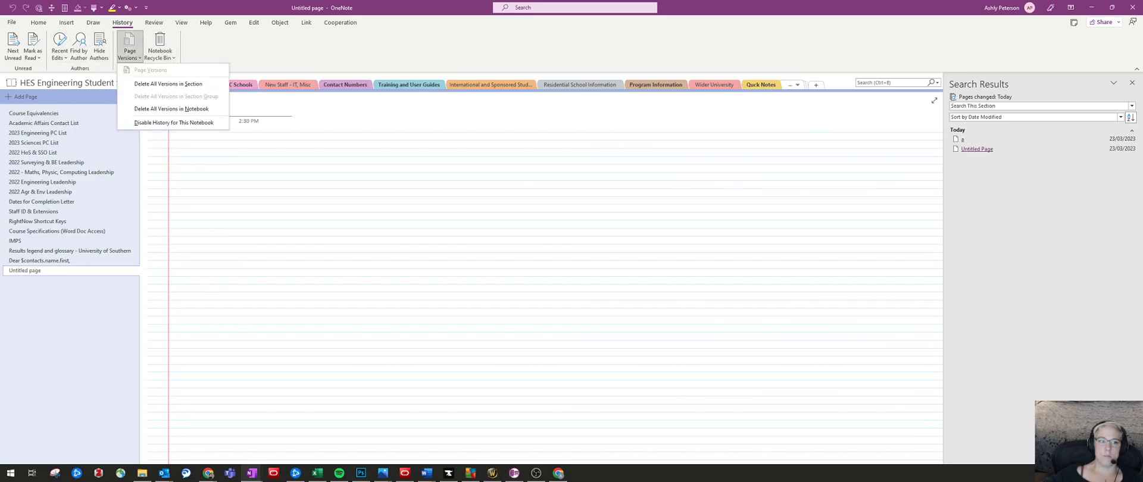
{"action": "left_click", "coordinate": [129, 55]}
{"action": "left_click", "coordinate": [44, 123]}
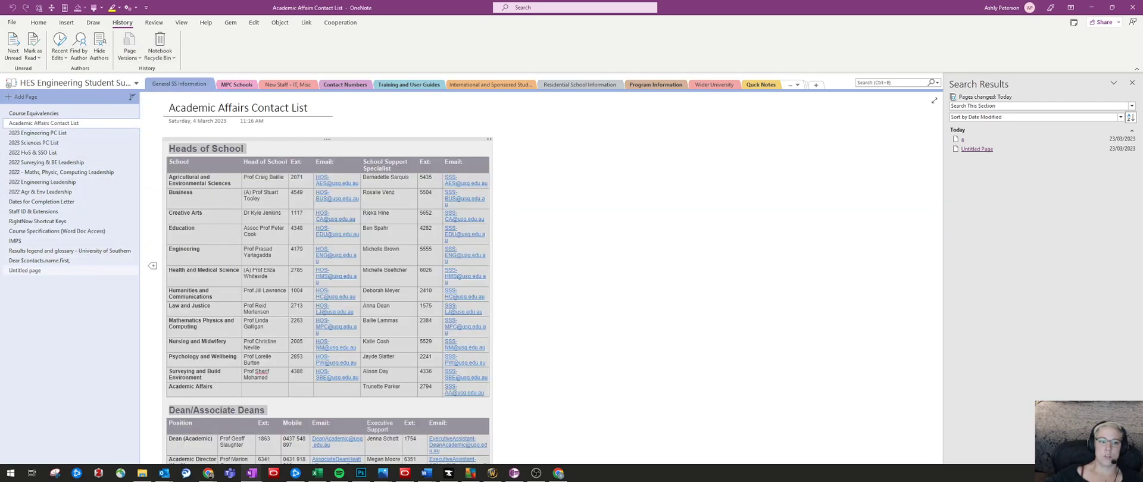
{"action": "left_click", "coordinate": [130, 55]}
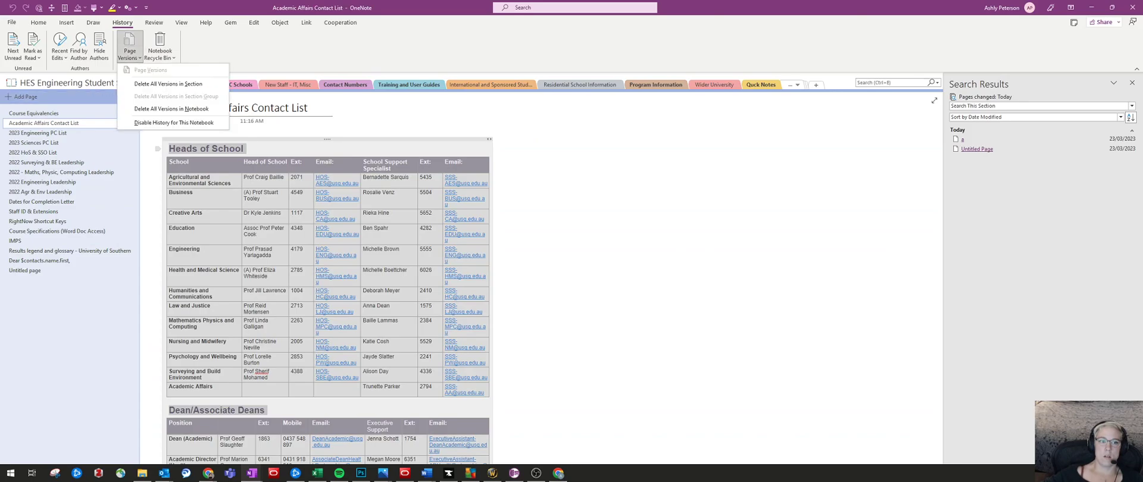
Step: List the notebook's pages changed since yesterday and open "2022 - Maths, Physic, Computing Leadership" from the results
{"action": "left_click", "coordinate": [159, 55]}
{"action": "left_click", "coordinate": [60, 55]}
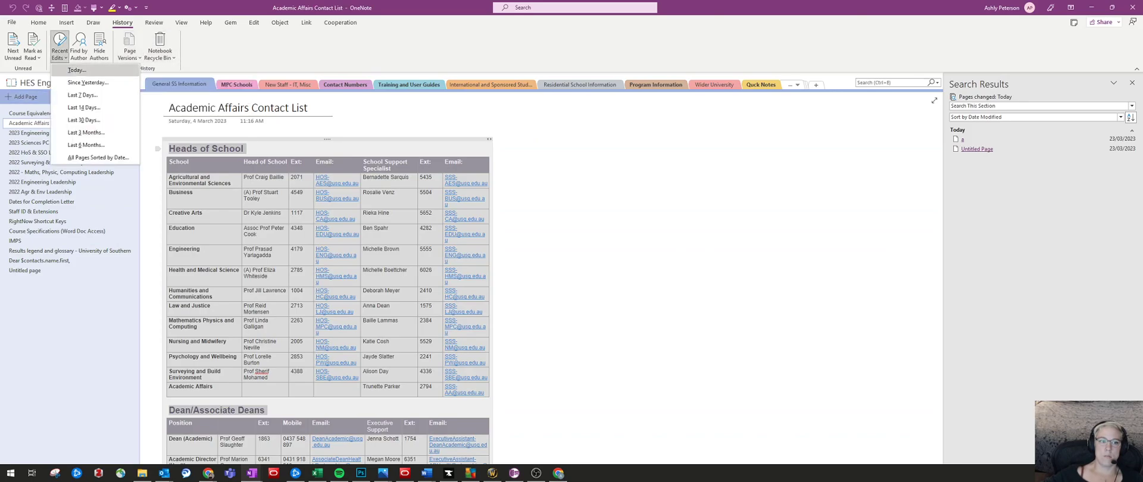
{"action": "left_click", "coordinate": [85, 83]}
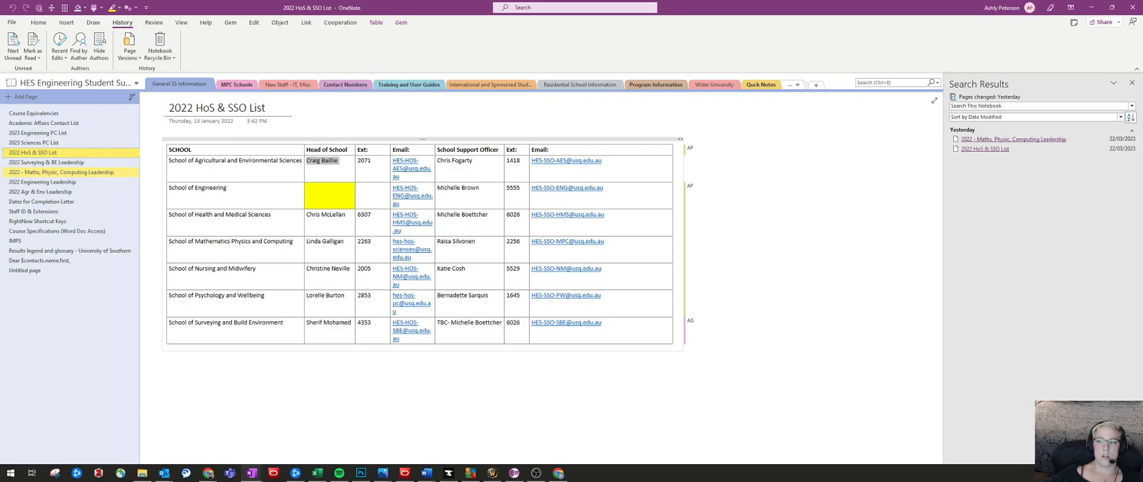
{"action": "left_click", "coordinate": [1013, 139]}
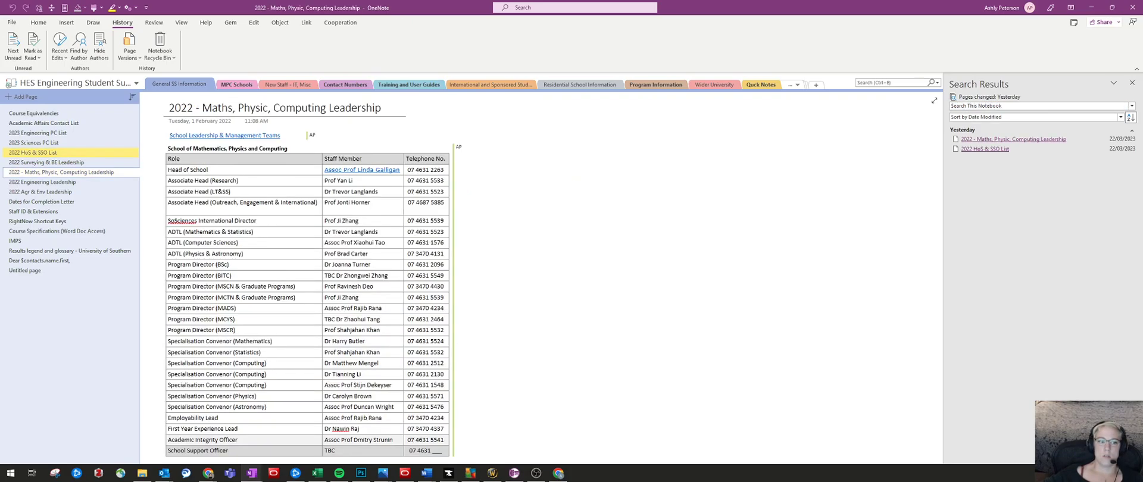
Step: Show the page versions of "2022 - Maths, Physic, Computing Leadership" and compare the two older versions listed under it
{"action": "right_click", "coordinate": [44, 172]}
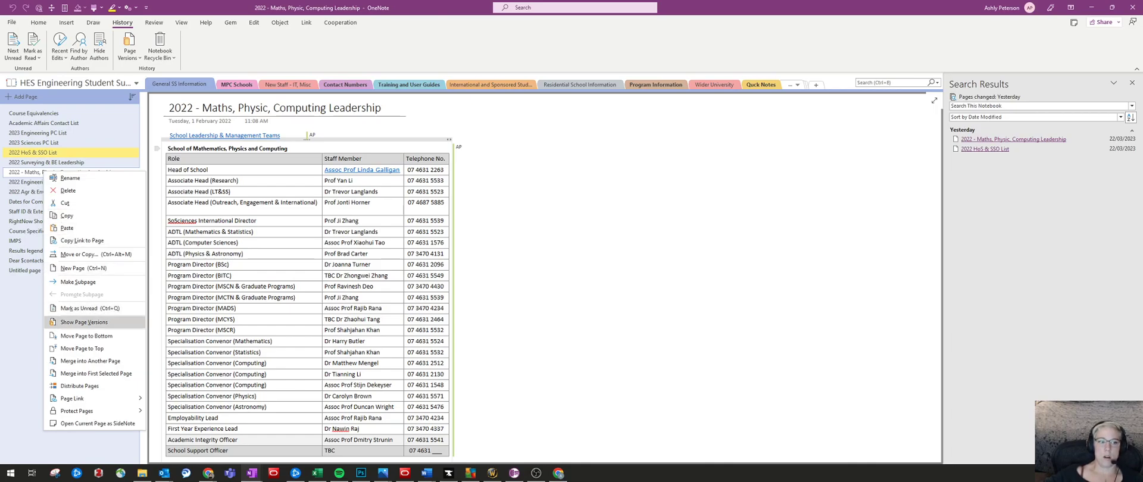
{"action": "left_click", "coordinate": [84, 323]}
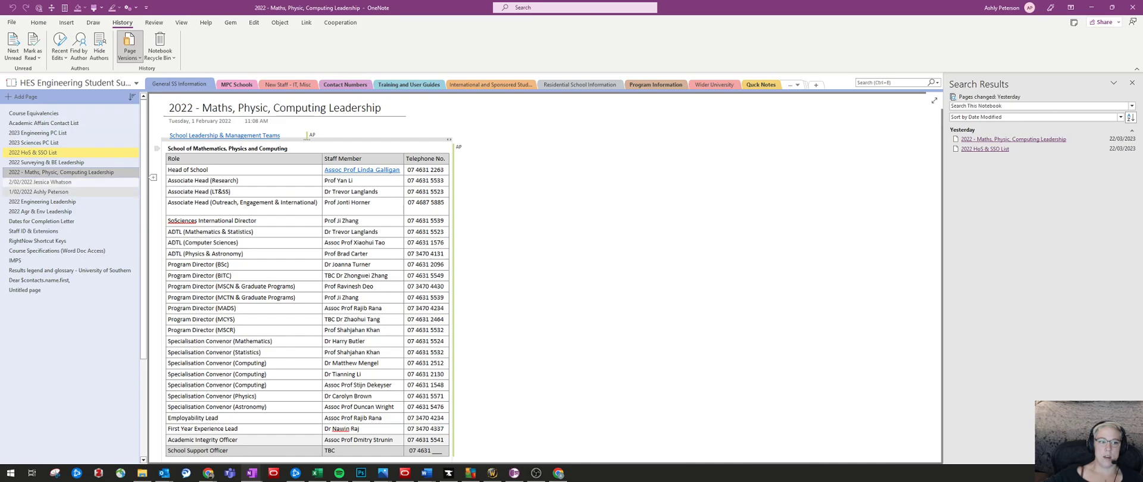
{"action": "left_click", "coordinate": [39, 182]}
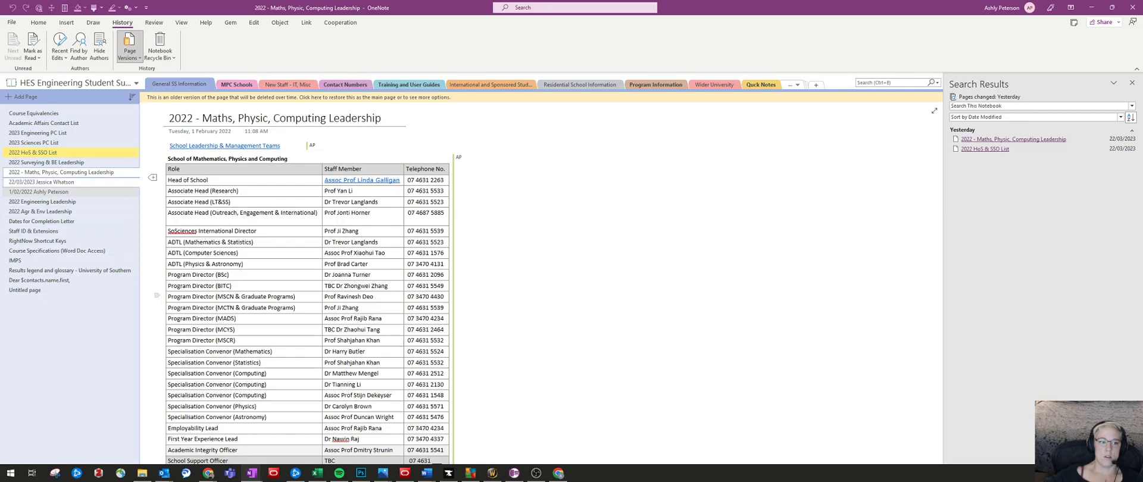
{"action": "scroll", "coordinate": [301, 283], "scroll_direction": "down", "scroll_amount": 3}
{"action": "scroll", "coordinate": [300, 283], "scroll_direction": "up", "scroll_amount": 3}
{"action": "left_click", "coordinate": [39, 192]}
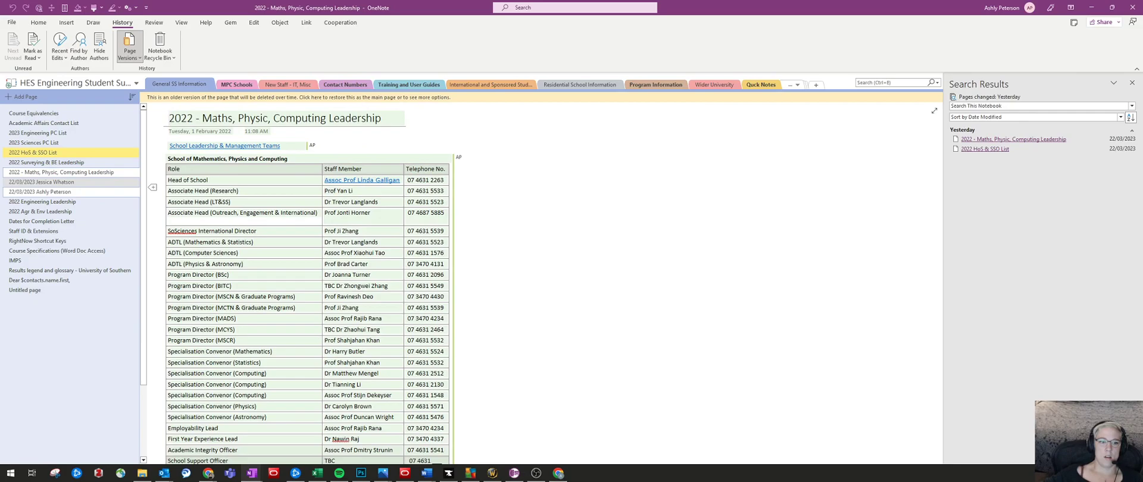
{"action": "scroll", "coordinate": [307, 283], "scroll_direction": "down", "scroll_amount": 5}
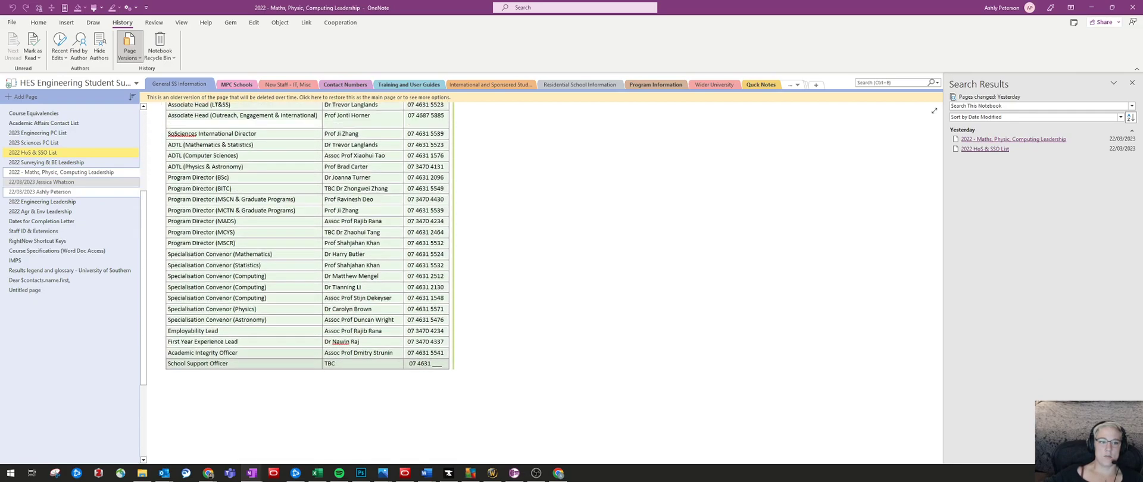
{"action": "scroll", "coordinate": [307, 283], "scroll_direction": "up", "scroll_amount": 5}
{"action": "left_click", "coordinate": [41, 182]}
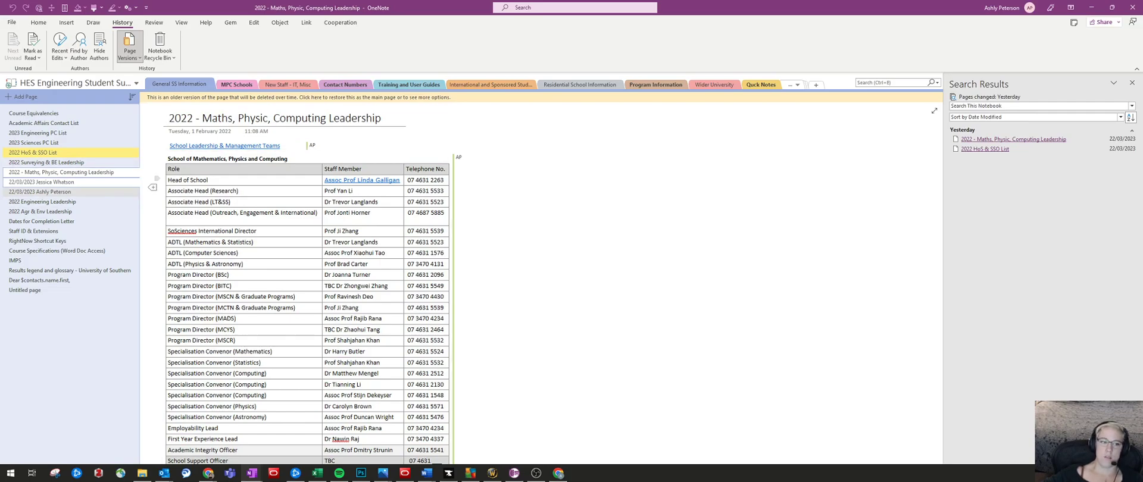
{"action": "left_click", "coordinate": [40, 192]}
{"action": "left_click", "coordinate": [41, 182]}
{"action": "scroll", "coordinate": [307, 282], "scroll_direction": "down", "scroll_amount": 5}
{"action": "scroll", "coordinate": [307, 283], "scroll_direction": "up", "scroll_amount": 5}
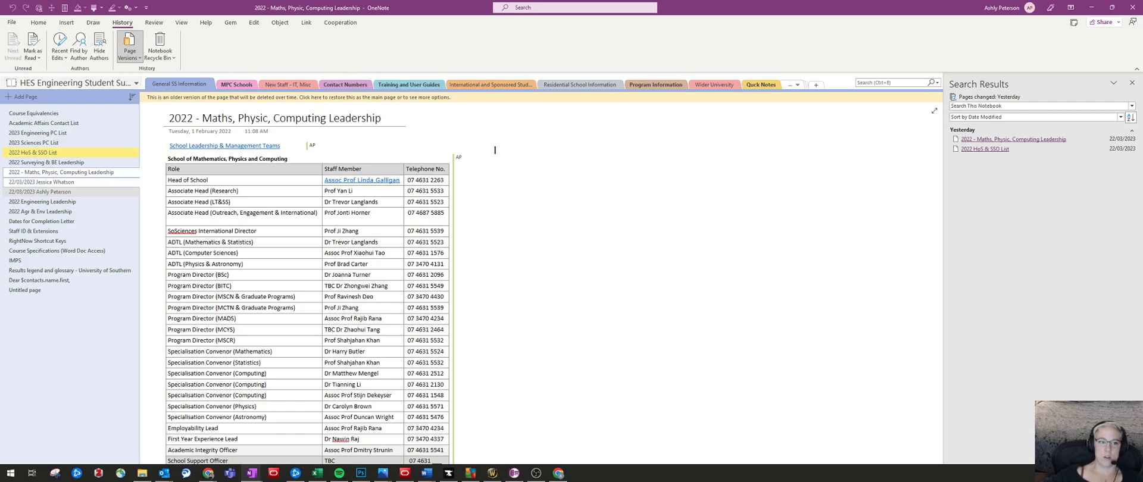
Step: Return to the Program Wiki notebook and check the history options for page "a", ending in its "asdf" text block
{"action": "left_click", "coordinate": [77, 84]}
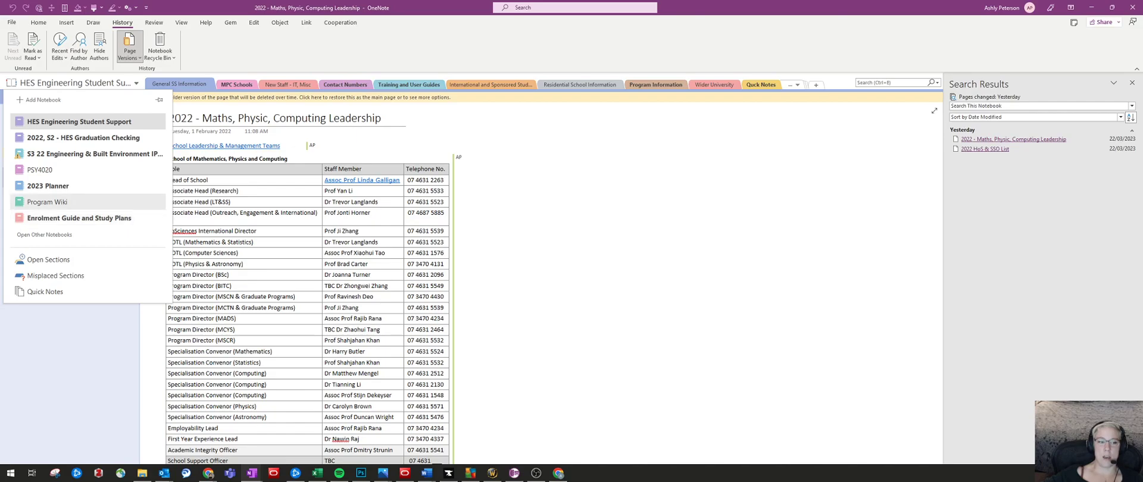
{"action": "left_click", "coordinate": [47, 202]}
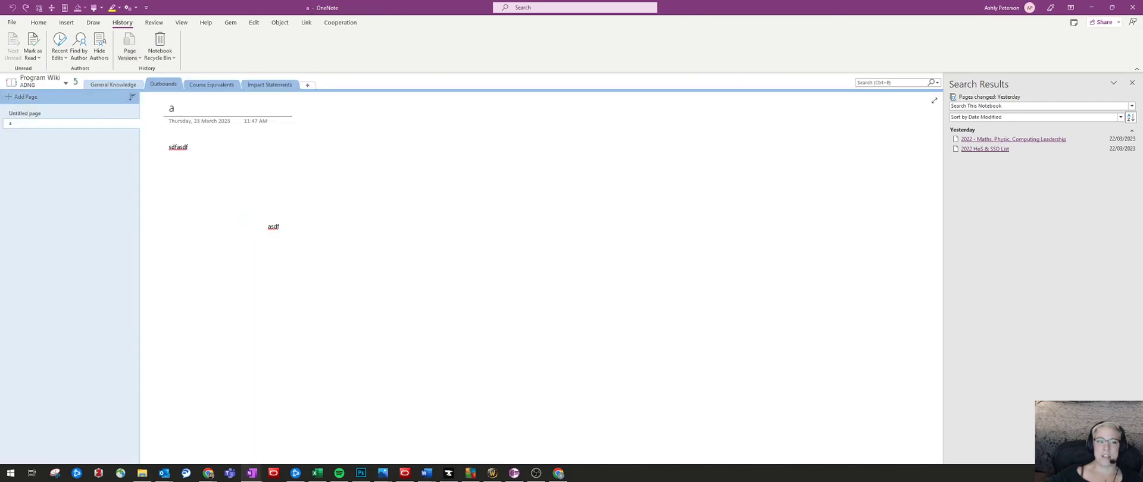
{"action": "left_click", "coordinate": [160, 53]}
{"action": "left_click", "coordinate": [160, 52]}
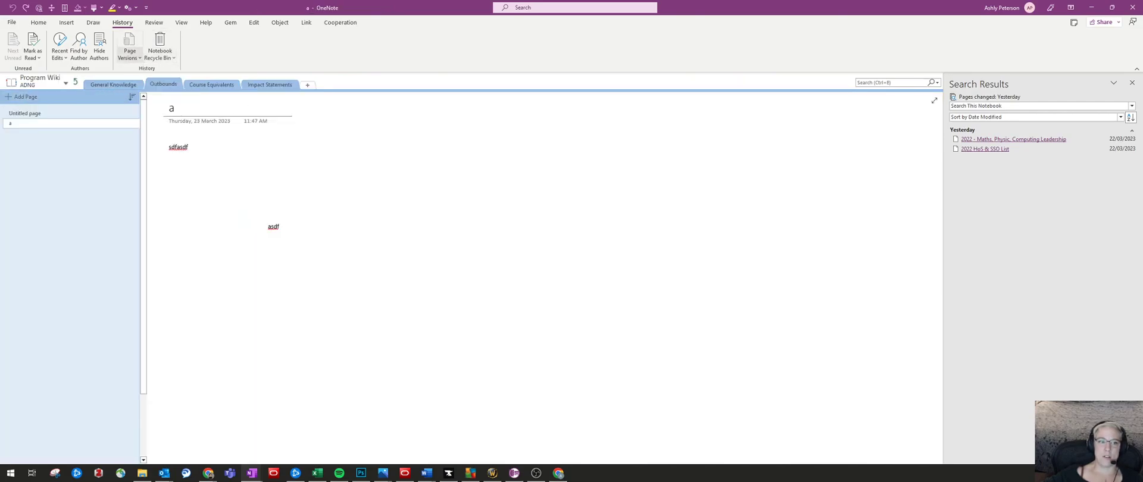
{"action": "left_click", "coordinate": [60, 52]}
{"action": "left_click", "coordinate": [60, 51]}
{"action": "left_click", "coordinate": [269, 243]}
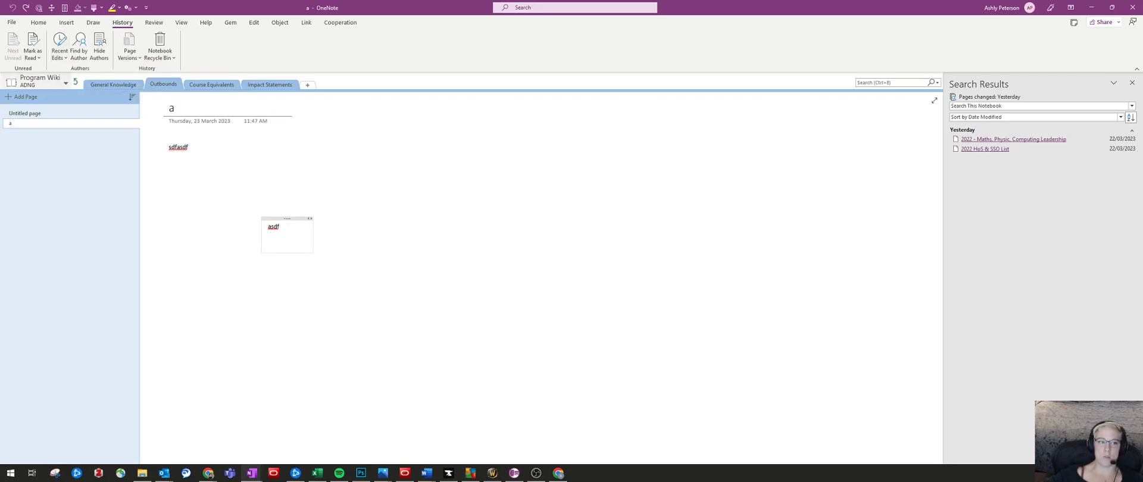
Step: Clear the text blocks on page "a" and delete it and the untitled page from the Outbounds section
{"action": "left_click", "coordinate": [418, 216]}
{"action": "key", "text": "ctrl+a"}
{"action": "key", "text": "Delete"}
{"action": "right_click", "coordinate": [28, 123]}
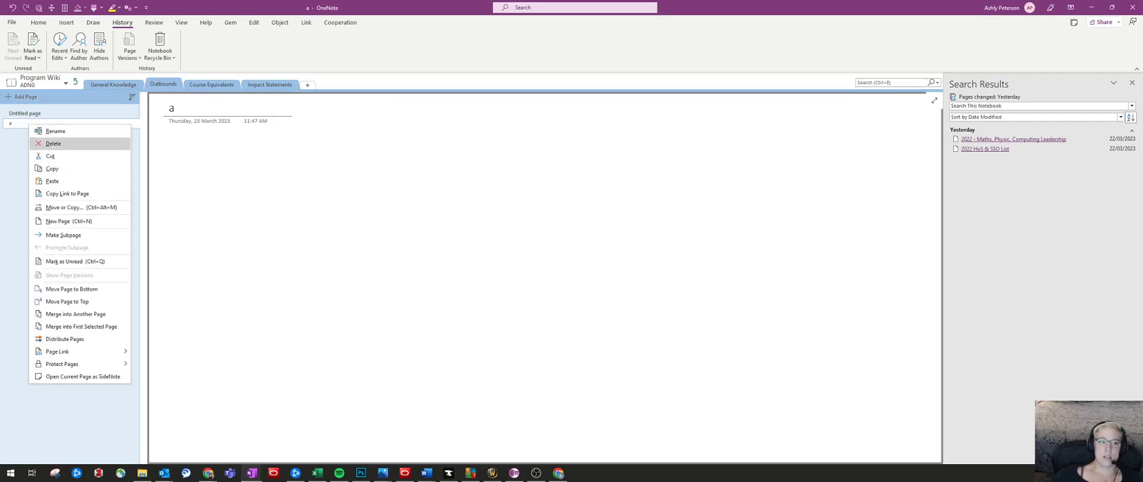
{"action": "left_click", "coordinate": [53, 144]}
{"action": "right_click", "coordinate": [46, 114]}
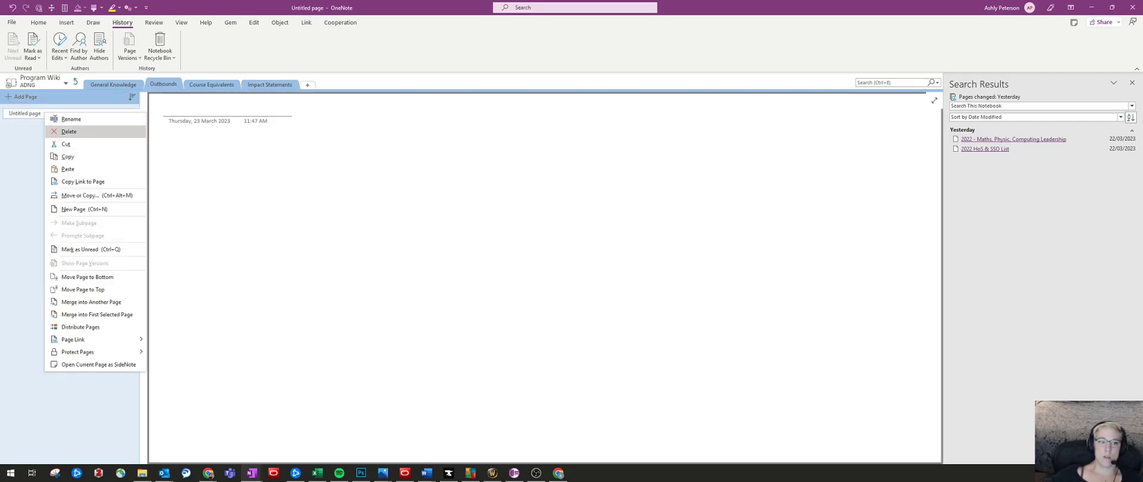
{"action": "left_click", "coordinate": [53, 132]}
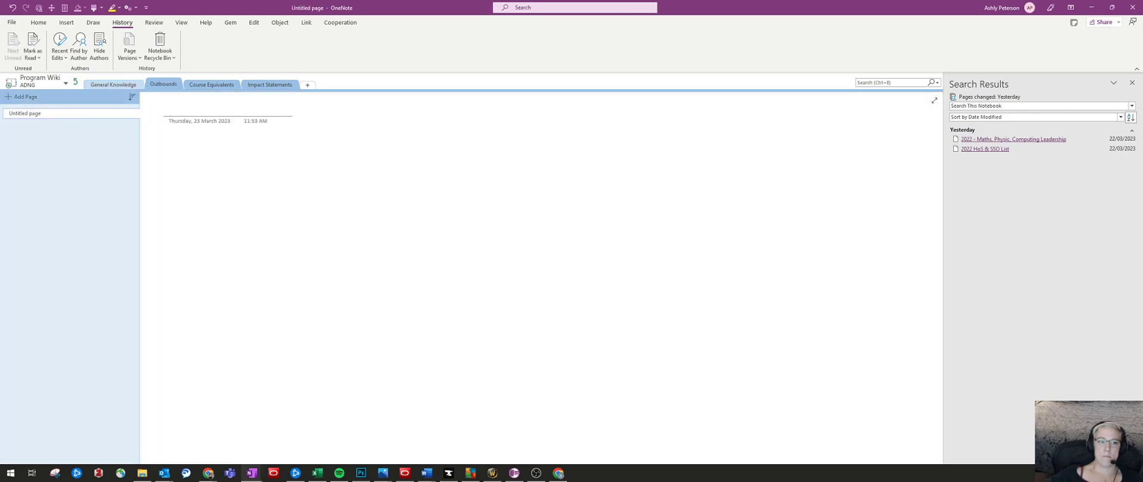
{"action": "left_click", "coordinate": [113, 84]}
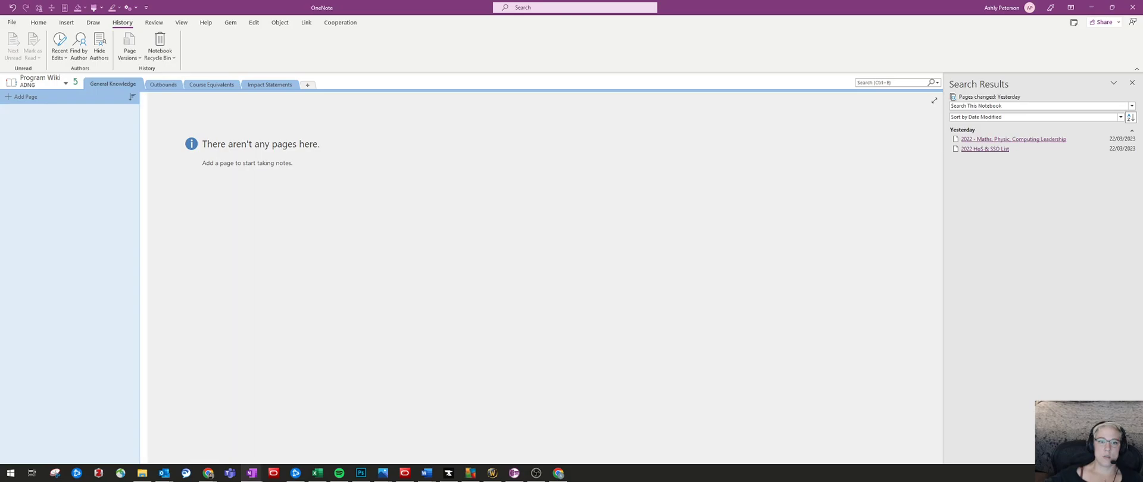
{"action": "left_click", "coordinate": [308, 84]}
{"action": "right_click", "coordinate": [337, 84]}
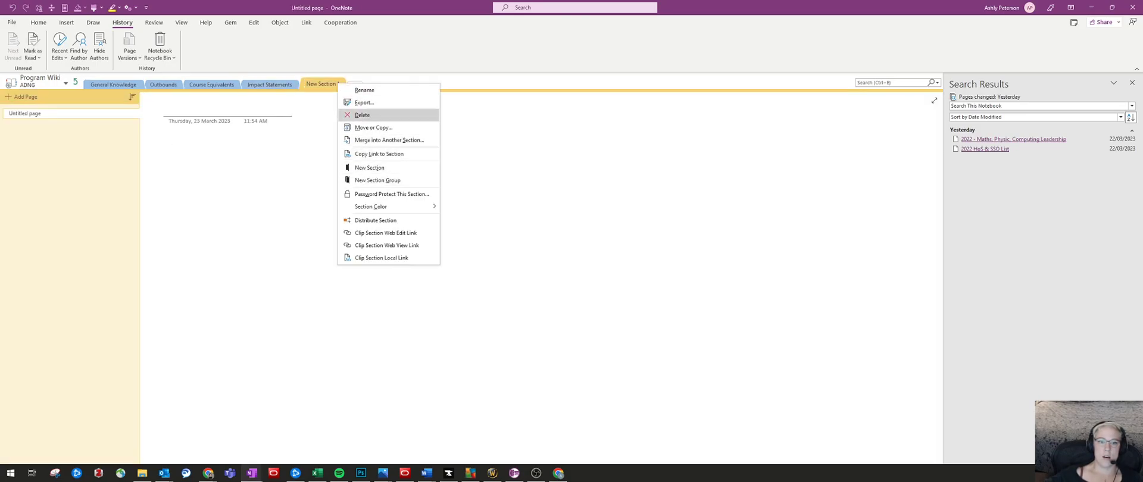
{"action": "left_click", "coordinate": [362, 115]}
{"action": "left_click", "coordinate": [556, 262]}
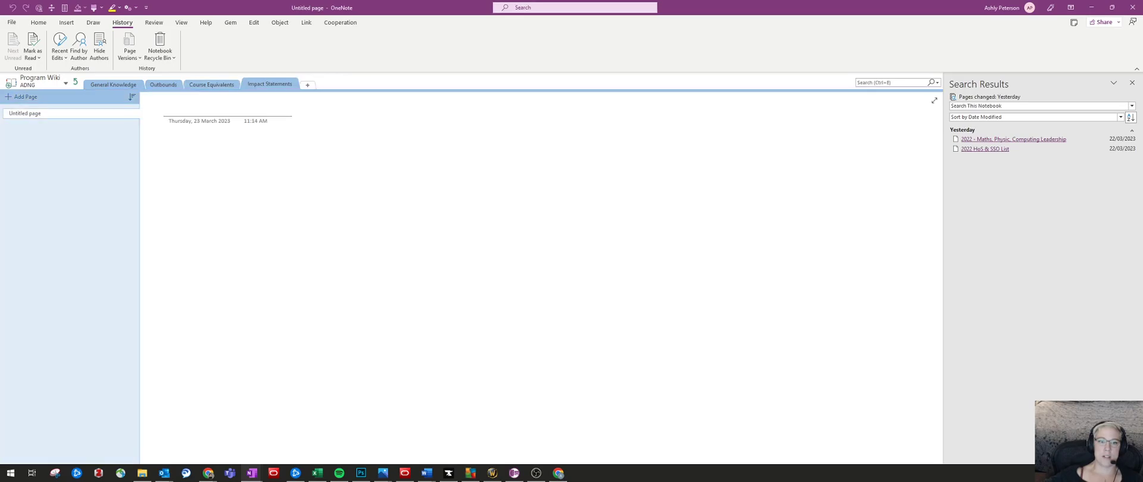
Step: Add a section group alongside the ADNG sections, naming it with the notebook editor's first name
{"action": "right_click", "coordinate": [262, 84]}
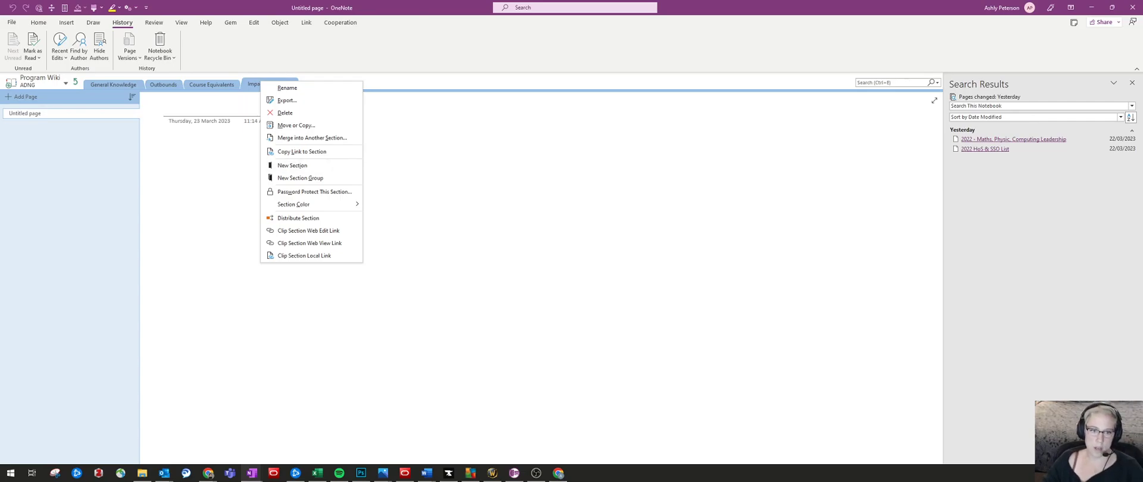
{"action": "left_click", "coordinate": [300, 178]}
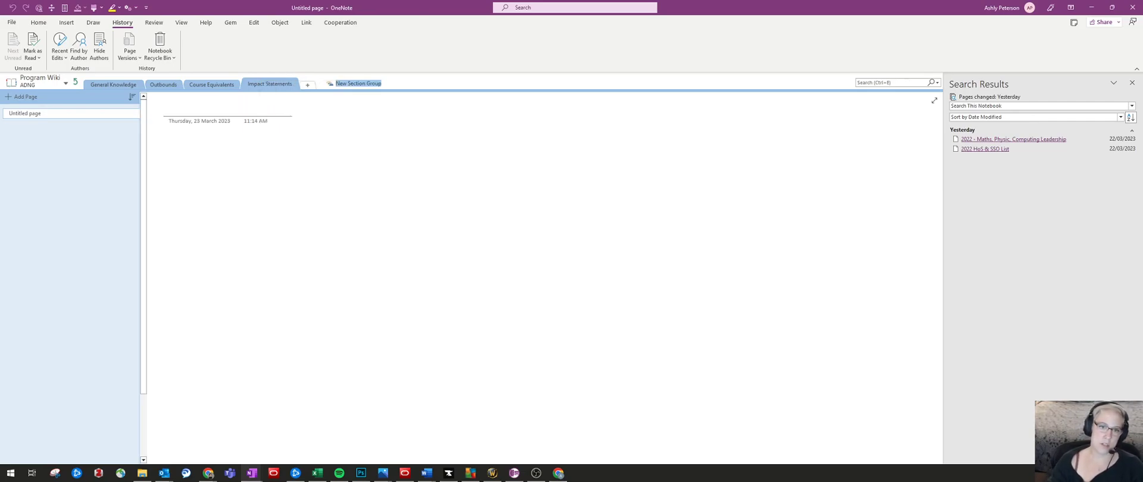
{"action": "type", "text": "Ashly"}
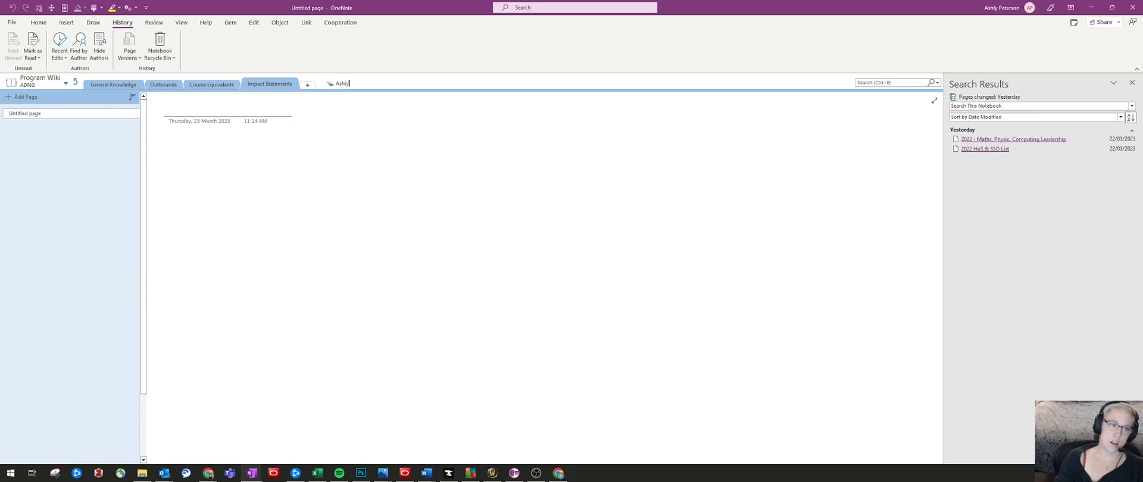
{"action": "key", "text": "Return"}
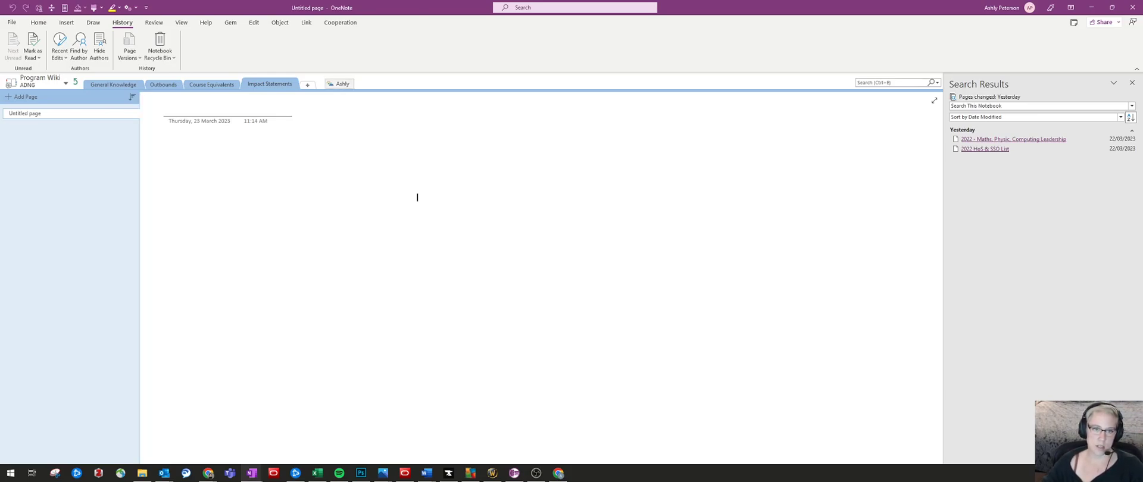
Step: Open the new personal section group and add a section to it, keeping the default section name
{"action": "left_click", "coordinate": [339, 83]}
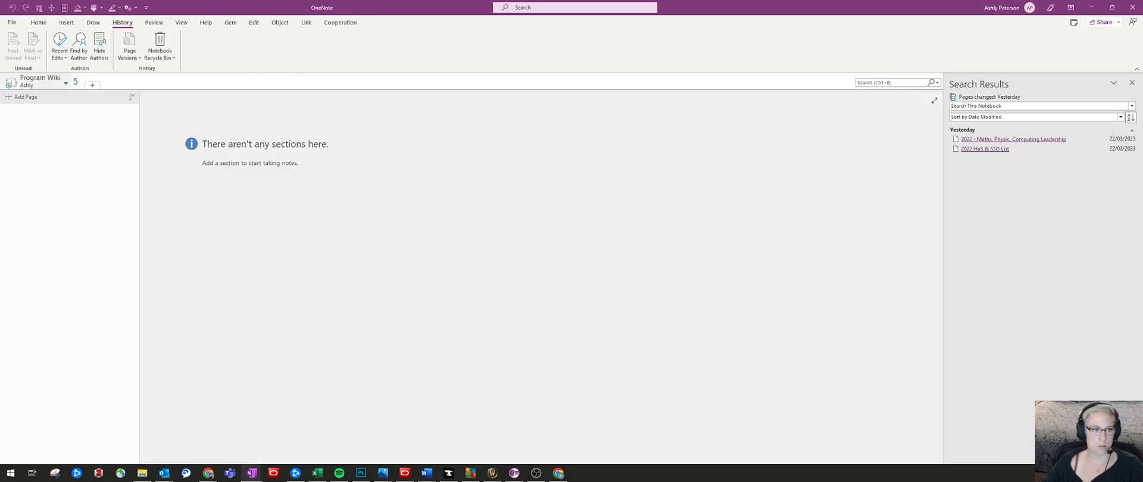
{"action": "left_click", "coordinate": [92, 85]}
{"action": "key", "text": "Return"}
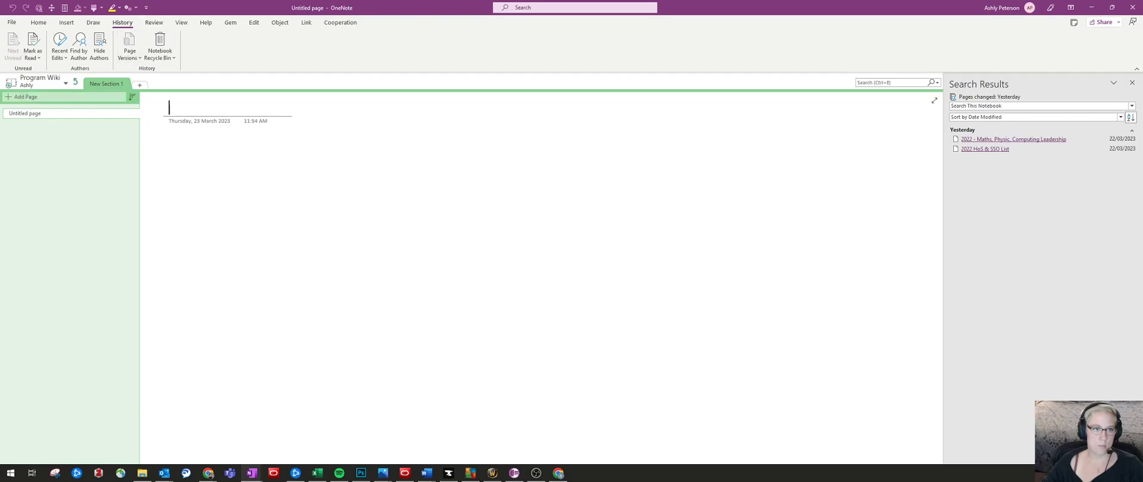
Step: Password-protect the new section, entering and confirming the section password
{"action": "right_click", "coordinate": [109, 84]}
{"action": "left_click", "coordinate": [162, 191]}
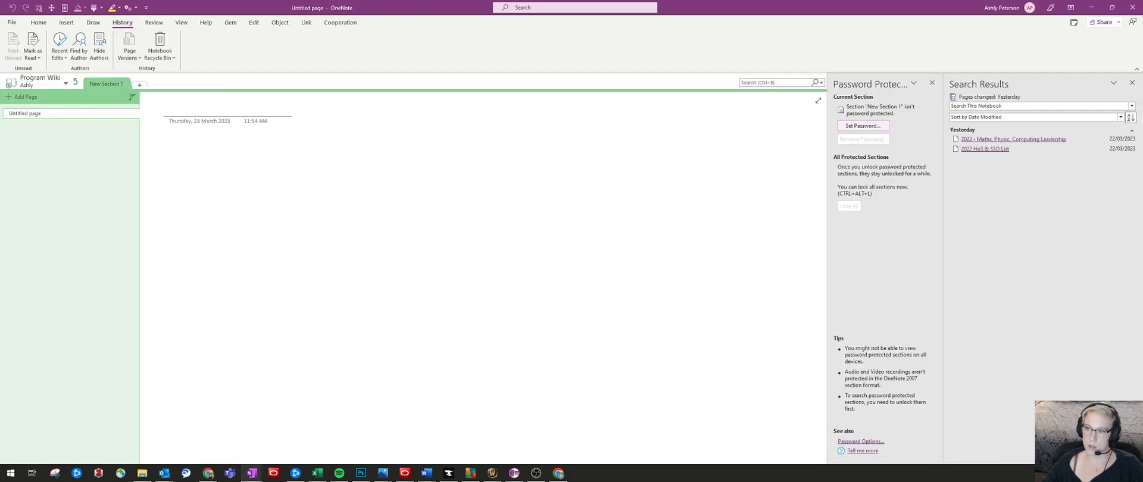
{"action": "left_click", "coordinate": [862, 126]}
{"action": "type", "text": "****"}
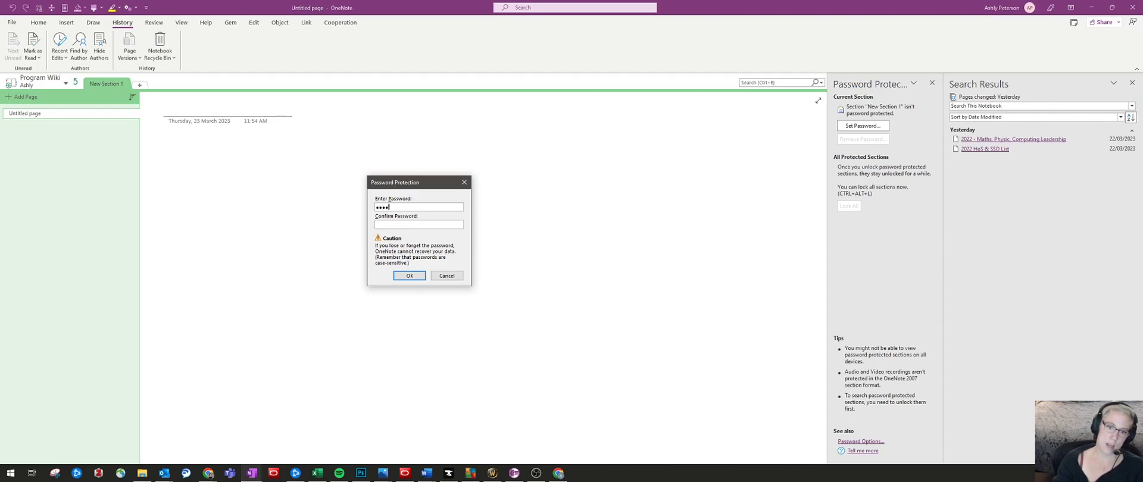
{"action": "type", "text": "*****"}
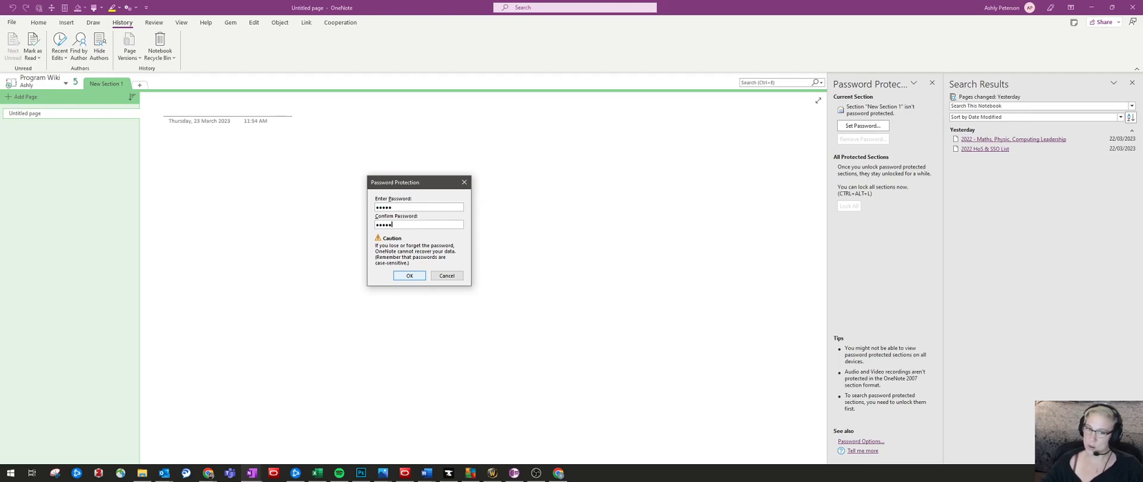
{"action": "key", "text": "Return"}
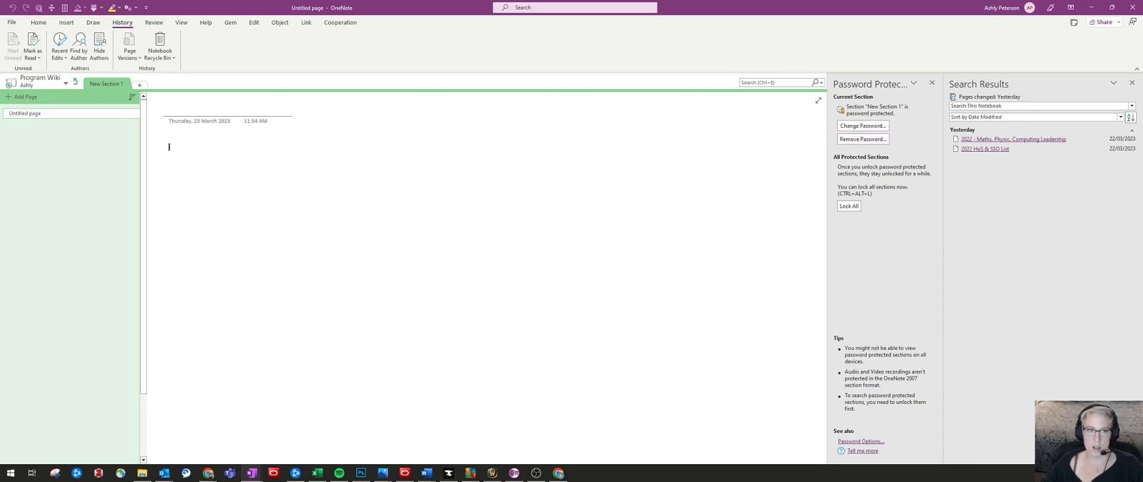
Step: Remove the password protection from the new section by entering its current password
{"action": "left_click", "coordinate": [154, 22]}
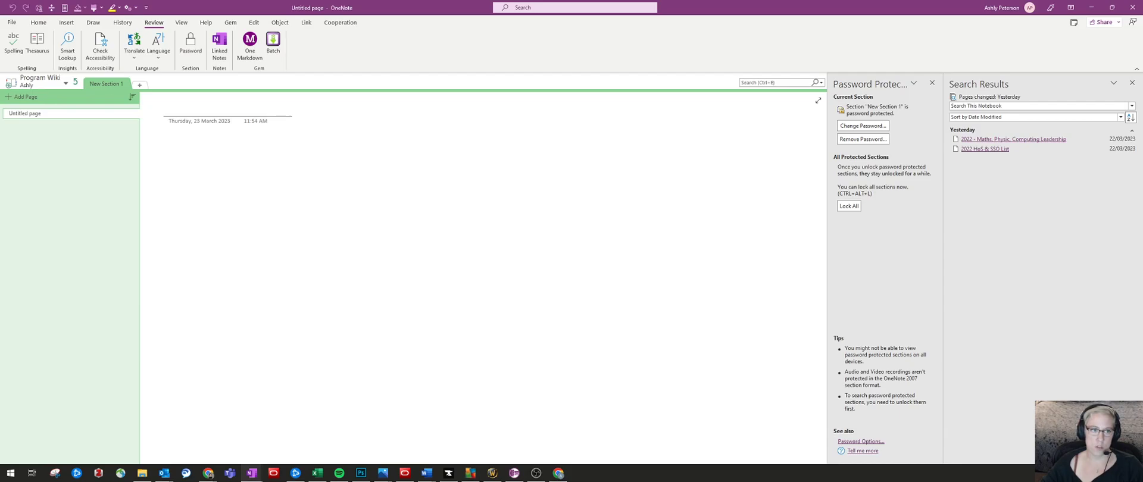
{"action": "right_click", "coordinate": [101, 84]}
{"action": "left_click", "coordinate": [154, 194]}
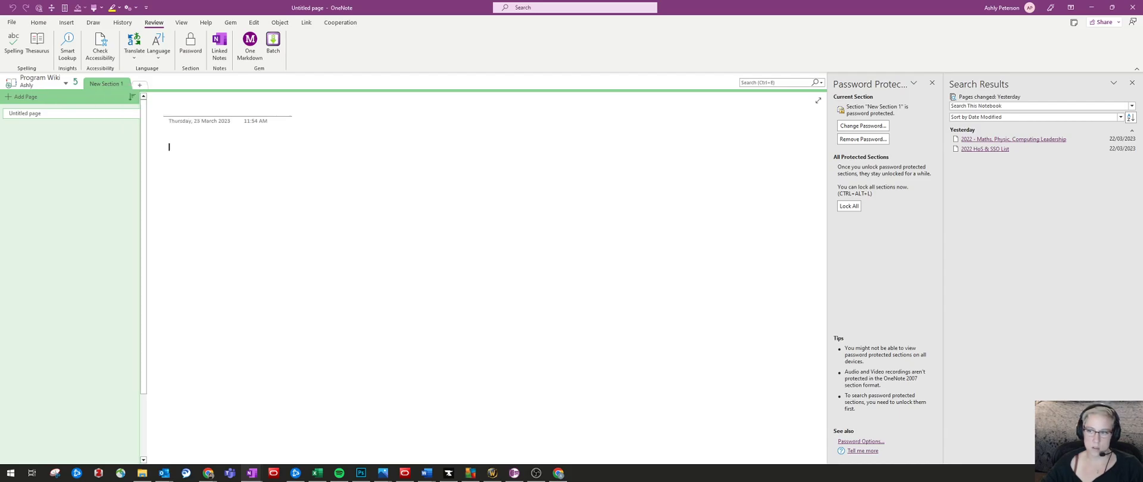
{"action": "left_click", "coordinate": [863, 139]}
{"action": "type", "text": "•"}
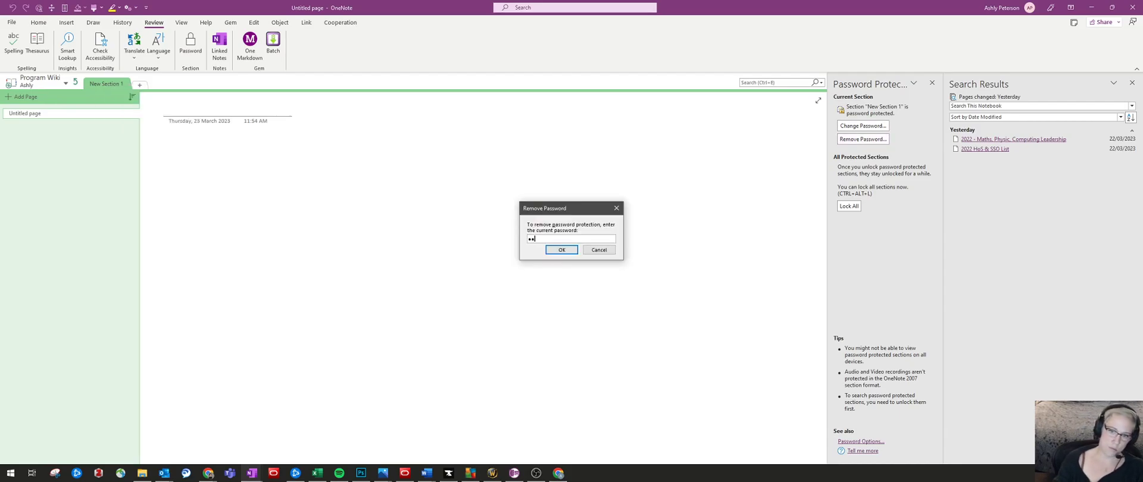
{"action": "type", "text": "••"}
{"action": "key", "text": "Return"}
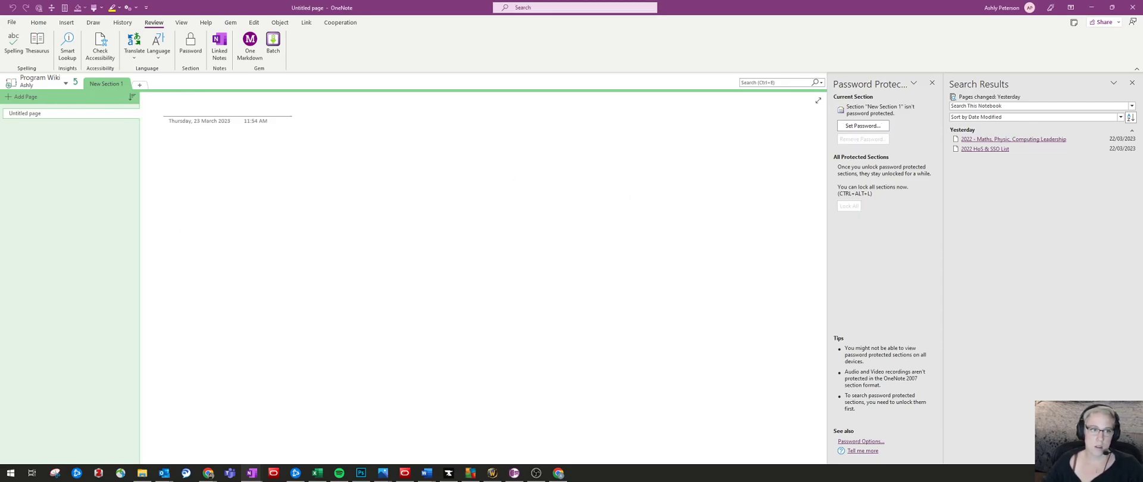
Step: Delete the personal section group from ADNG and confirm the deletion
{"action": "right_click", "coordinate": [339, 84]}
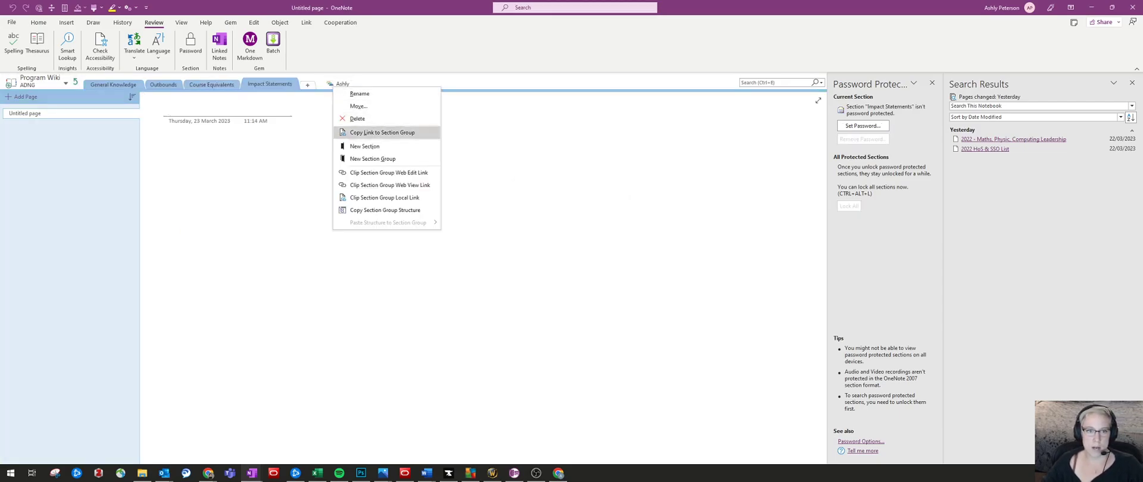
{"action": "left_click", "coordinate": [358, 132]}
{"action": "left_click", "coordinate": [556, 262]}
Step: Go up to the Agr_Env Sci level and add a section group named with a staff member's first name
{"action": "left_click", "coordinate": [76, 82]}
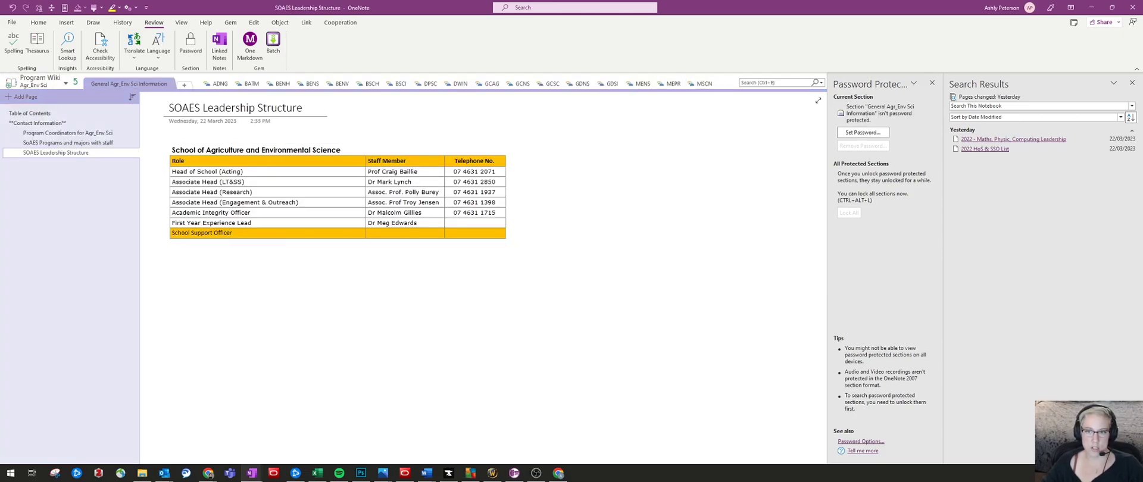
{"action": "right_click", "coordinate": [727, 81]}
{"action": "left_click", "coordinate": [759, 101]}
{"action": "type", "text": "Sam"}
{"action": "key", "text": "Return"}
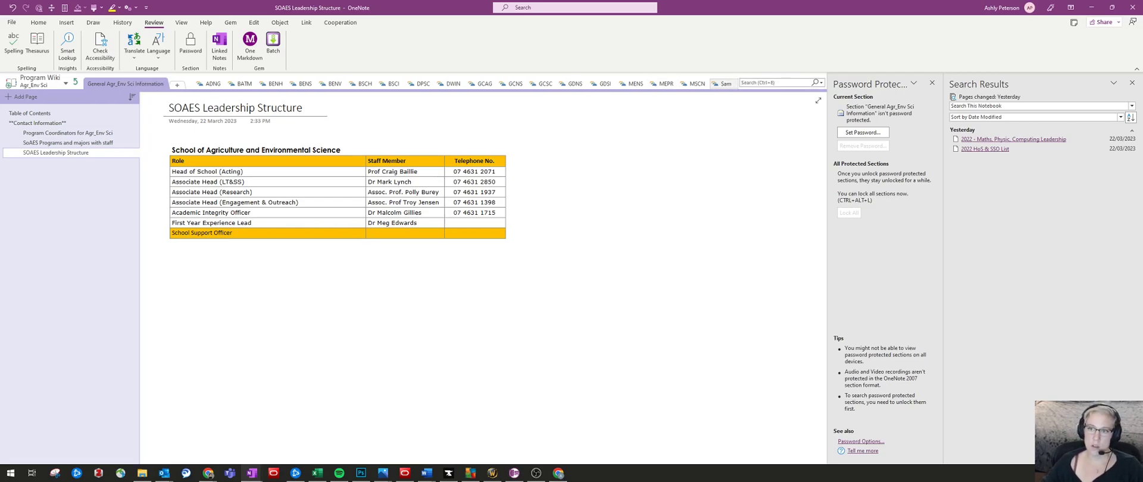